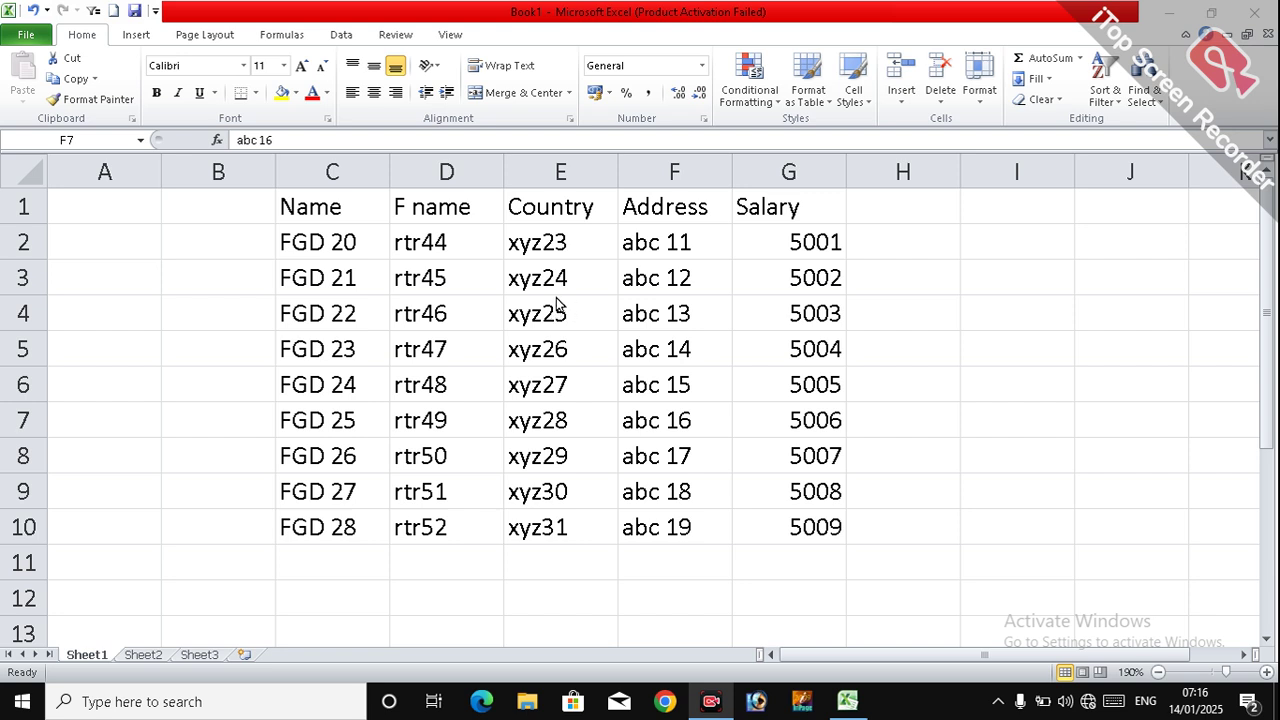
{"action": "left_click", "coordinate": [452, 314]}
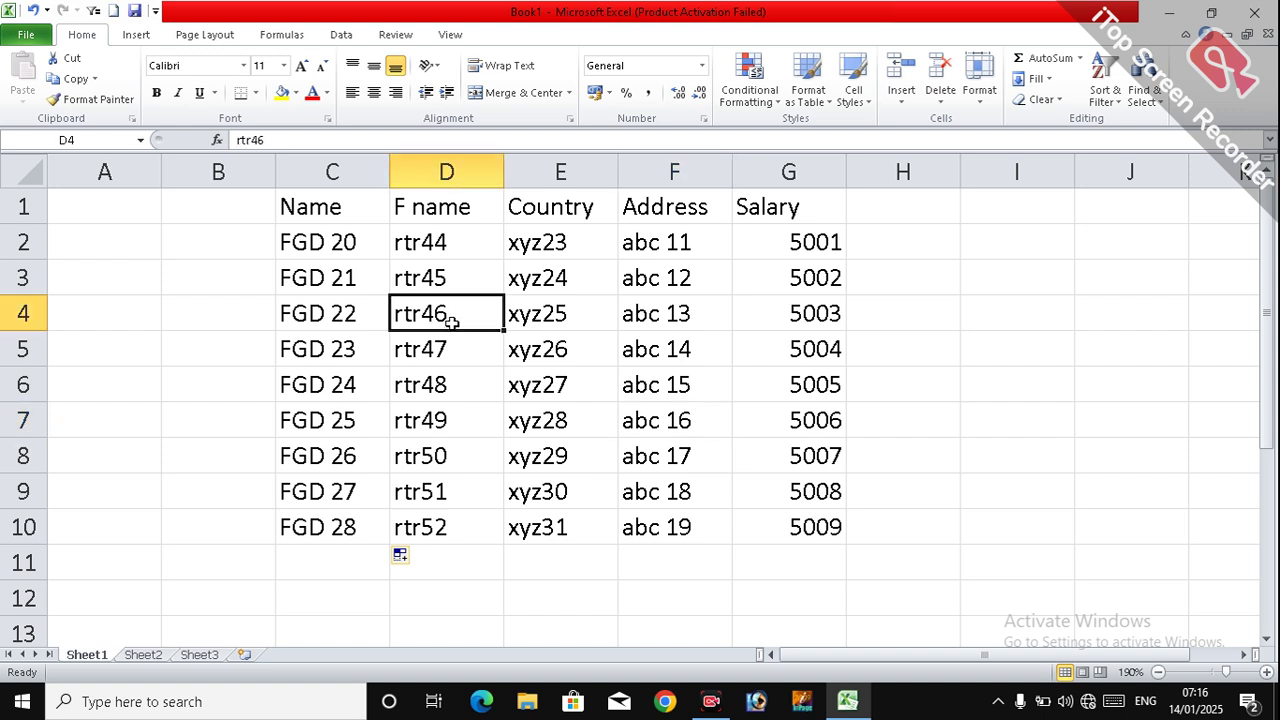
{"action": "left_click_drag", "start_coordinate": [612, 290], "coordinate": [621, 296]}
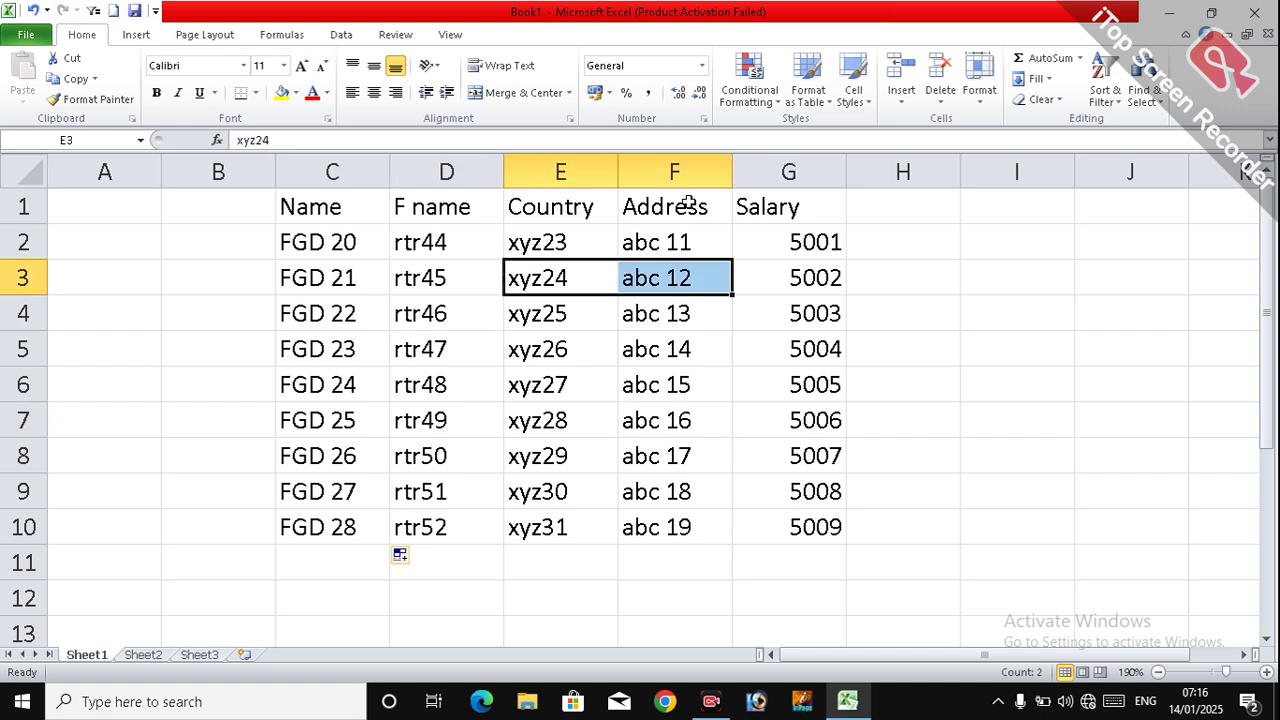
{"action": "left_click", "coordinate": [703, 339]}
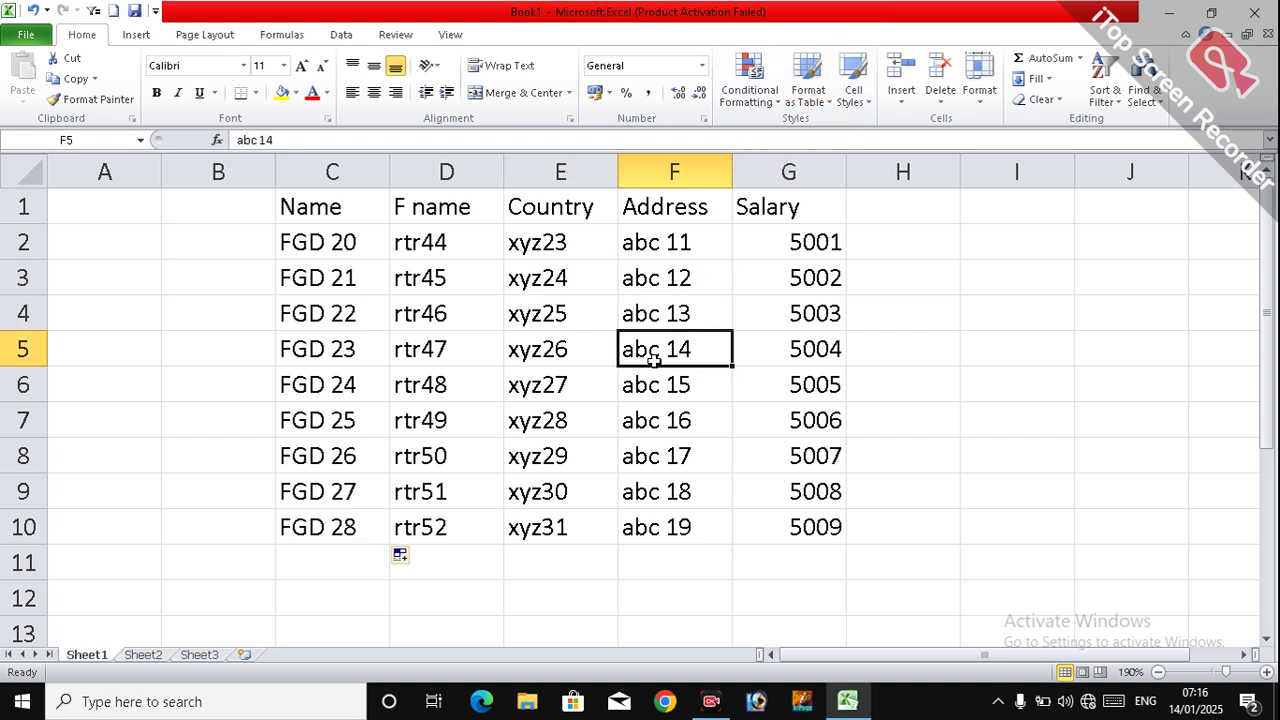
{"action": "left_click_drag", "start_coordinate": [310, 208], "coordinate": [726, 486]}
{"action": "left_click", "coordinate": [777, 500]}
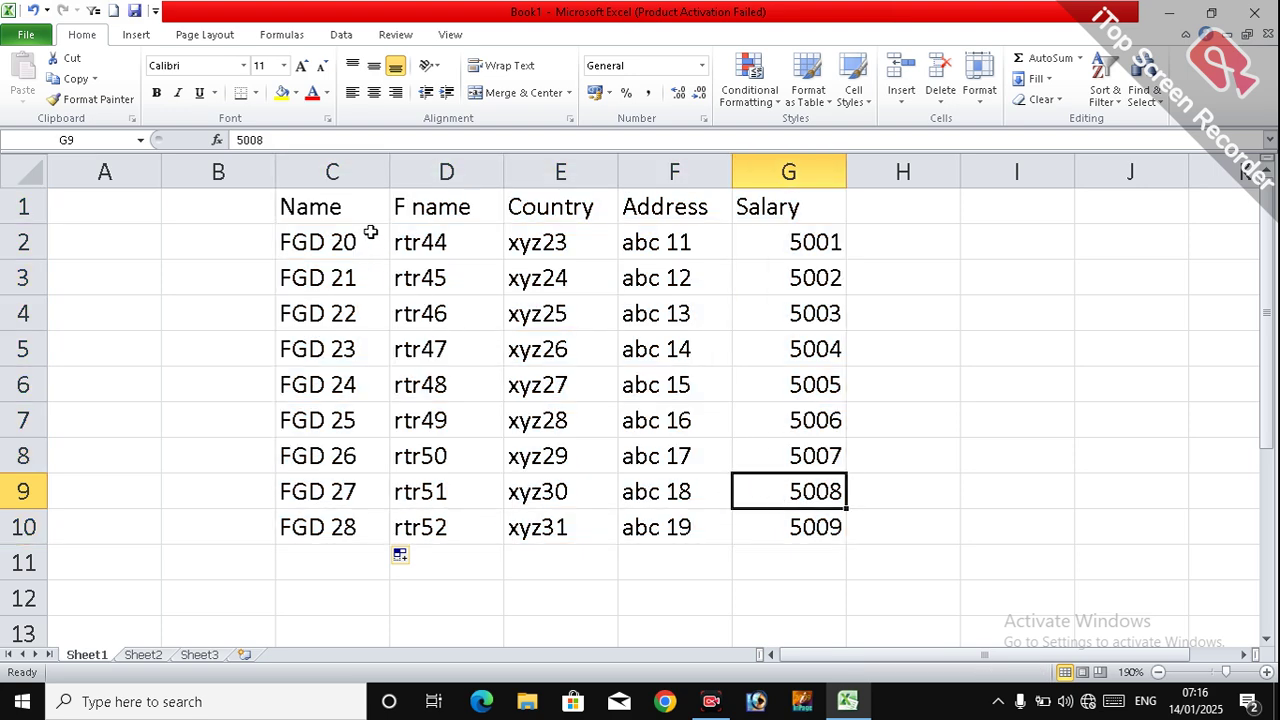
{"action": "left_click", "coordinate": [395, 274]}
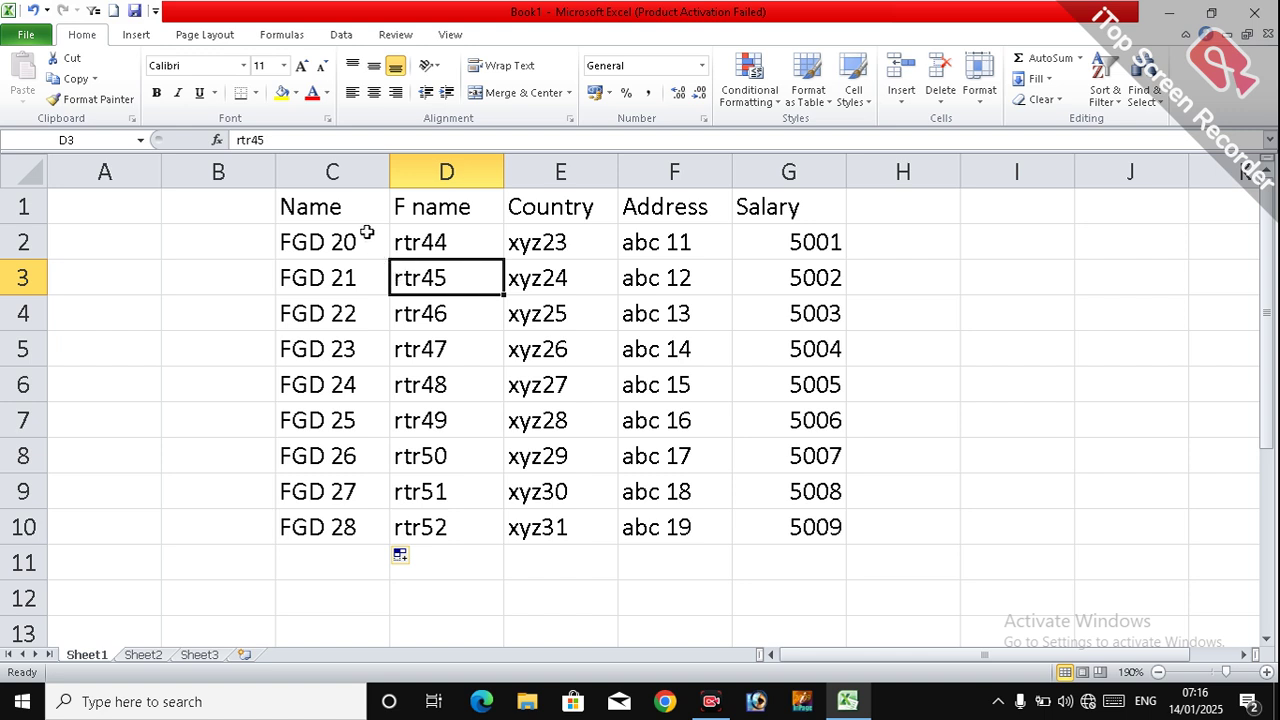
{"action": "left_click_drag", "start_coordinate": [346, 206], "coordinate": [780, 532]}
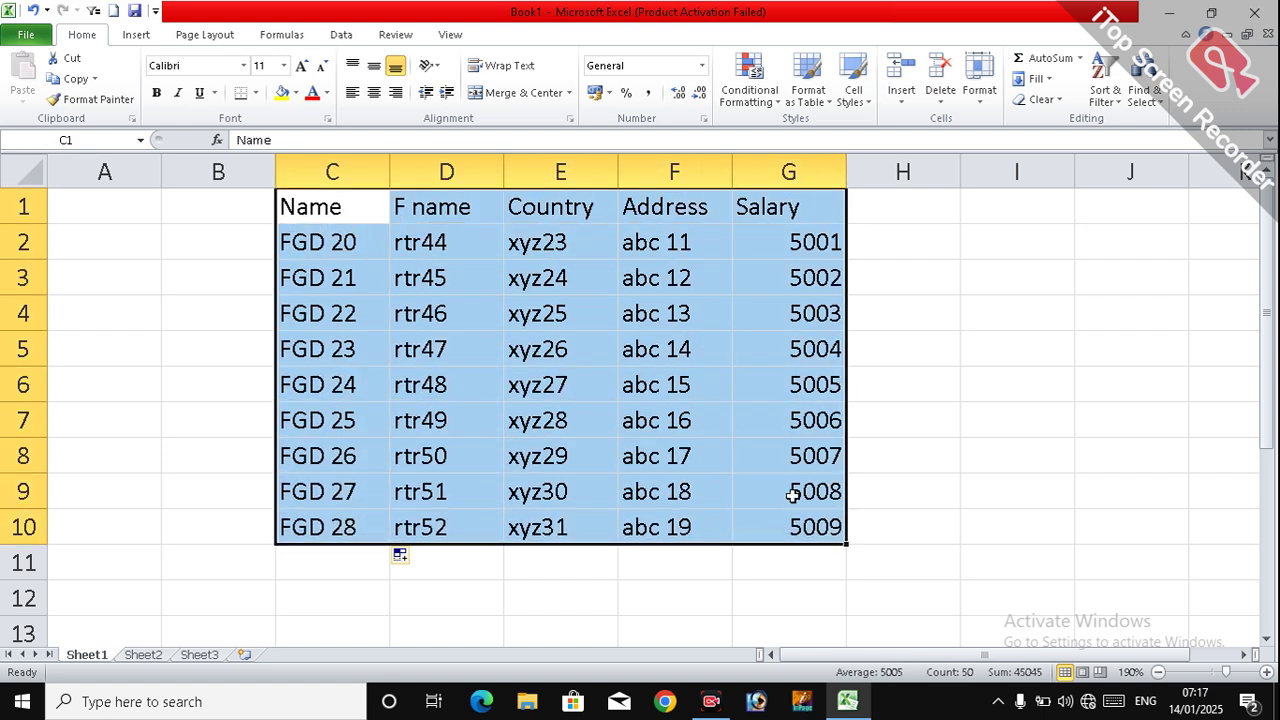
{"action": "left_click", "coordinate": [715, 398]}
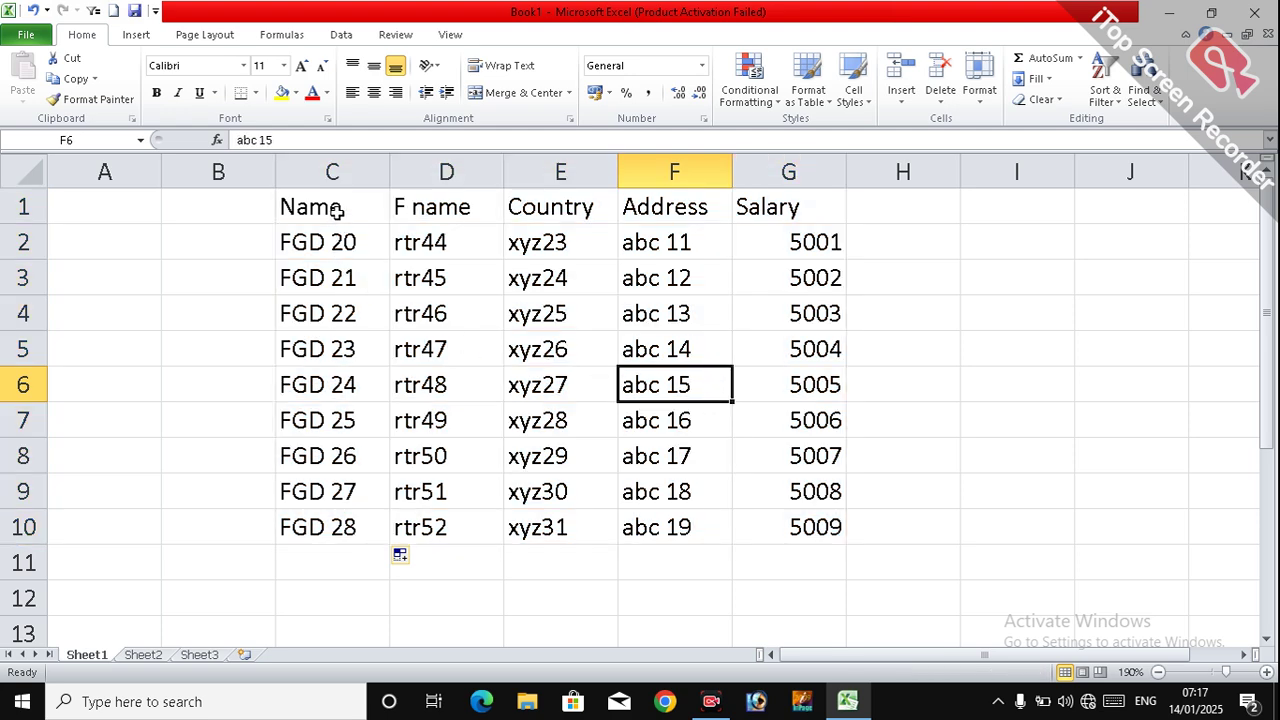
{"action": "left_click_drag", "start_coordinate": [337, 211], "coordinate": [757, 531]}
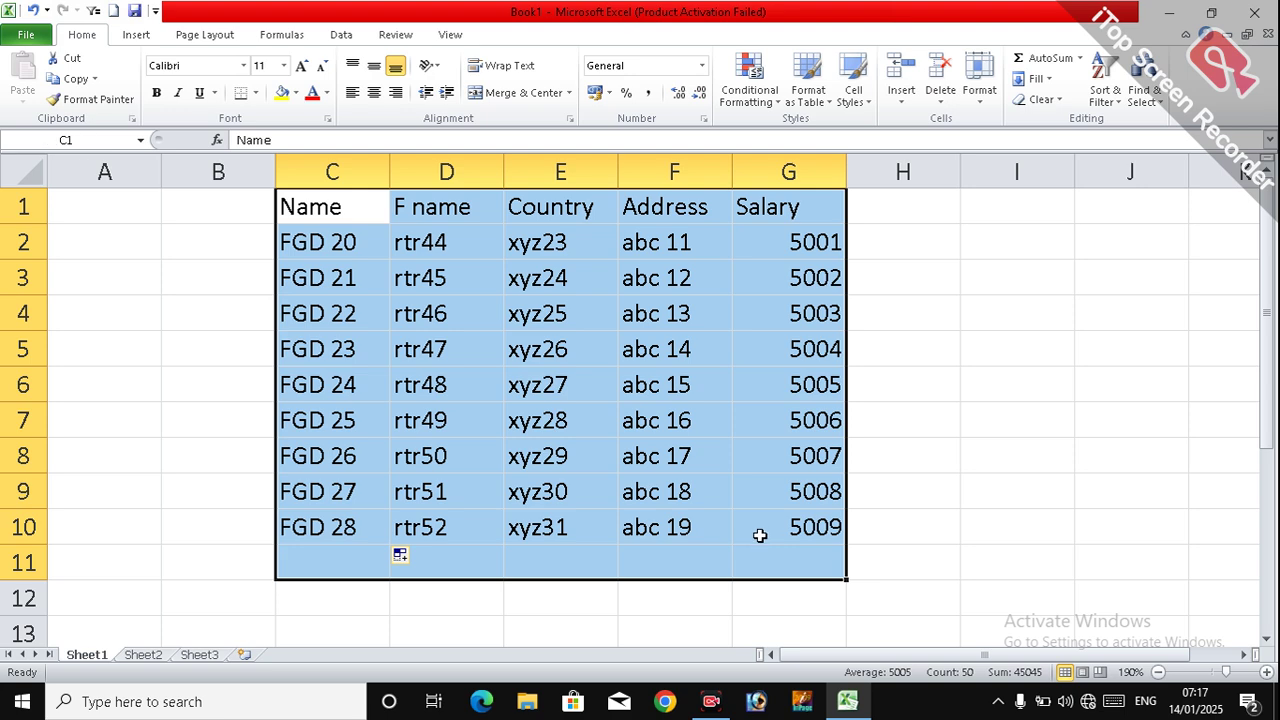
{"action": "left_click", "coordinate": [686, 498]}
{"action": "left_click_drag", "start_coordinate": [333, 210], "coordinate": [452, 250]}
Format the range C1:G10 as a table with the light red-header style, with the option that the table has headers turned off.
{"action": "left_click", "coordinate": [339, 211]}
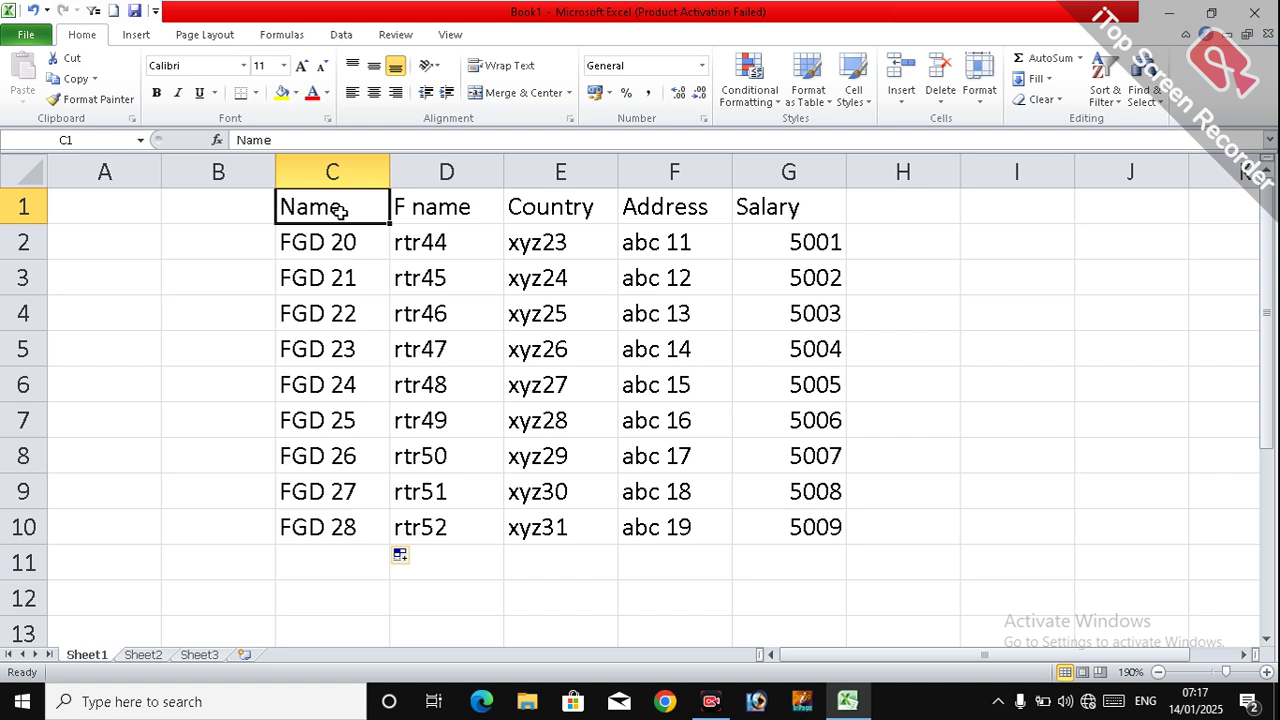
{"action": "left_click_drag", "start_coordinate": [340, 211], "coordinate": [788, 516]}
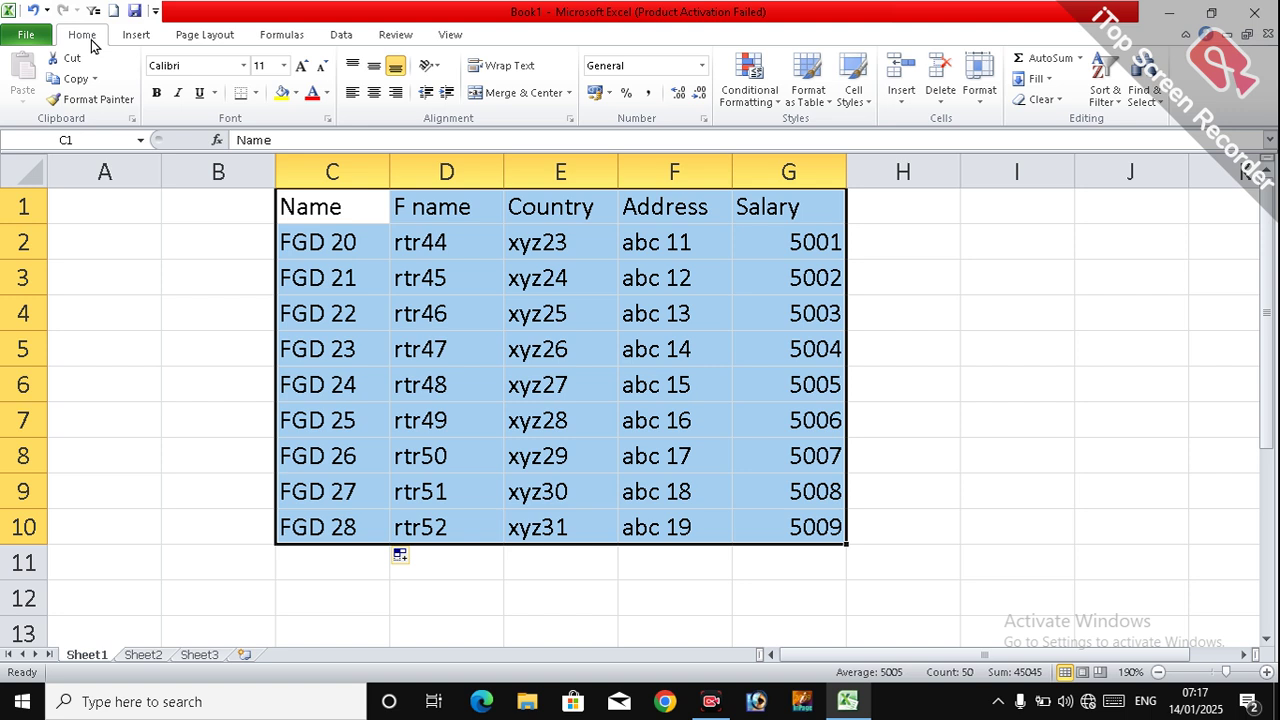
{"action": "left_click", "coordinate": [827, 103]}
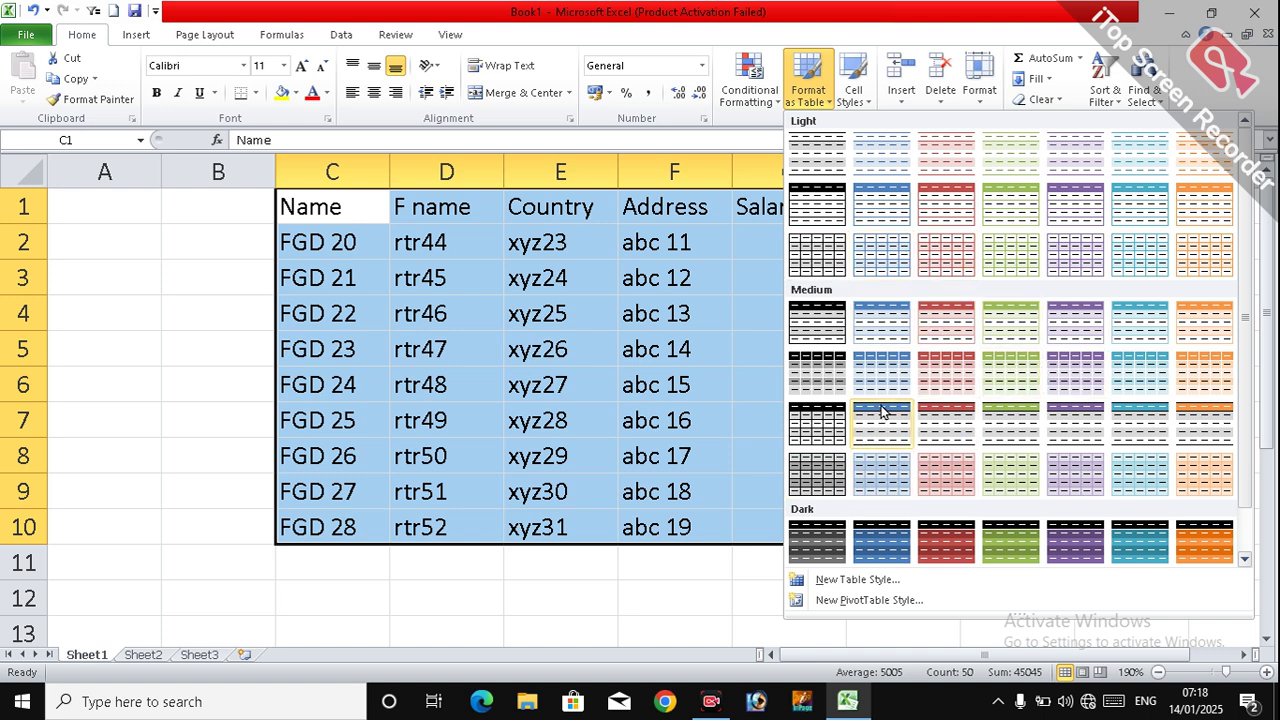
{"action": "left_click", "coordinate": [958, 203]}
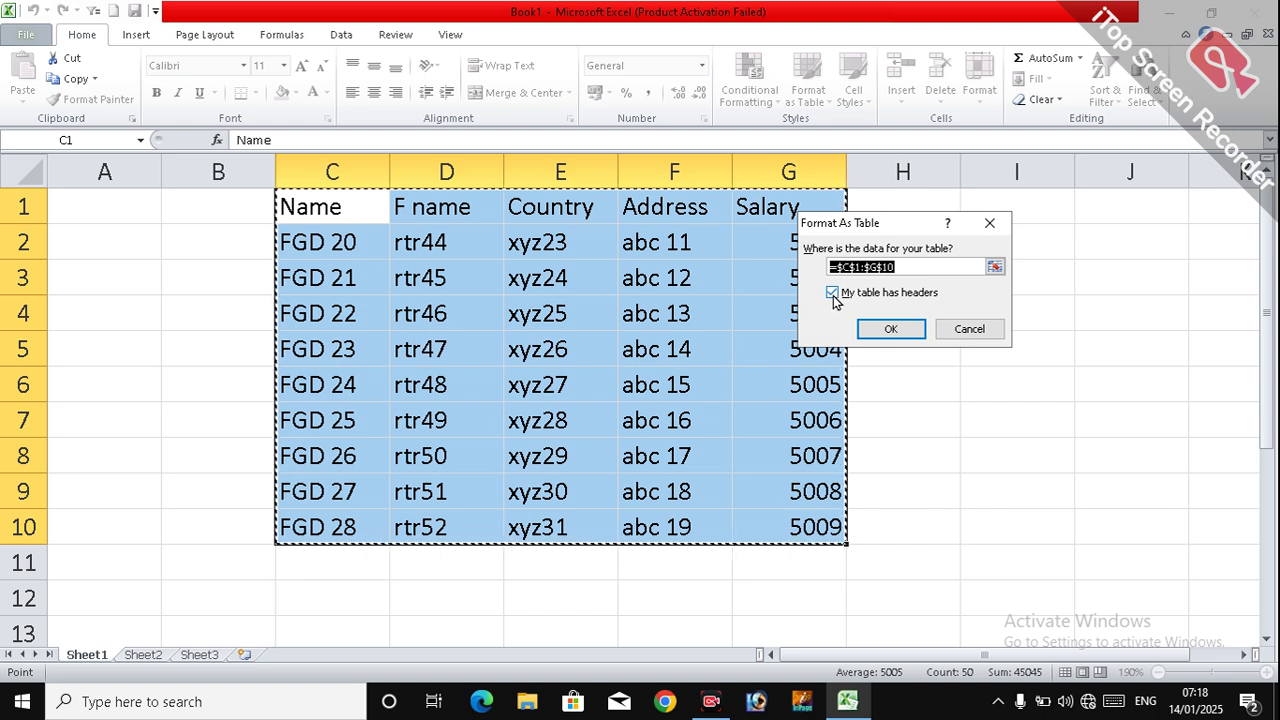
{"action": "left_click", "coordinate": [833, 293]}
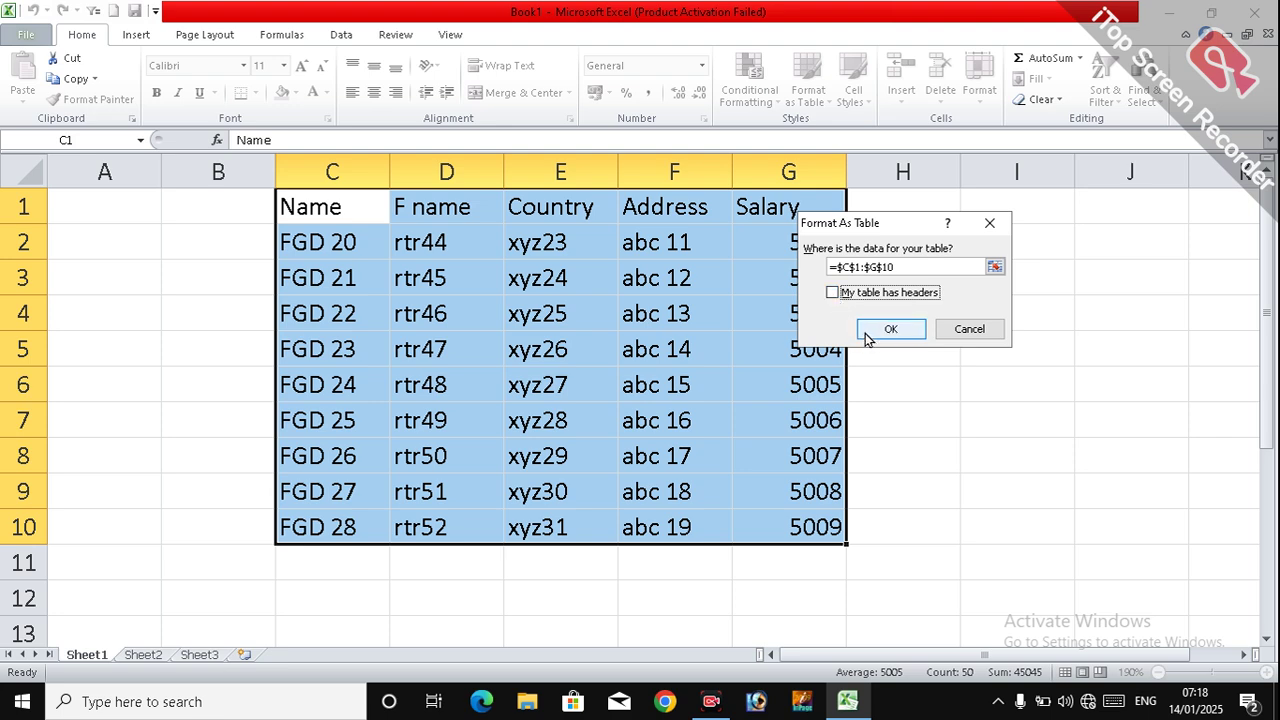
{"action": "left_click", "coordinate": [866, 332]}
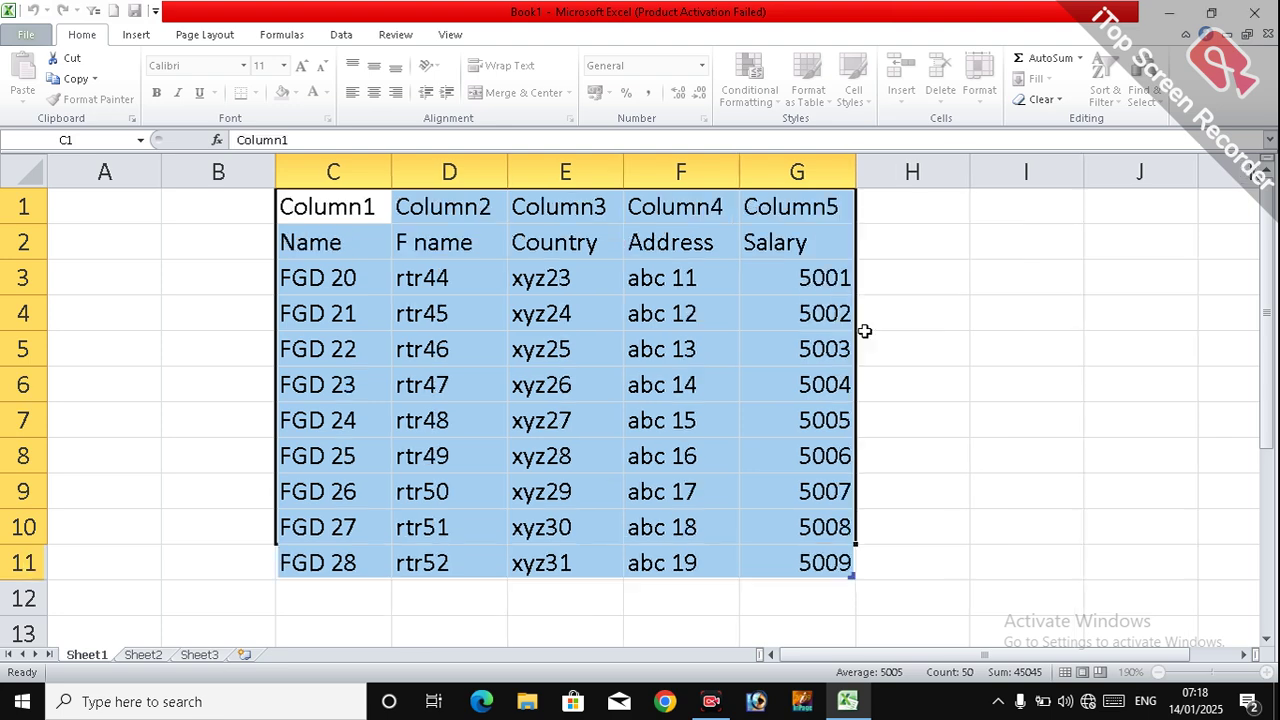
{"action": "left_click", "coordinate": [646, 406]}
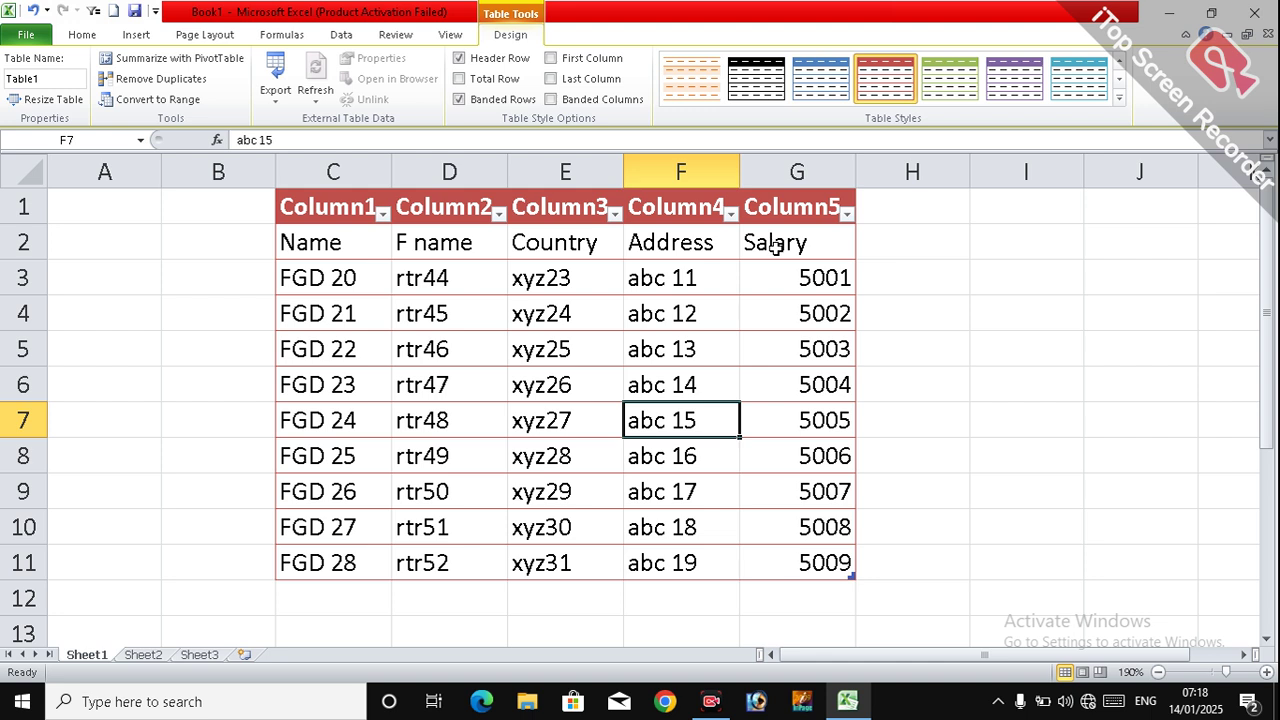
{"action": "left_click", "coordinate": [315, 245]}
{"action": "left_click", "coordinate": [453, 243]}
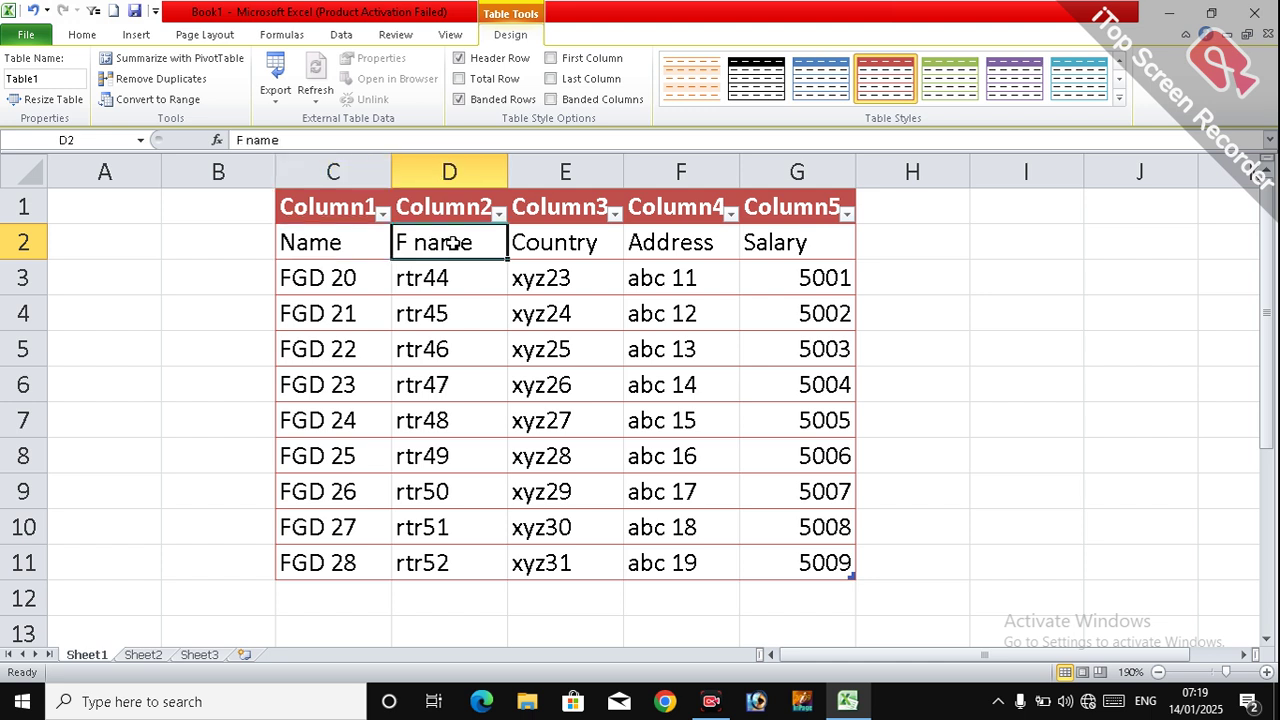
{"action": "left_click", "coordinate": [549, 245]}
{"action": "left_click", "coordinate": [660, 249]}
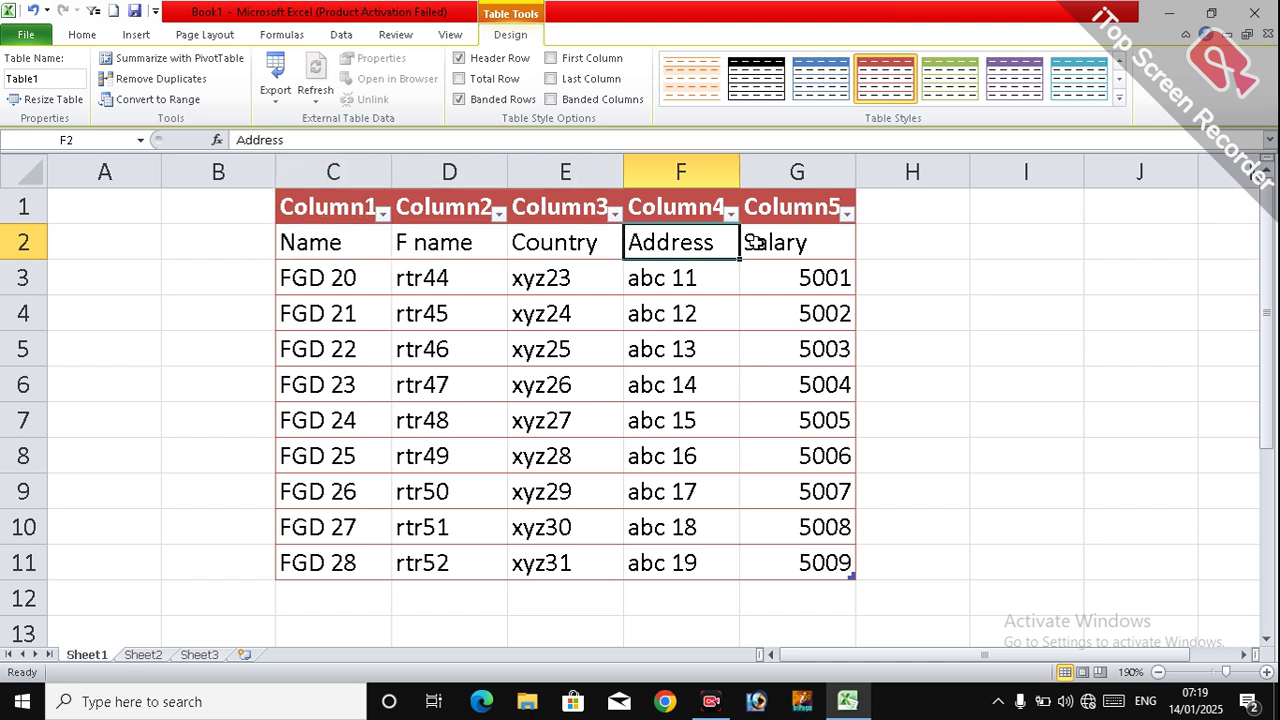
{"action": "left_click", "coordinate": [757, 243]}
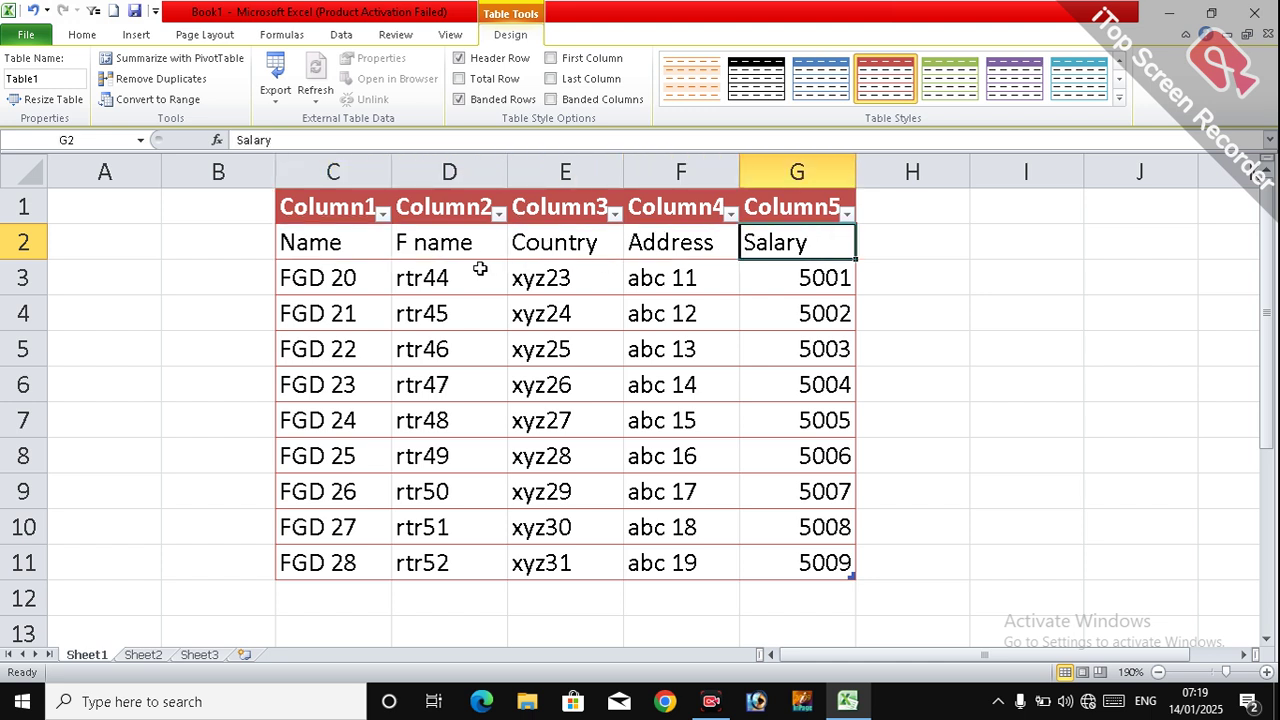
Switch the table to the light blue-header style and convert it to a normal range.
{"action": "left_click", "coordinate": [339, 244]}
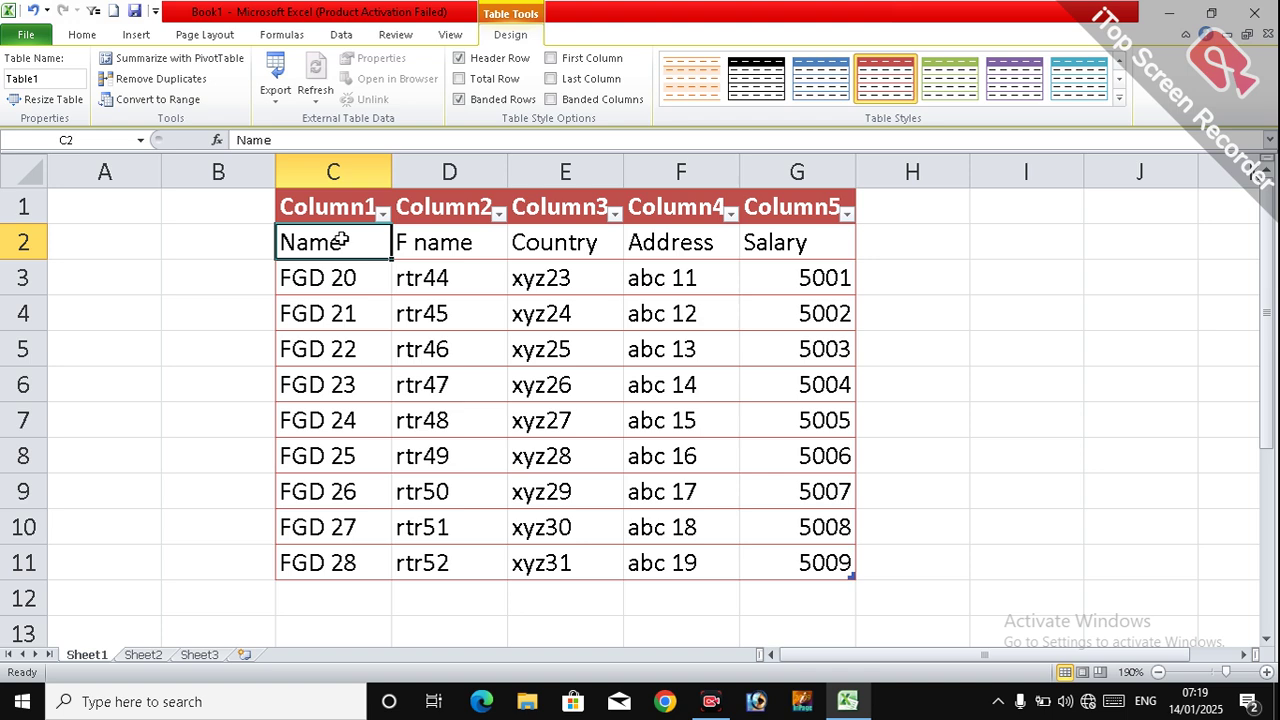
{"action": "left_click_drag", "start_coordinate": [340, 241], "coordinate": [803, 562]}
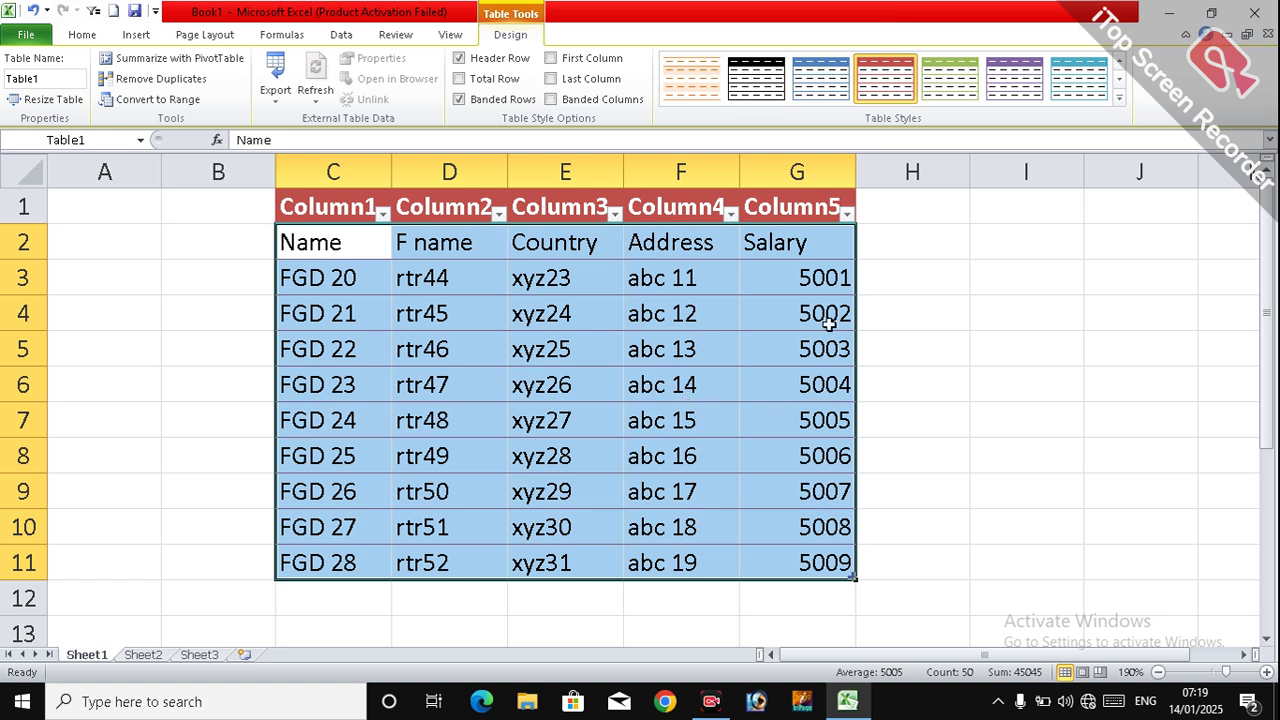
{"action": "left_click", "coordinate": [828, 92]}
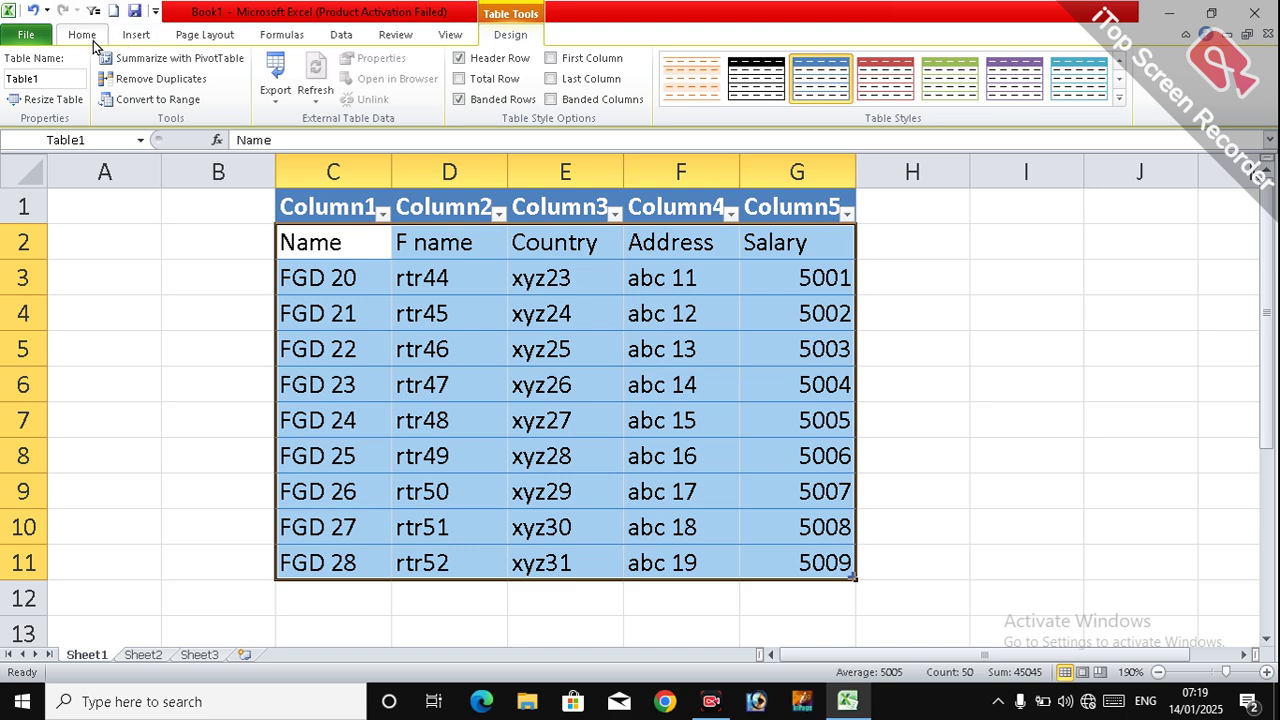
{"action": "left_click", "coordinate": [150, 99]}
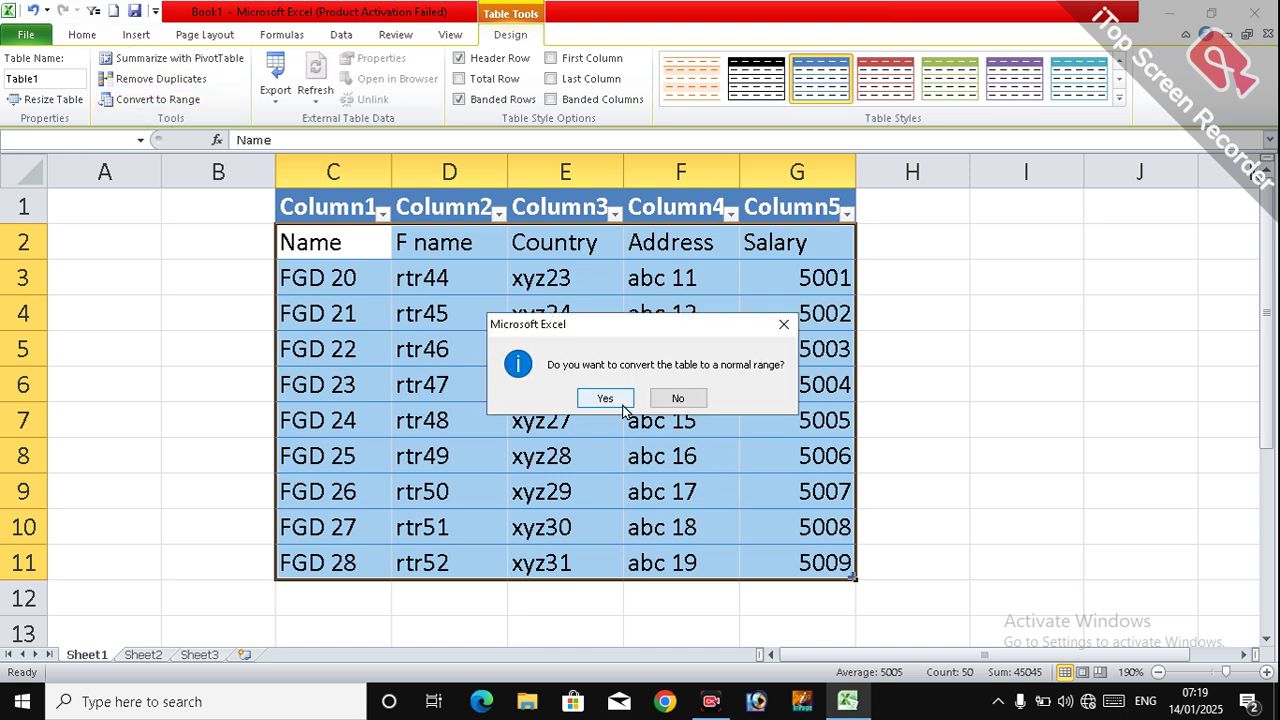
{"action": "left_click", "coordinate": [621, 403]}
{"action": "left_click", "coordinate": [567, 392]}
Format the range C2:G11 as a table with the medium purple banded style, using its first row as headers.
{"action": "left_click", "coordinate": [359, 249]}
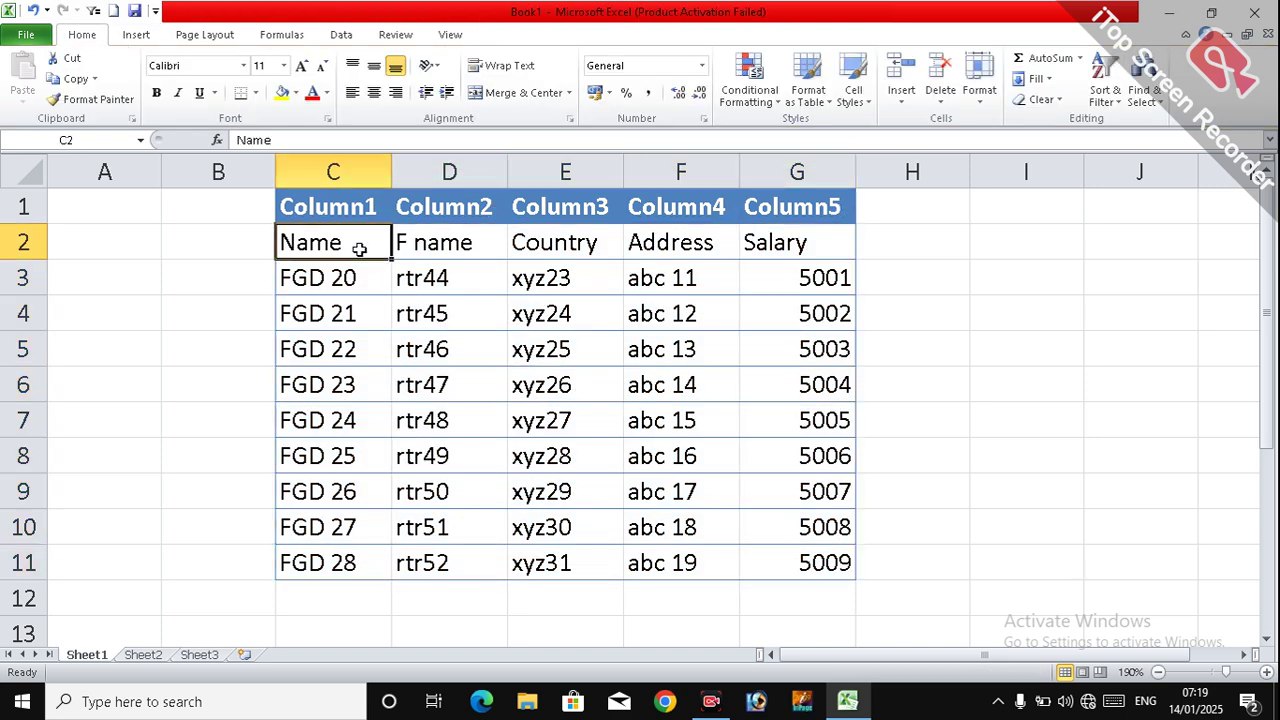
{"action": "left_click_drag", "start_coordinate": [359, 249], "coordinate": [831, 563]}
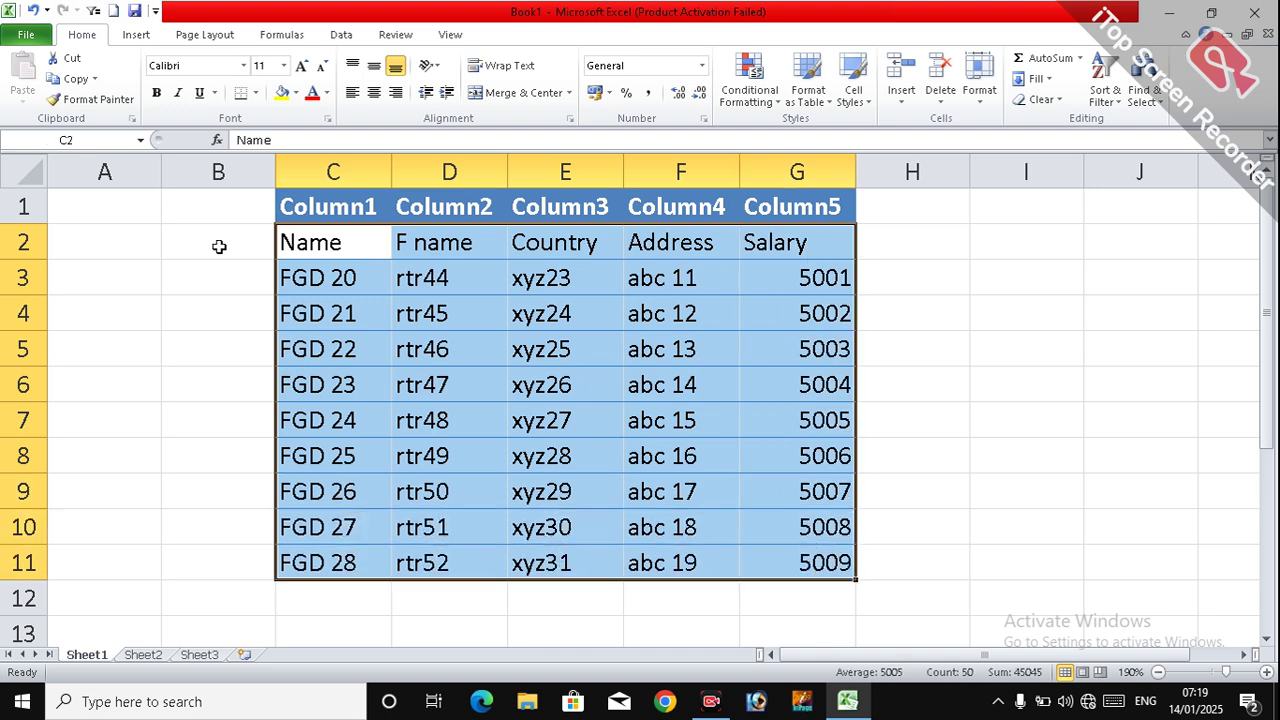
{"action": "left_click", "coordinate": [827, 103]}
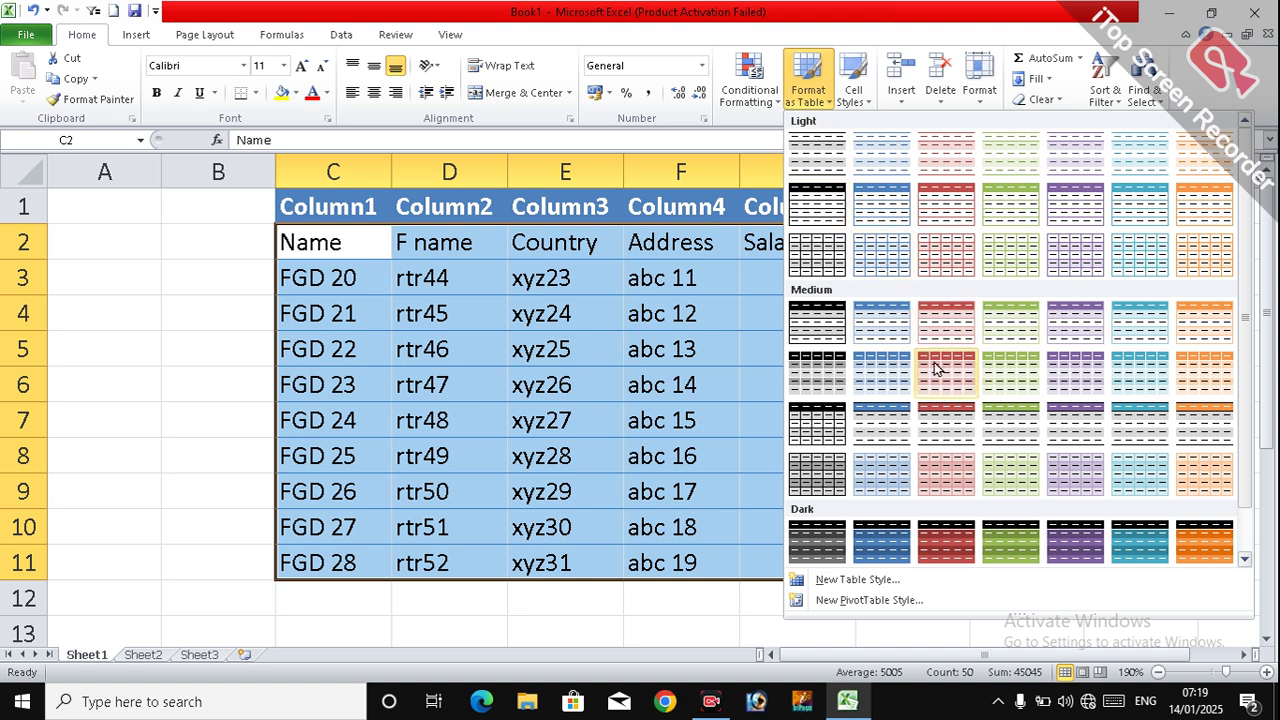
{"action": "left_click", "coordinate": [1078, 380]}
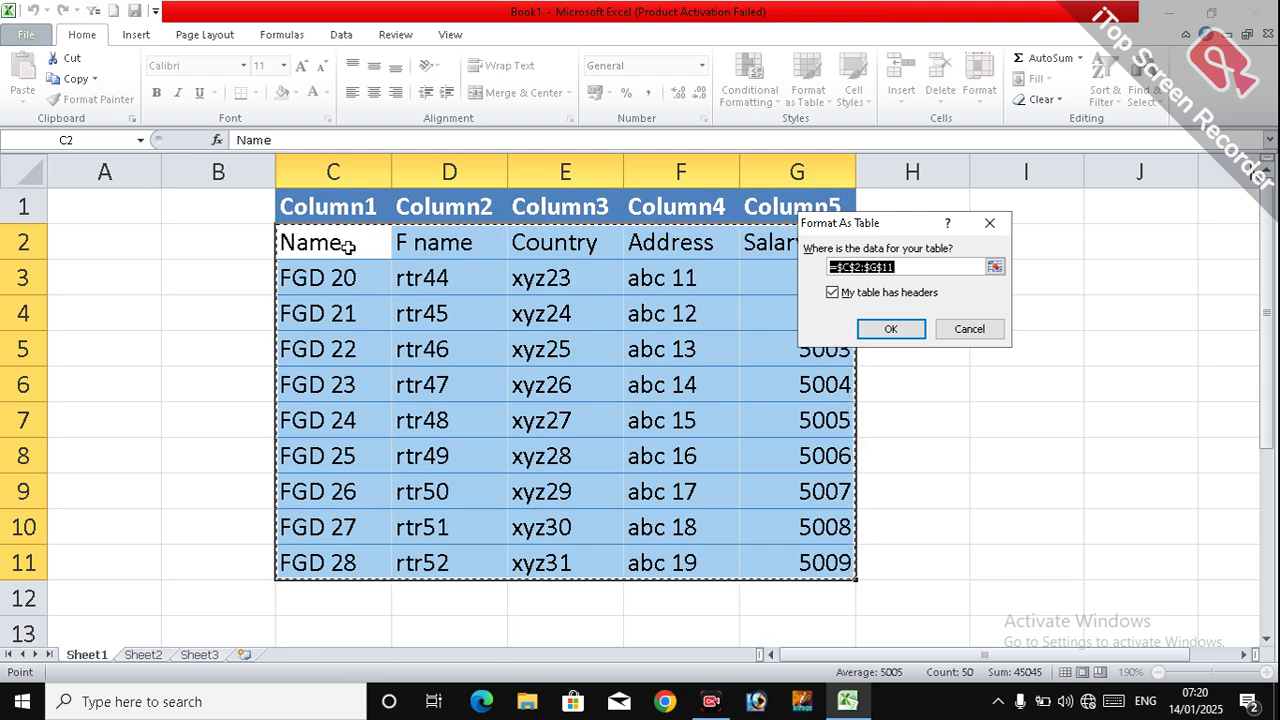
{"action": "left_click", "coordinate": [873, 333]}
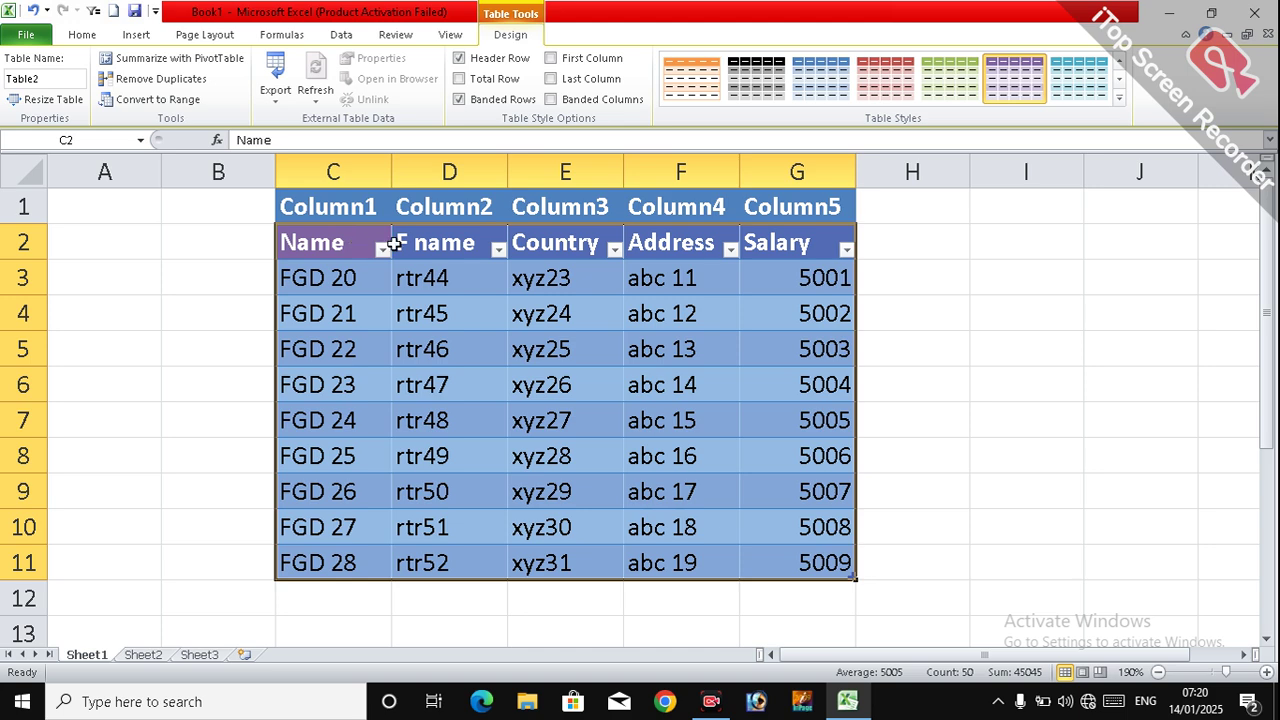
Clear the formatting and delete the contents of the Column1 to Column5 labels in C1:G1.
{"action": "left_click_drag", "start_coordinate": [335, 205], "coordinate": [766, 207]}
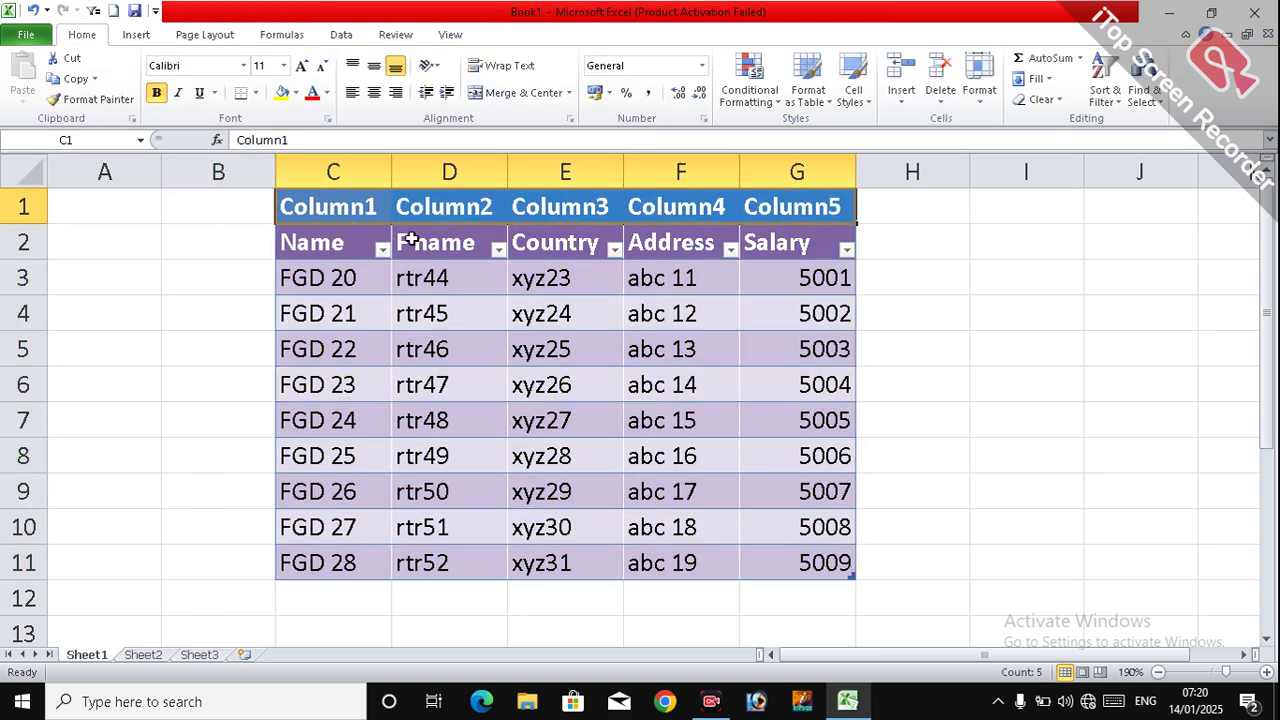
{"action": "left_click", "coordinate": [1058, 100]}
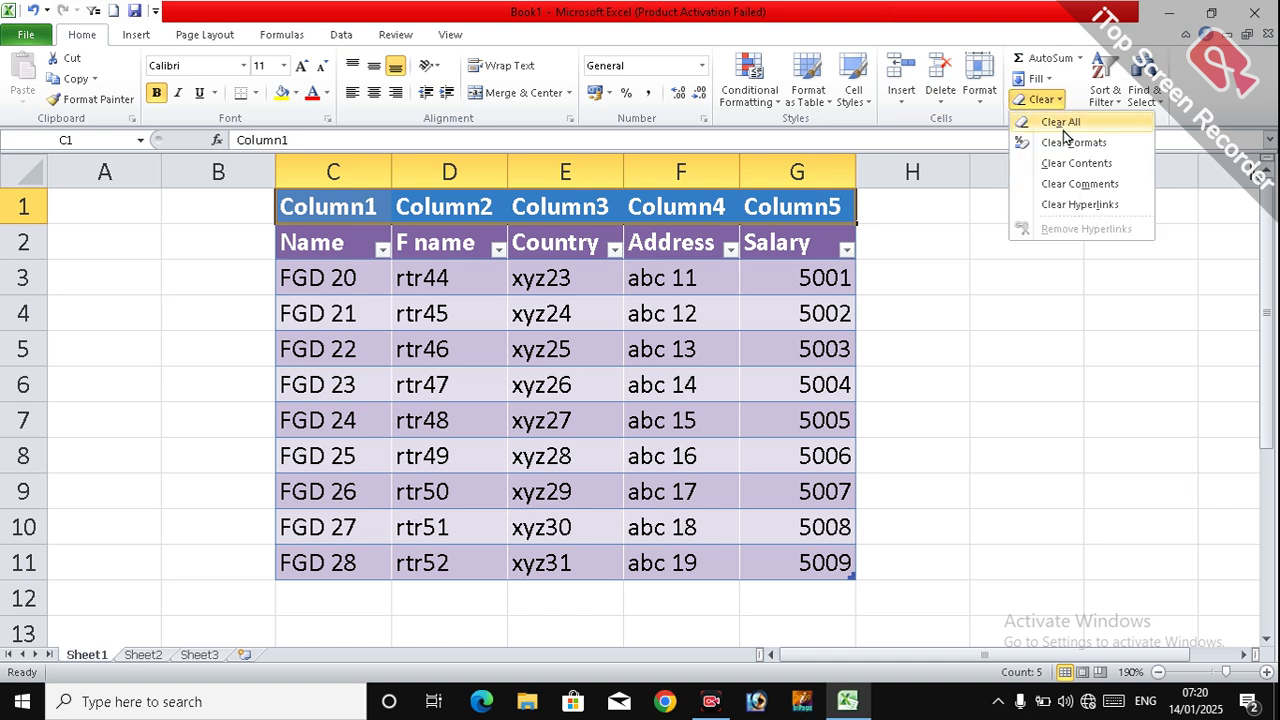
{"action": "left_click", "coordinate": [1066, 142]}
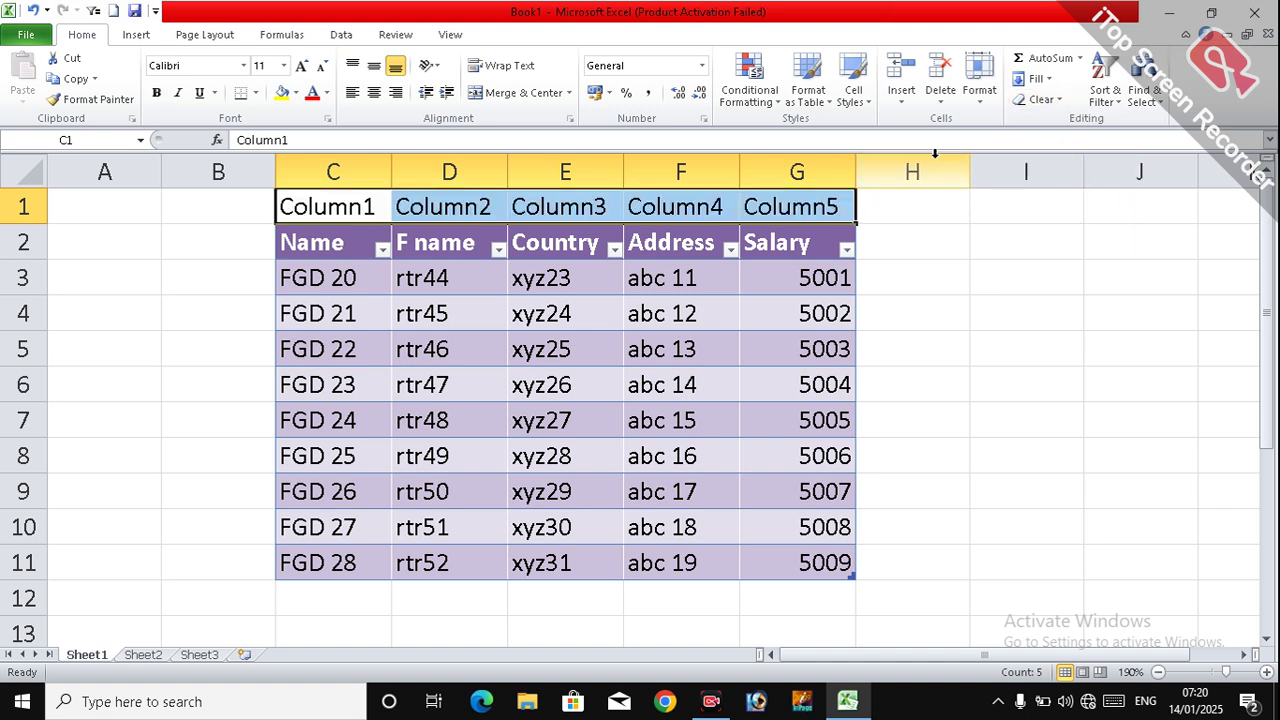
{"action": "key", "text": "Delete"}
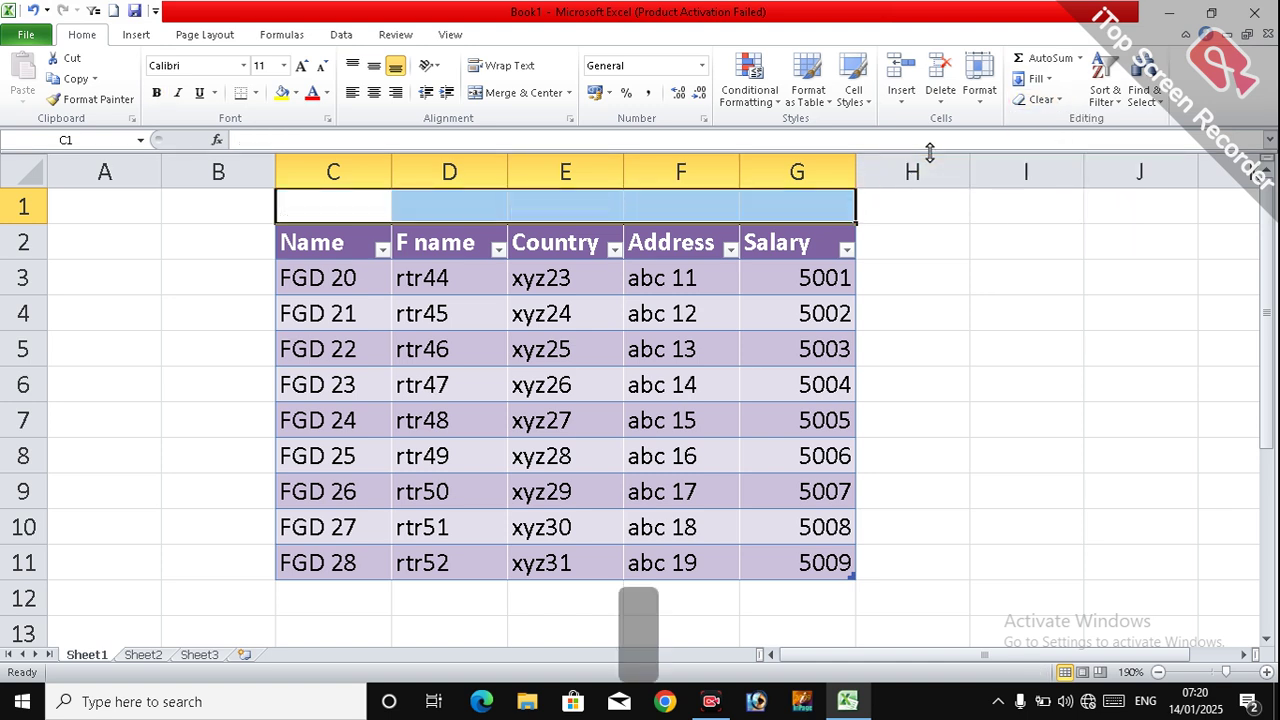
{"action": "left_click", "coordinate": [512, 283]}
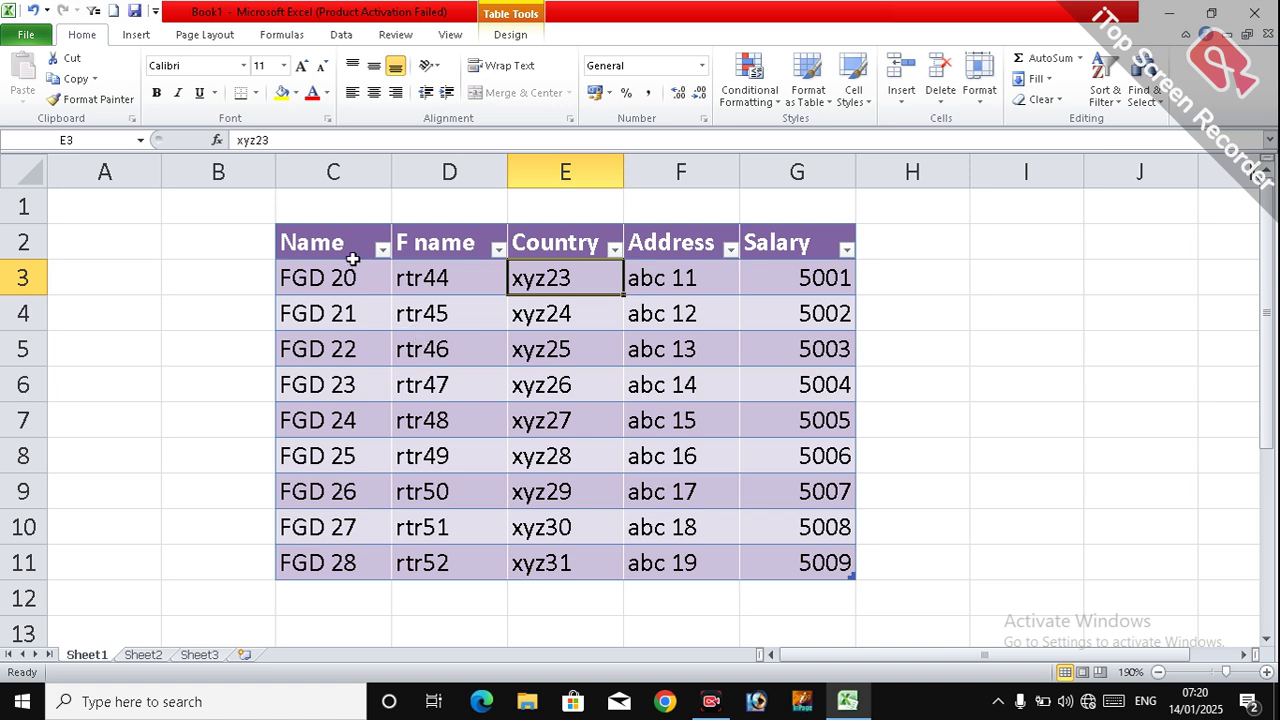
{"action": "left_click", "coordinate": [536, 243]}
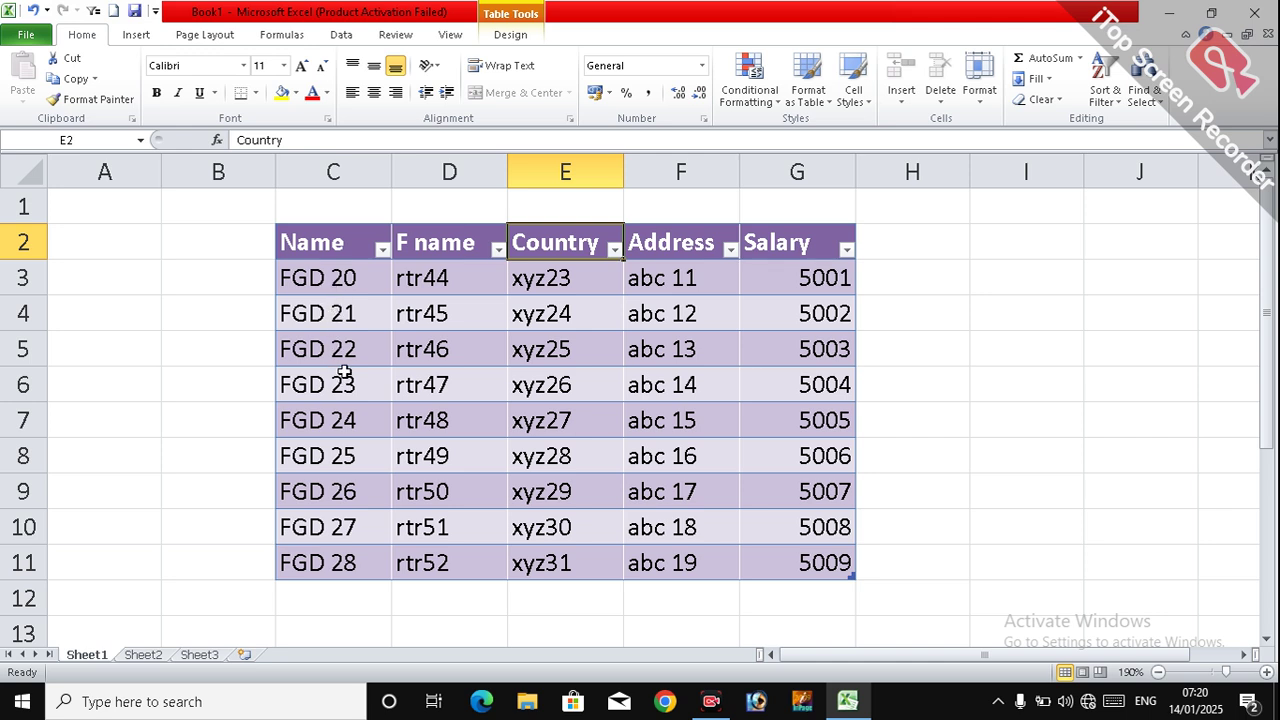
{"action": "left_click", "coordinate": [433, 388]}
{"action": "left_click", "coordinate": [362, 423]}
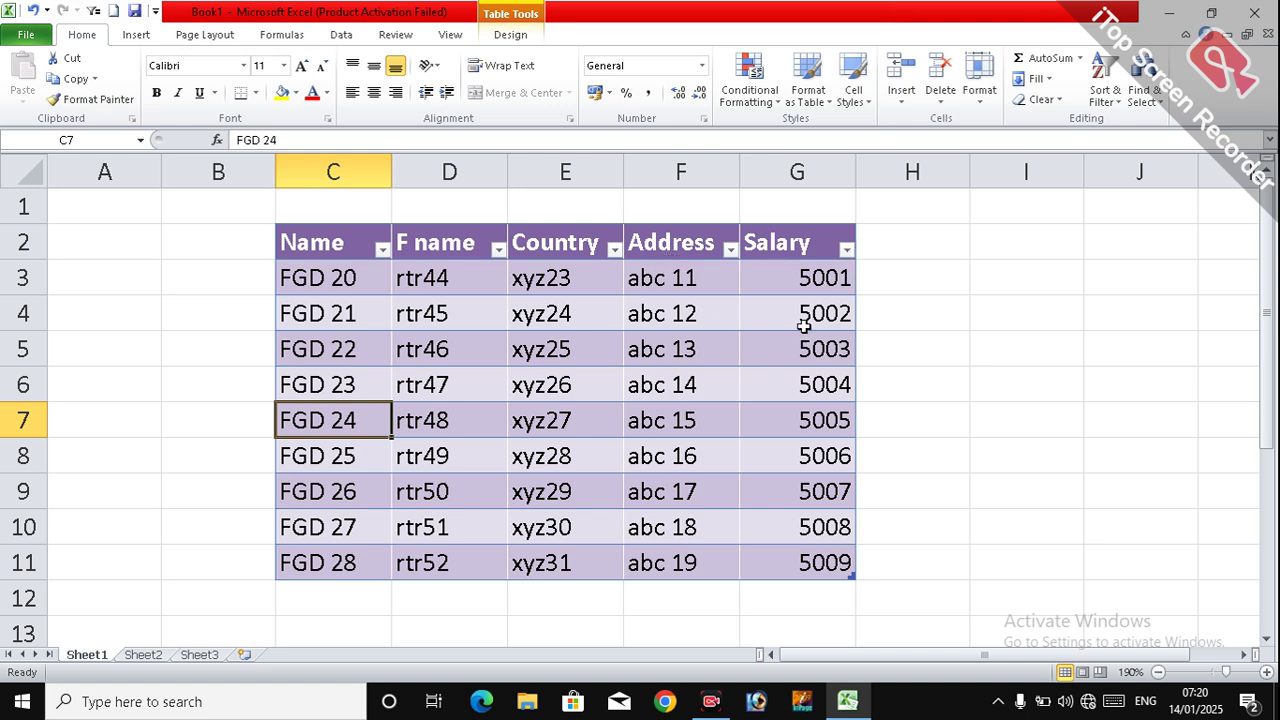
Examine the sort, filter and text filter options available for the Name column.
{"action": "left_click", "coordinate": [382, 250]}
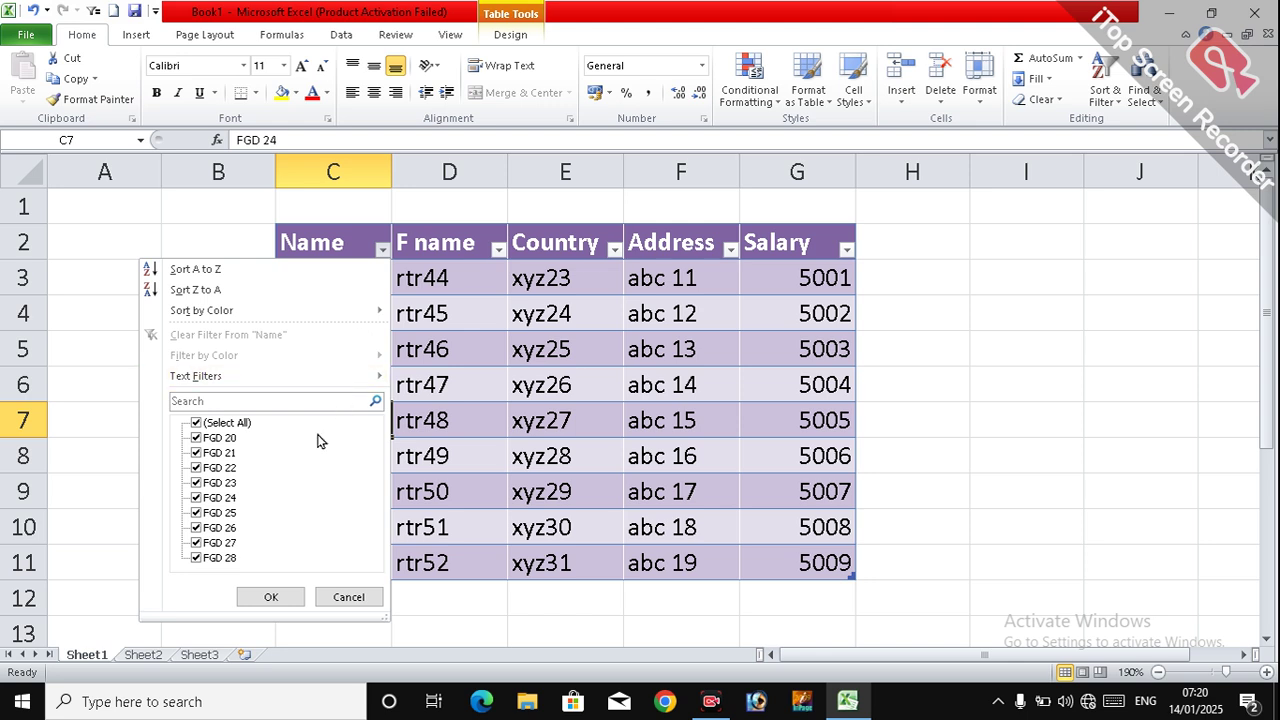
{"action": "left_click", "coordinate": [271, 597]}
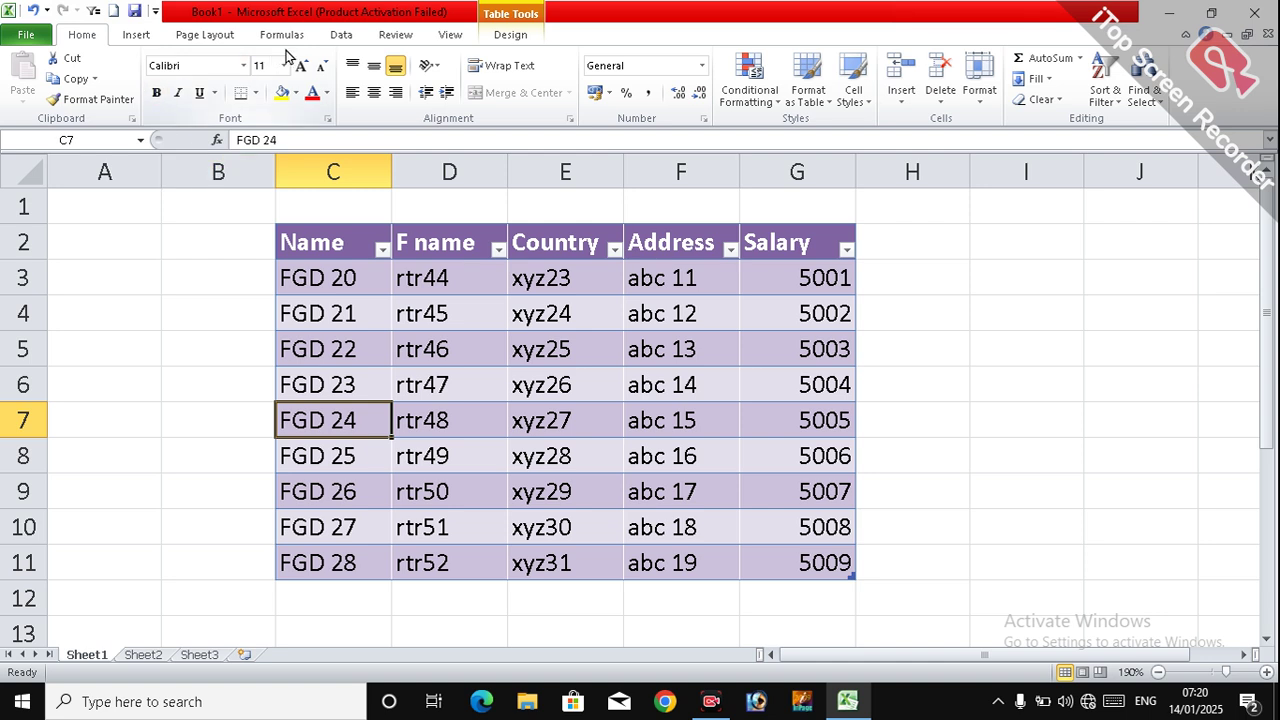
{"action": "left_click", "coordinate": [340, 36]}
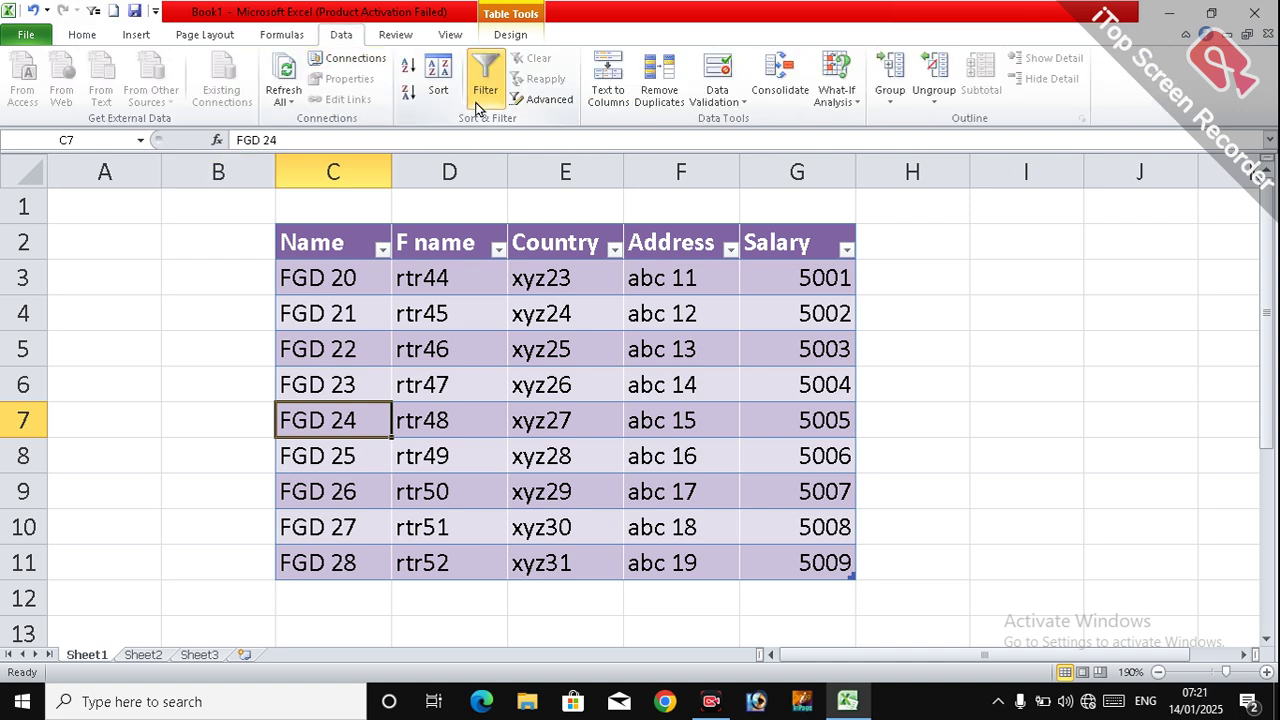
{"action": "left_click", "coordinate": [441, 342]}
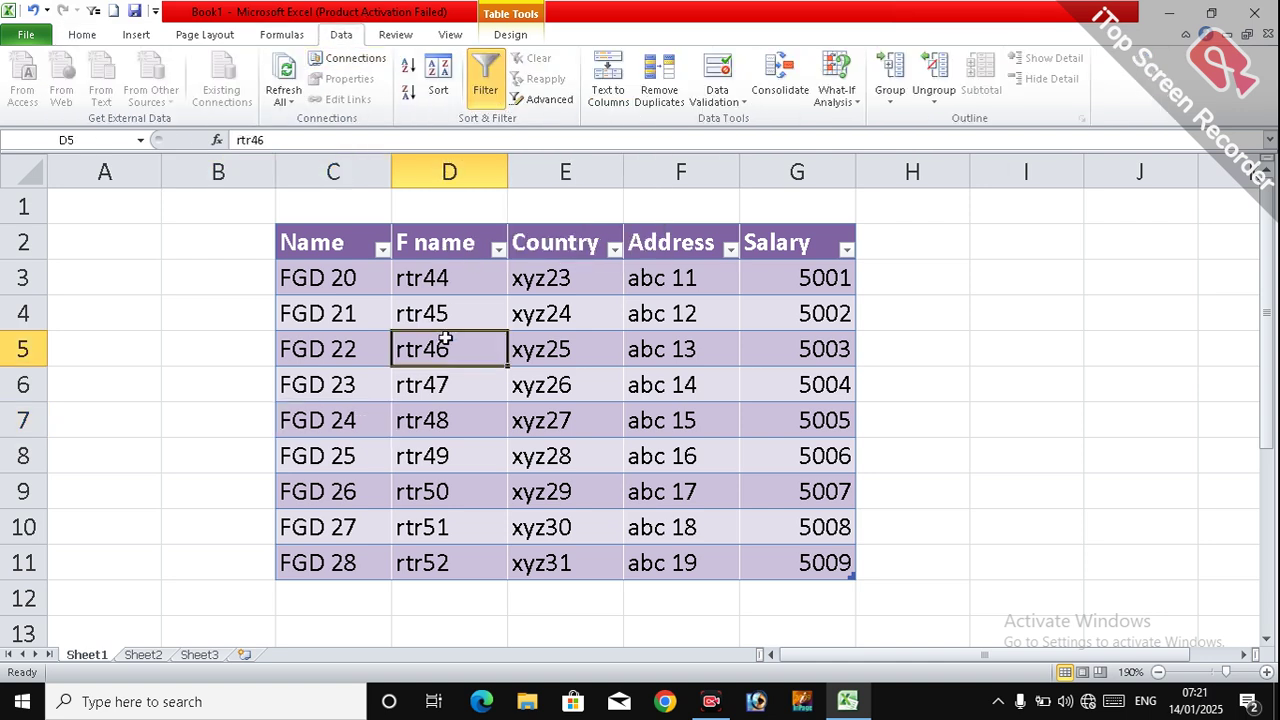
{"action": "left_click", "coordinate": [381, 250]}
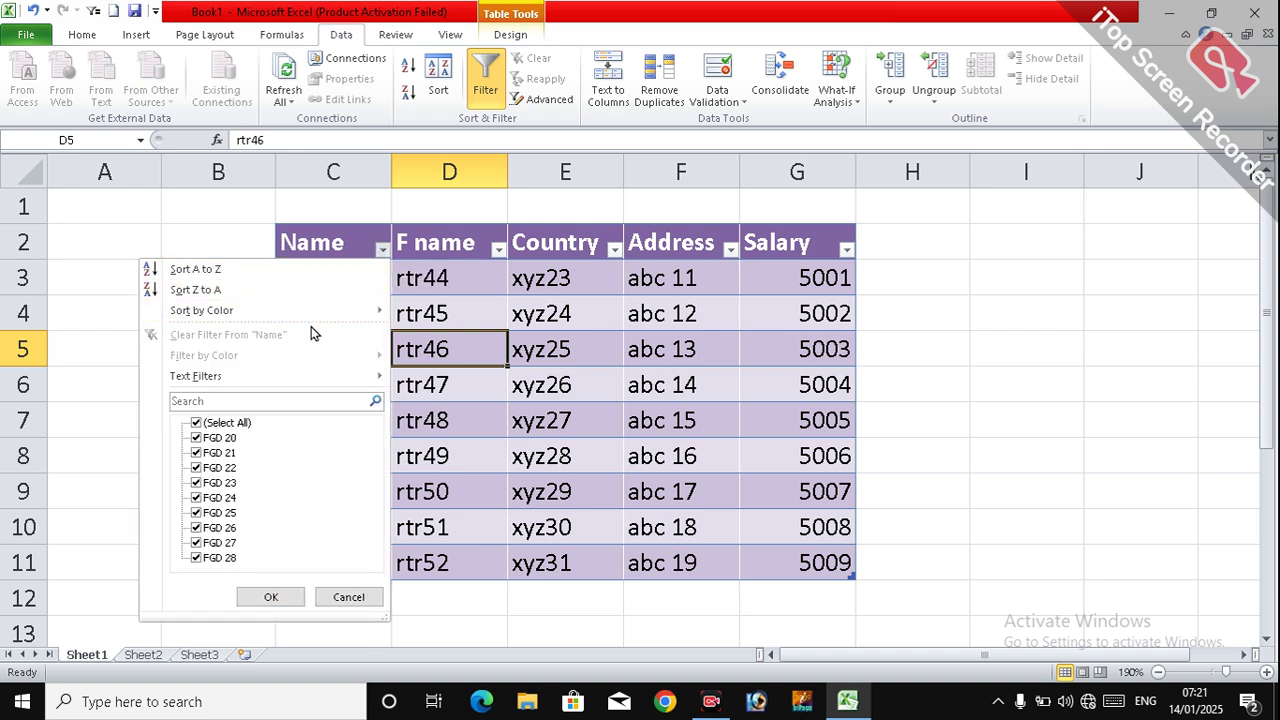
{"action": "mouse_move", "coordinate": [277, 377]}
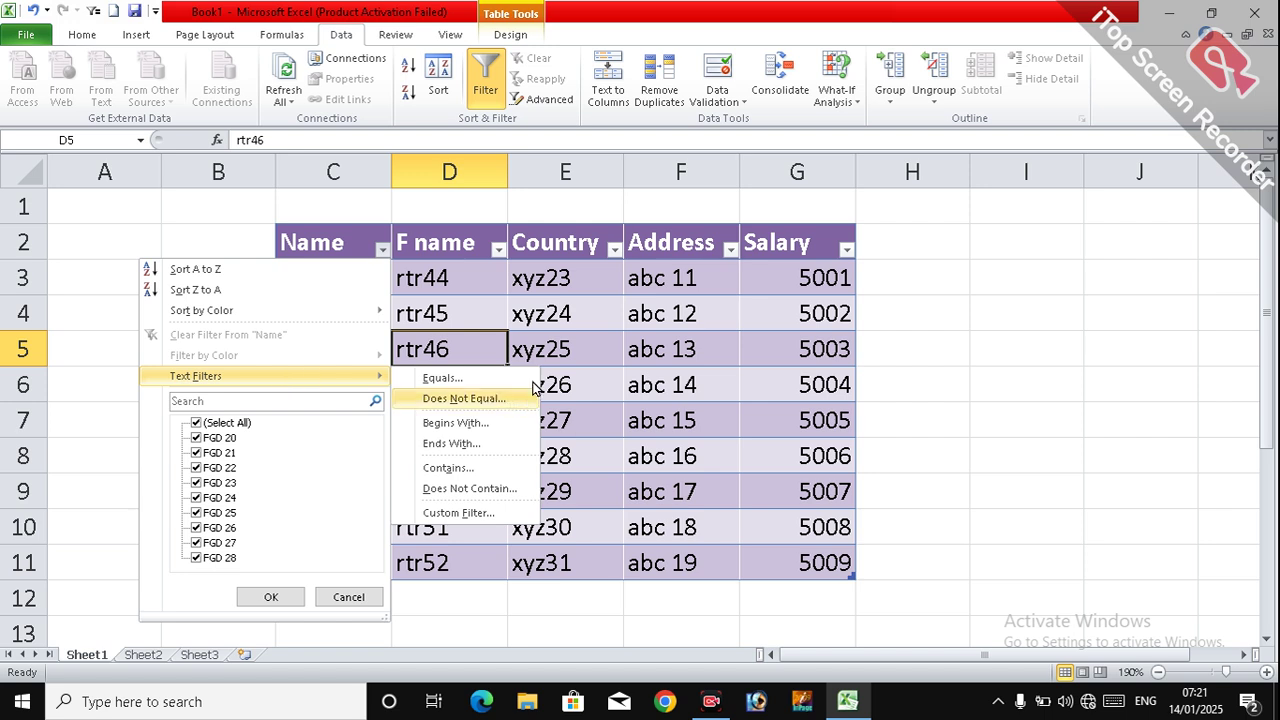
{"action": "left_click", "coordinate": [663, 345]}
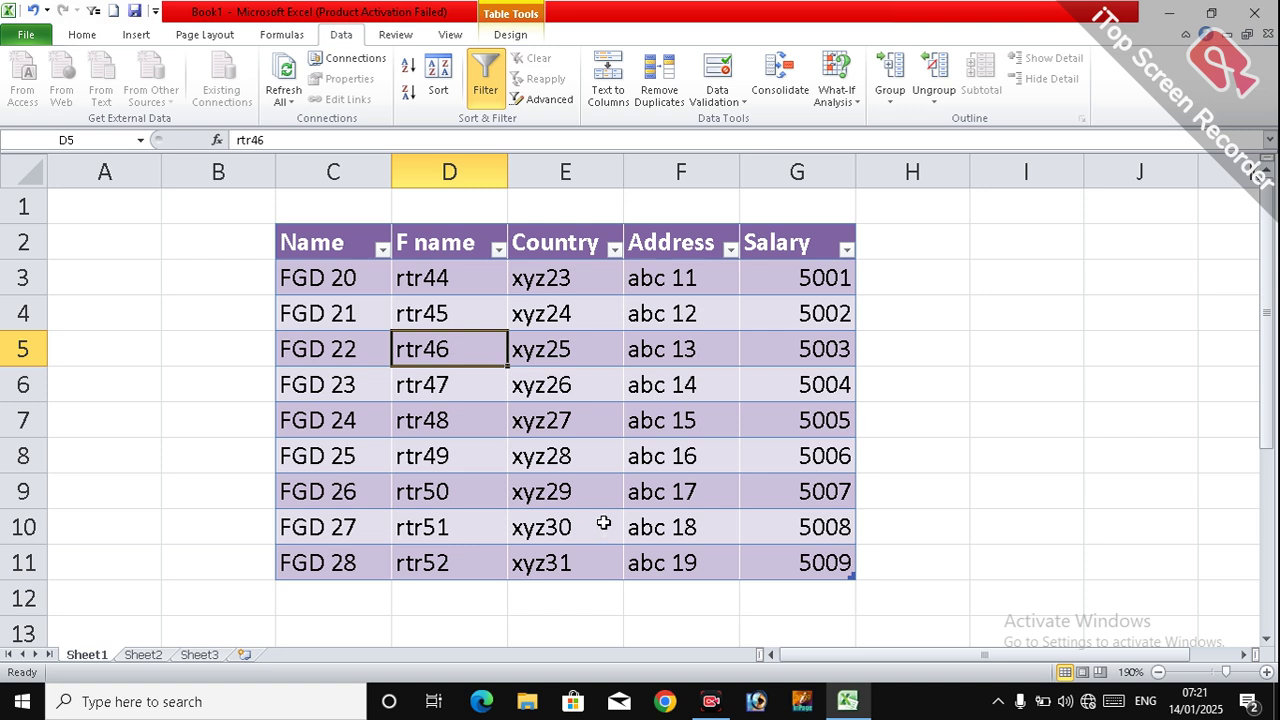
Filter the Name column to show only FGD 23.
{"action": "left_click", "coordinate": [383, 250]}
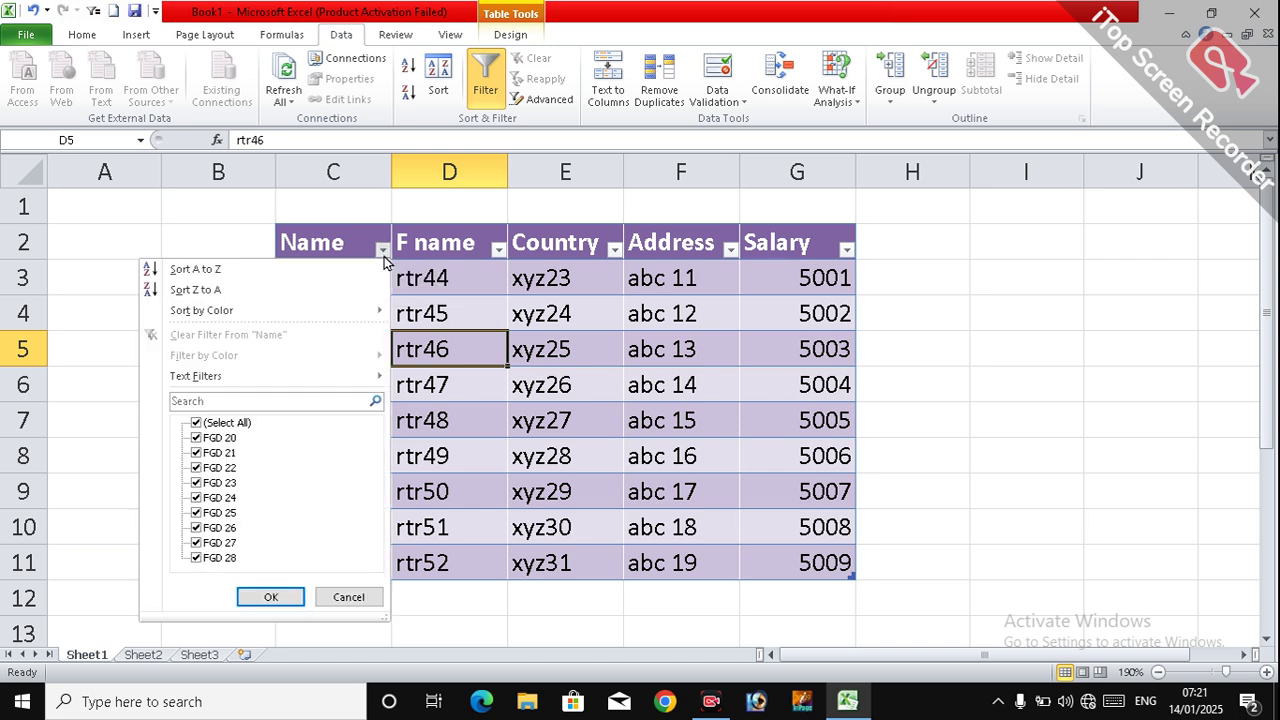
{"action": "left_click", "coordinate": [197, 423]}
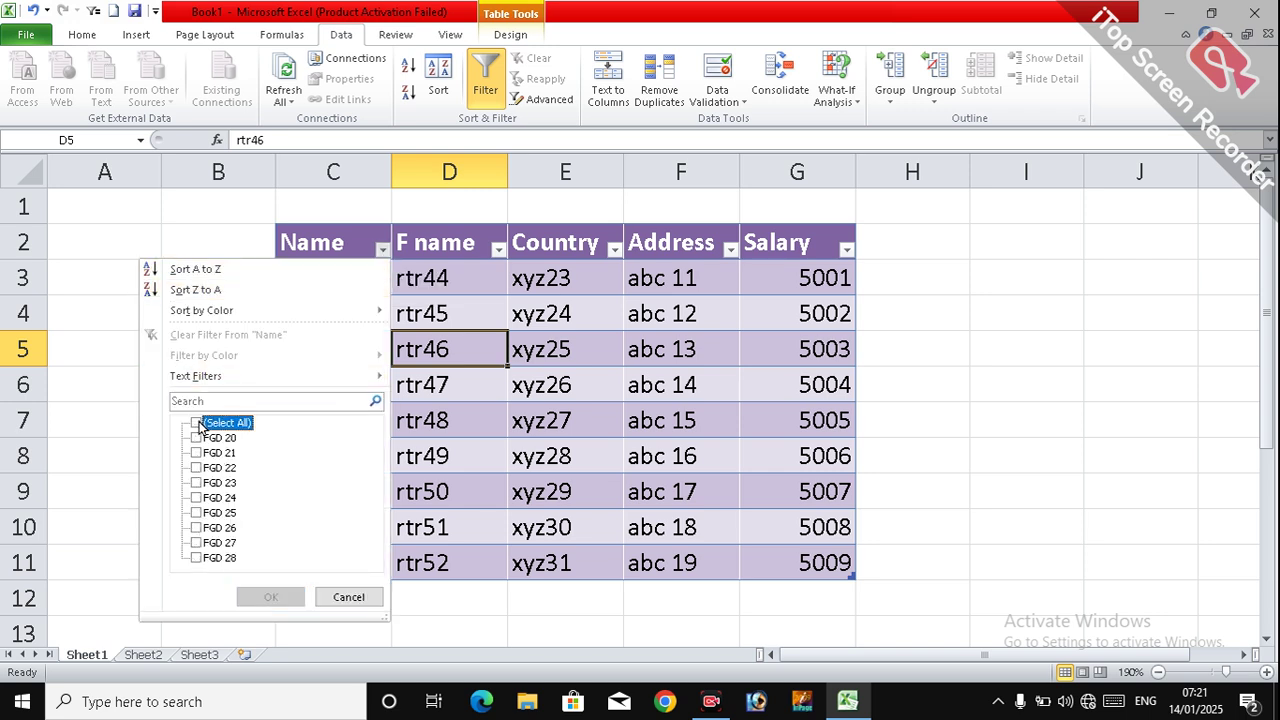
{"action": "left_click", "coordinate": [197, 483]}
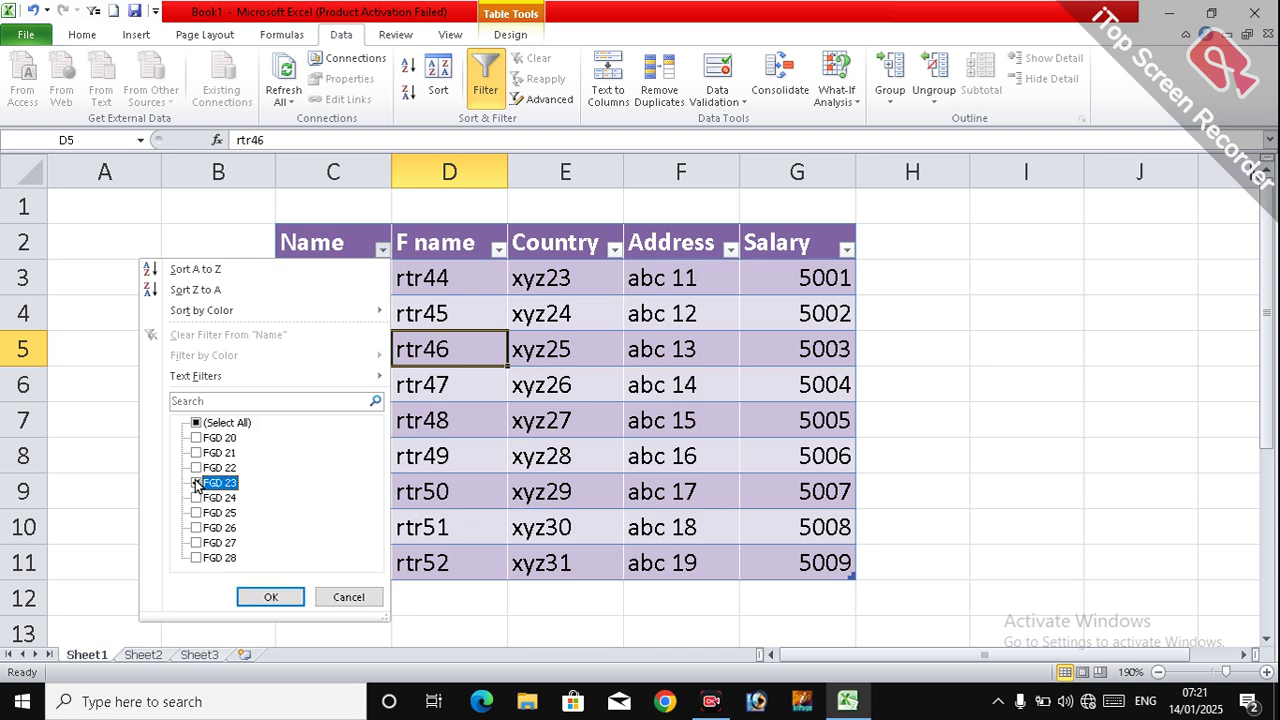
{"action": "left_click", "coordinate": [268, 597]}
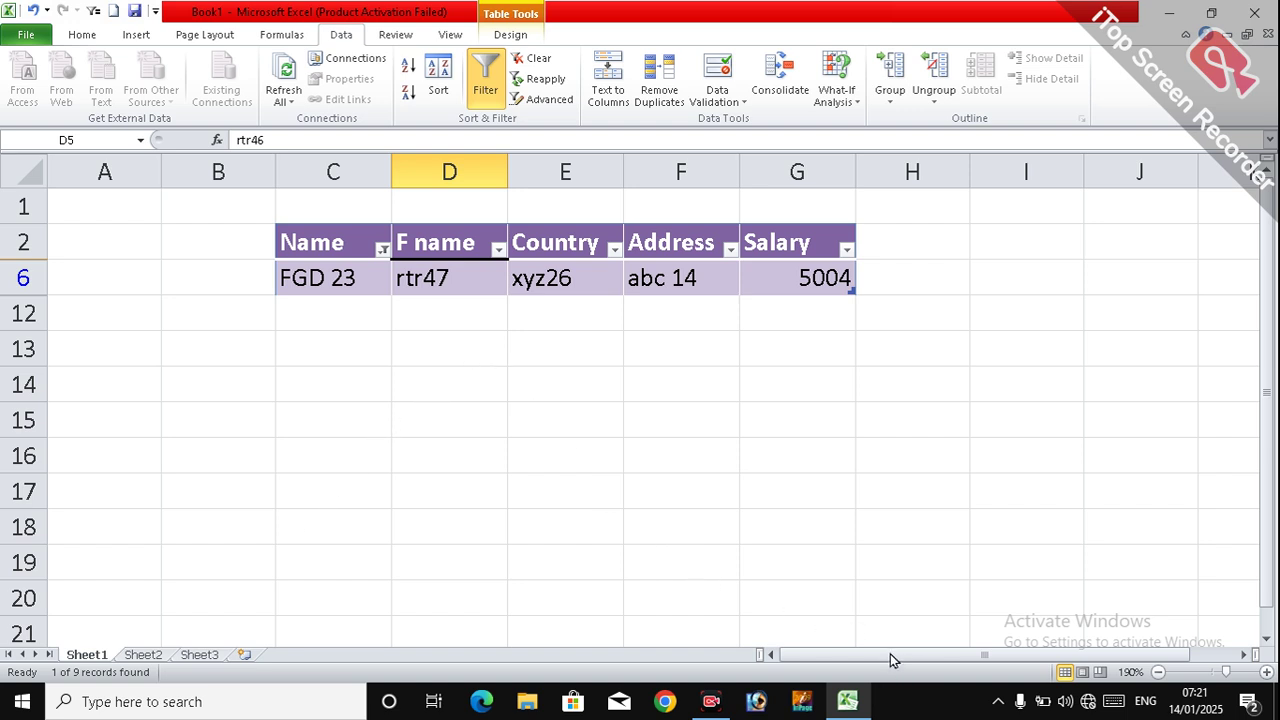
Restore all rows by selecting every value in the Name column's filter.
{"action": "left_click", "coordinate": [381, 250]}
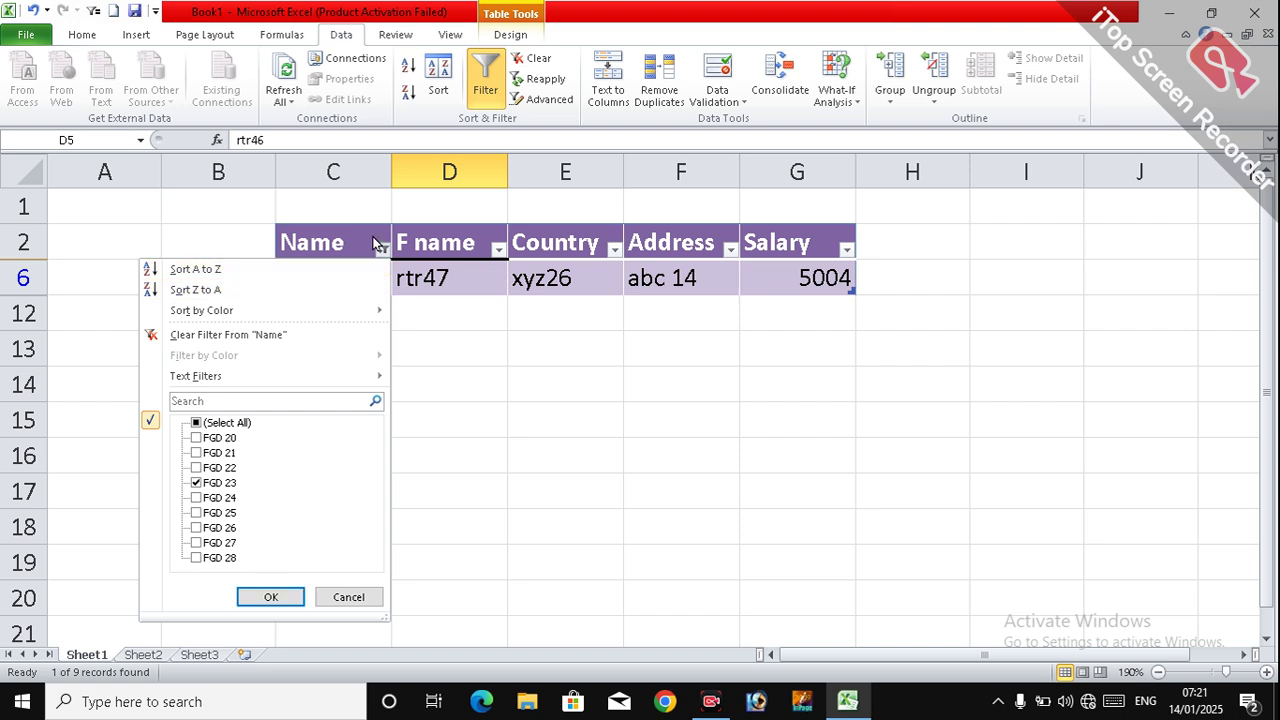
{"action": "left_click", "coordinate": [205, 424]}
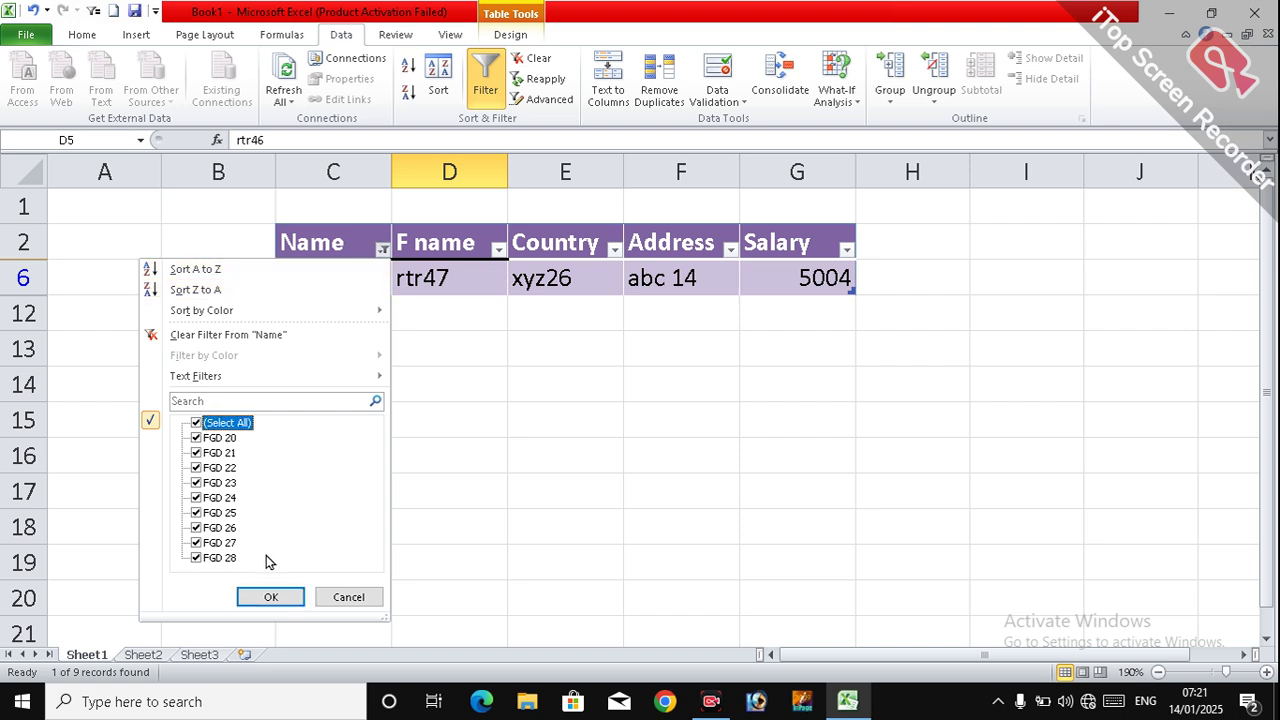
{"action": "left_click", "coordinate": [274, 596]}
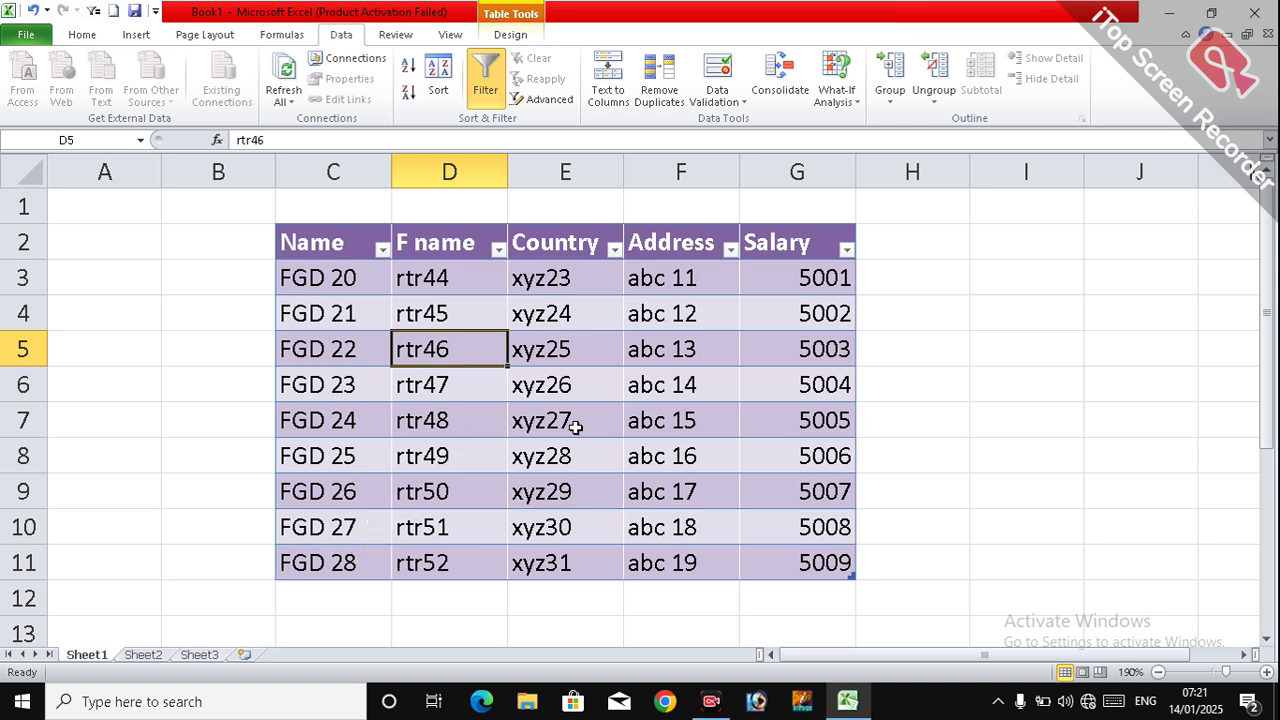
Sort the table by the Salary column from largest to smallest.
{"action": "left_click", "coordinate": [848, 251]}
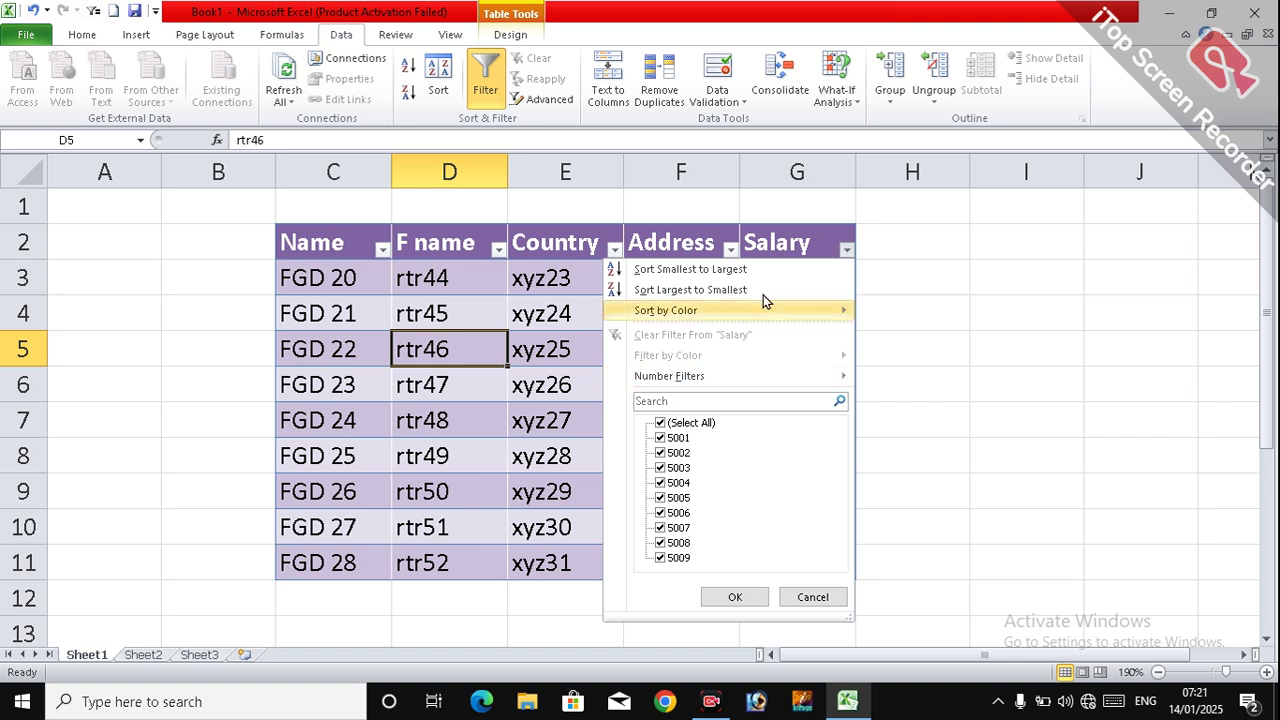
{"action": "left_click", "coordinate": [849, 249]}
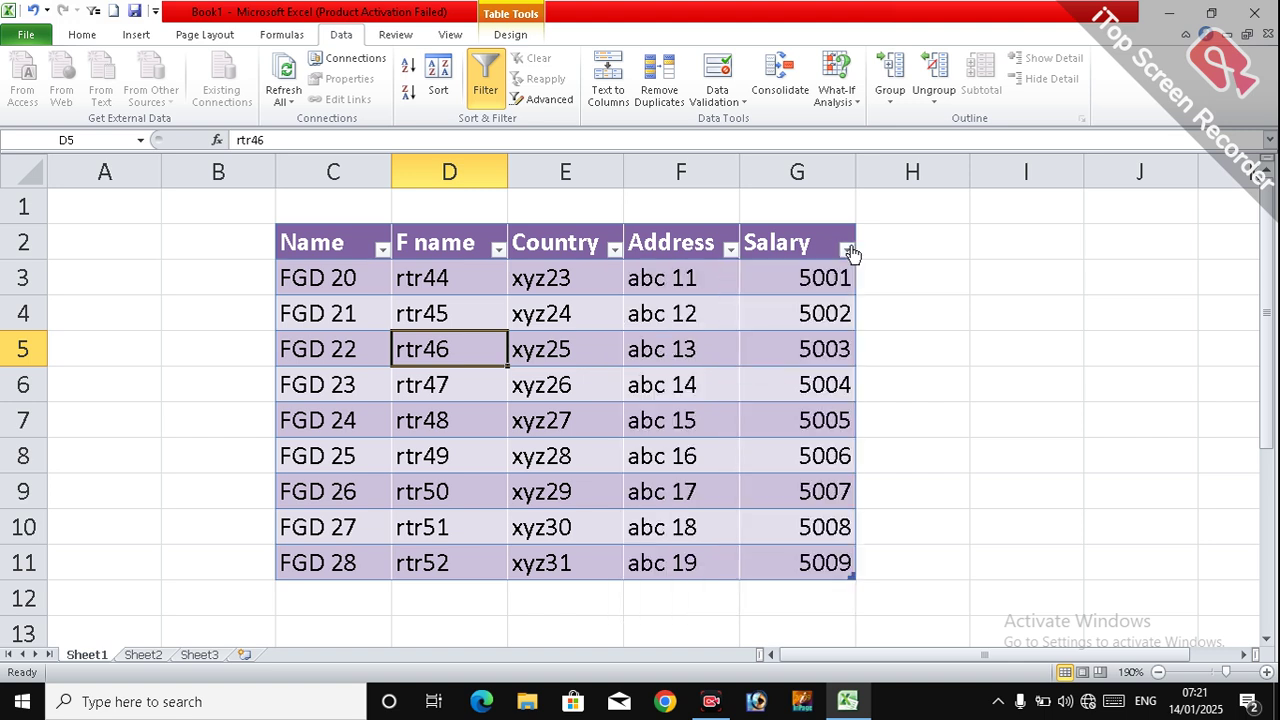
{"action": "left_click", "coordinate": [849, 249]}
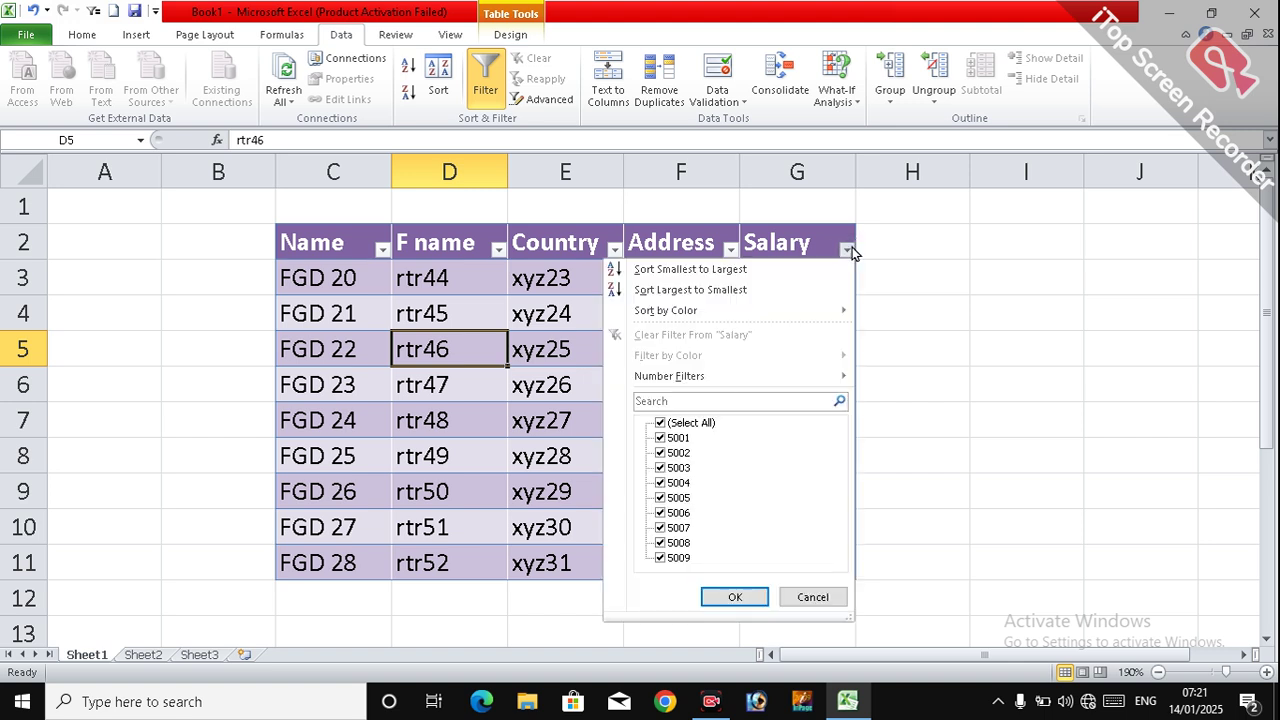
{"action": "left_click", "coordinate": [697, 290]}
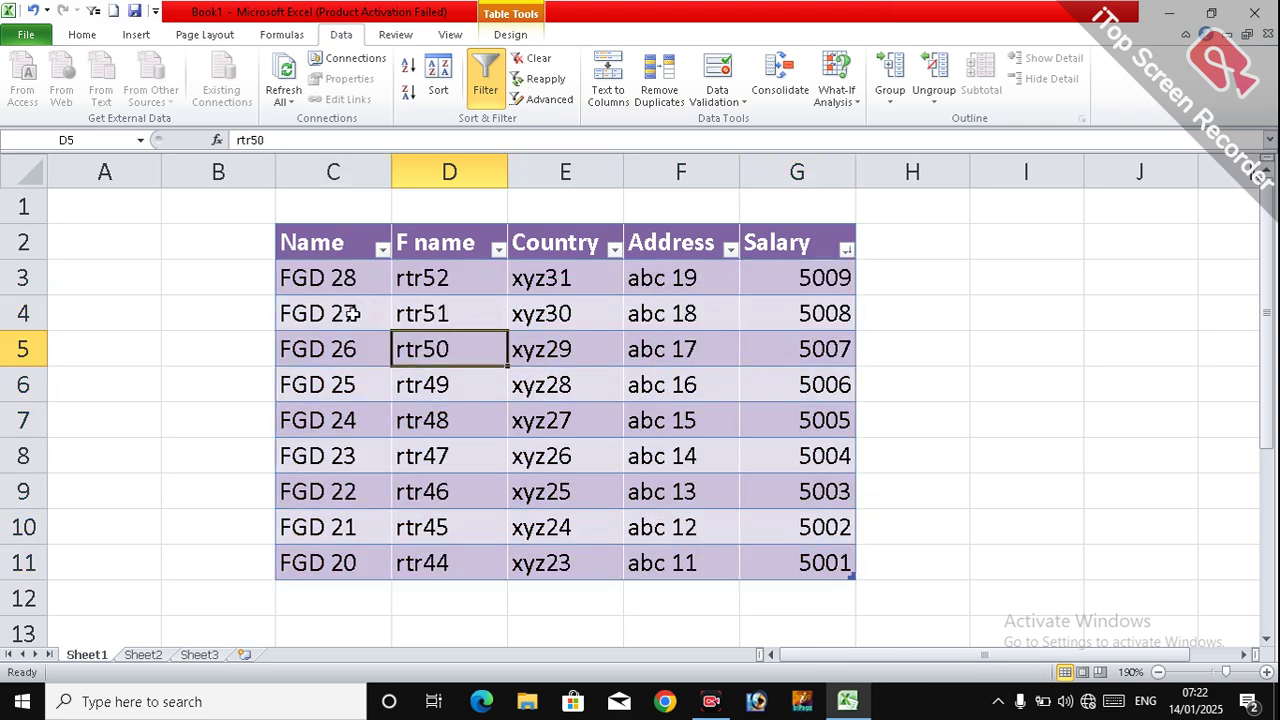
{"action": "left_click", "coordinate": [440, 287]}
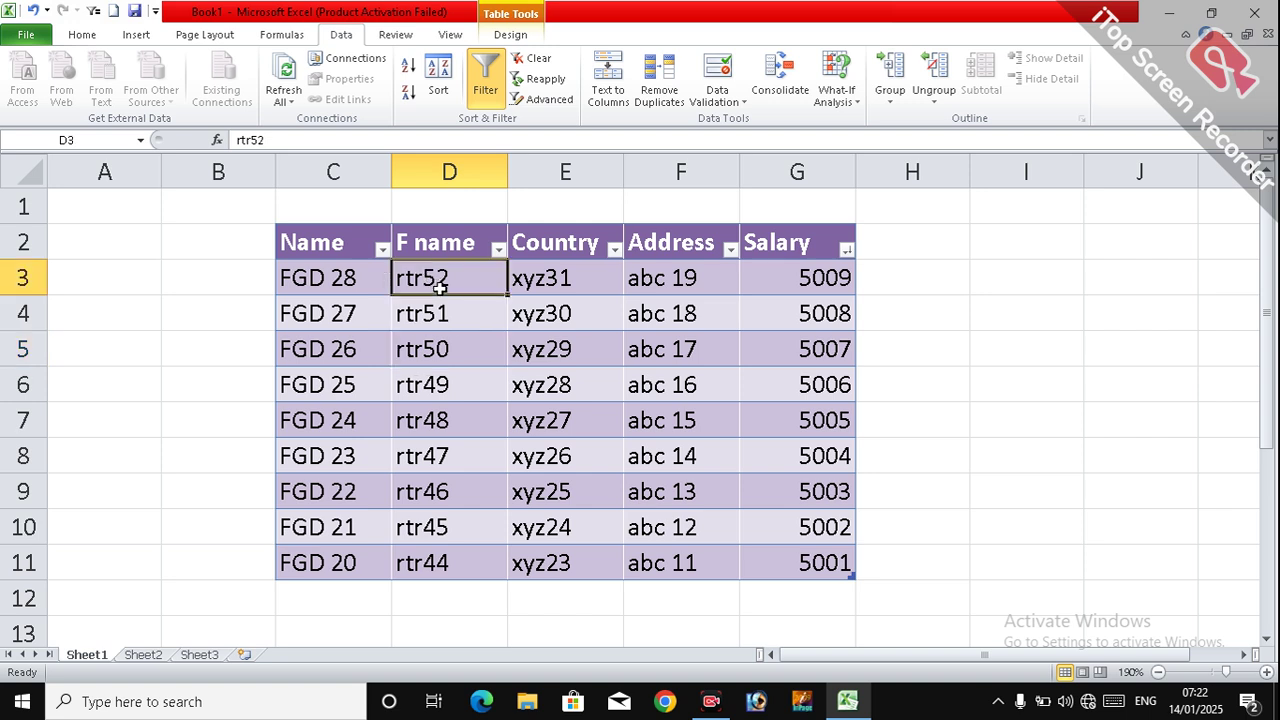
Sort the table by the Salary column from smallest to largest.
{"action": "left_click", "coordinate": [847, 250]}
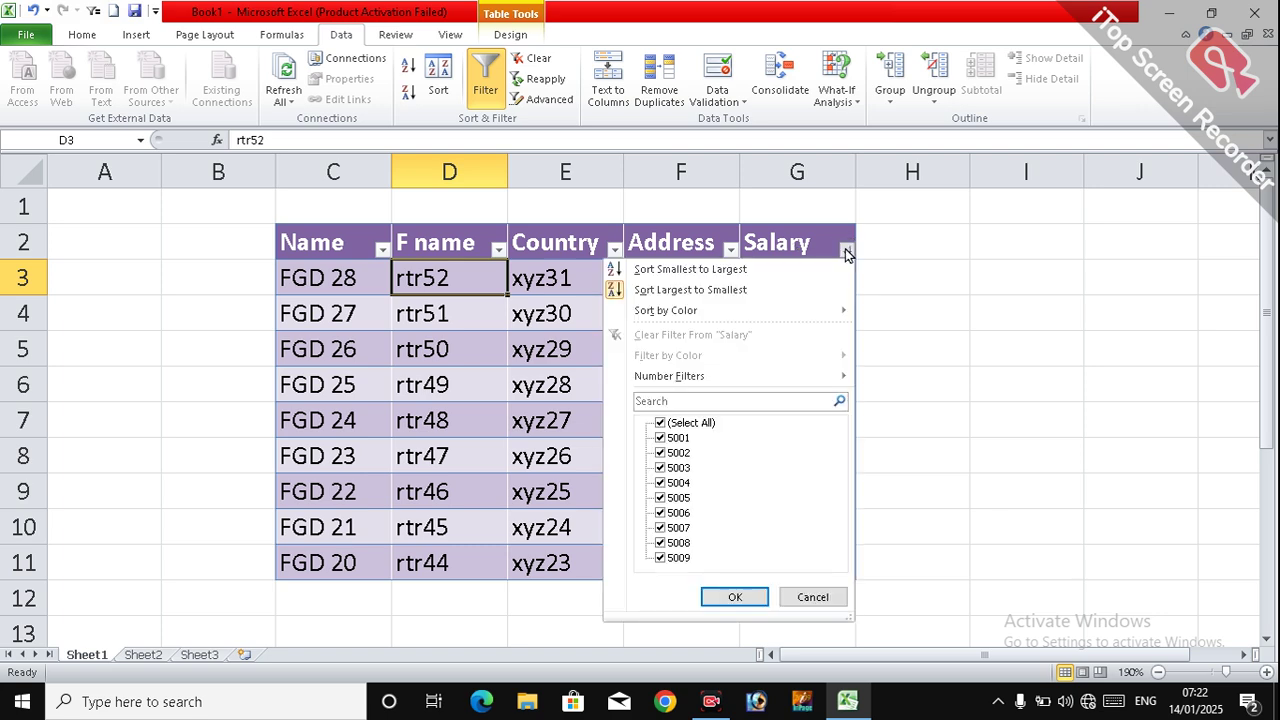
{"action": "left_click", "coordinate": [710, 269]}
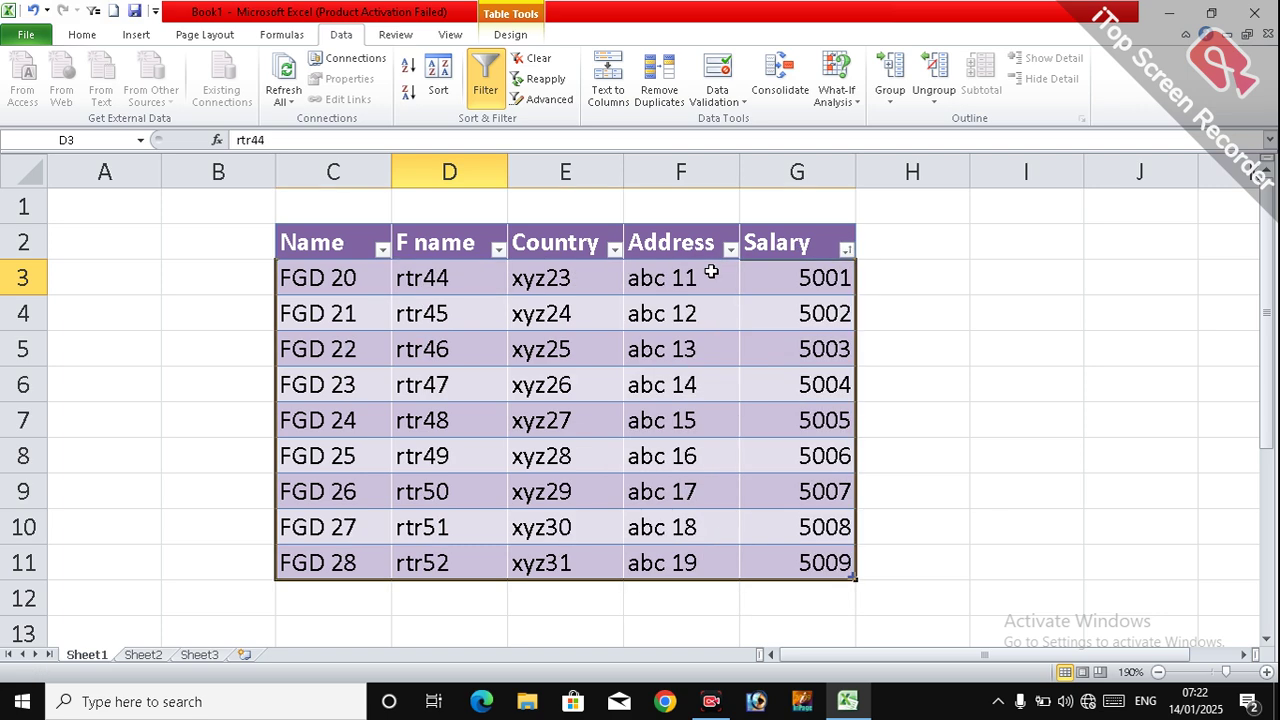
{"action": "left_click", "coordinate": [588, 428]}
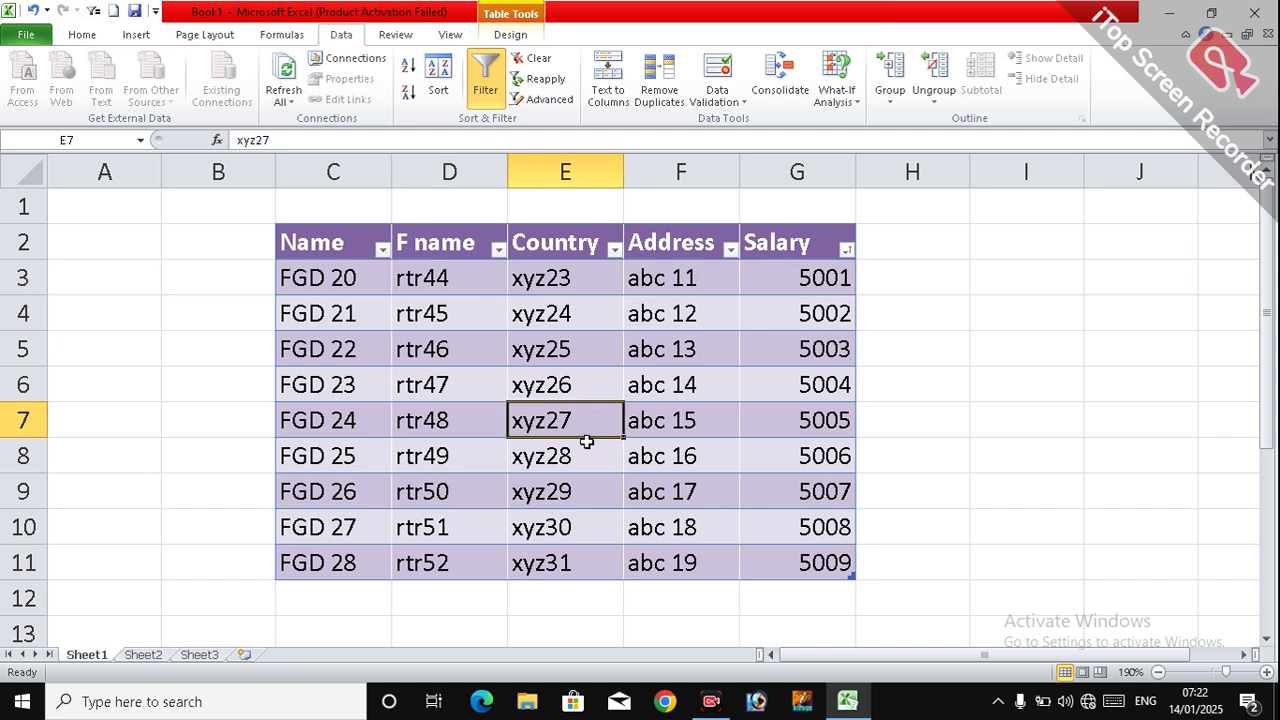
Convert the purple table in C2:G11 to a normal range.
{"action": "left_click", "coordinate": [511, 35]}
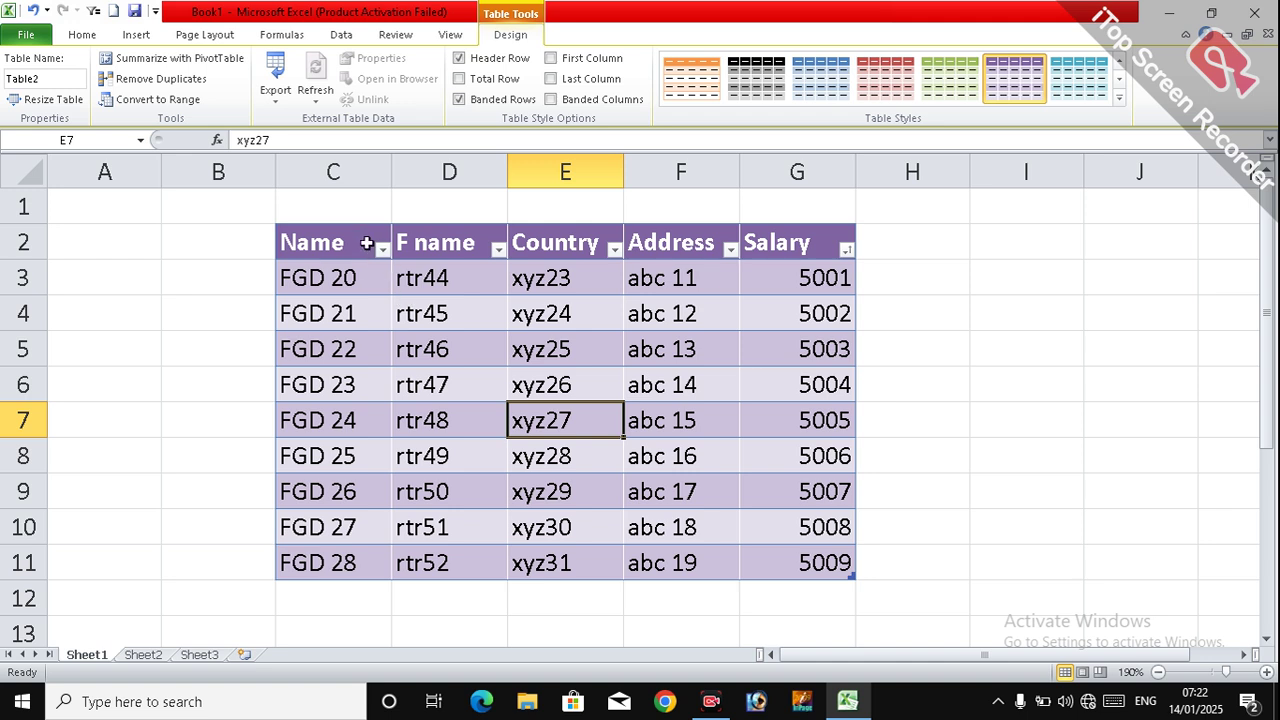
{"action": "left_click_drag", "start_coordinate": [367, 243], "coordinate": [788, 558]}
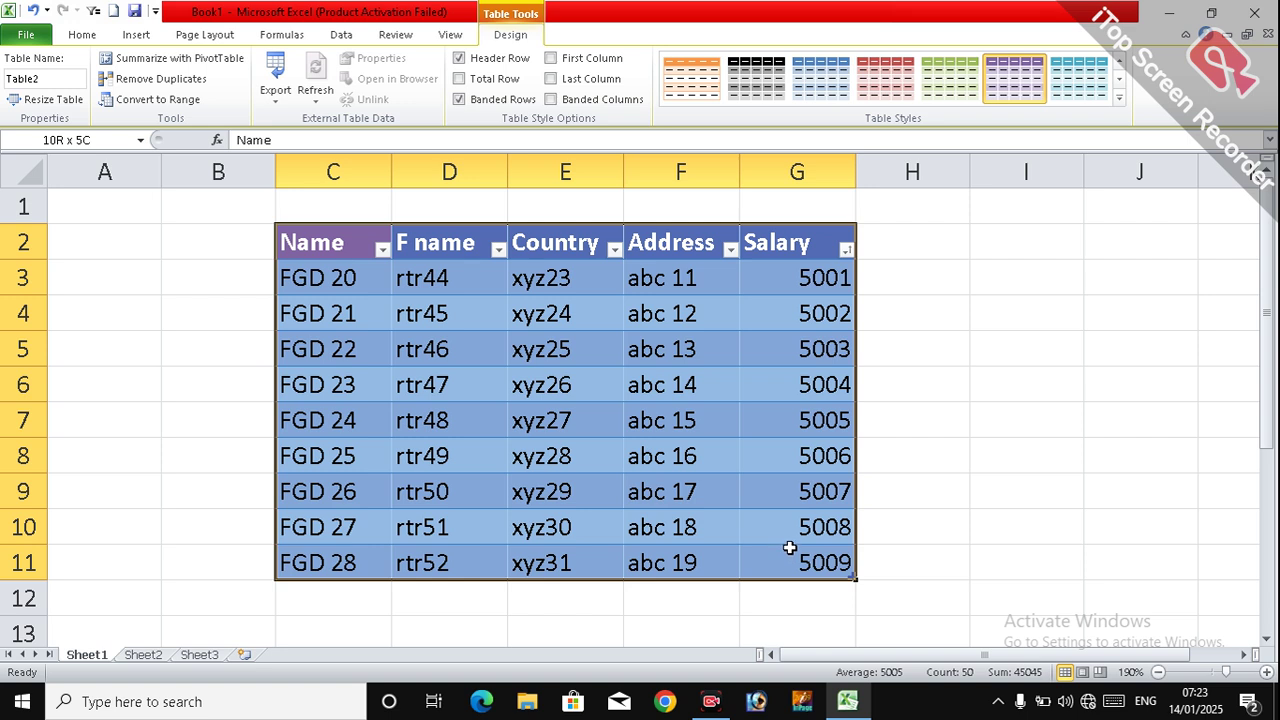
{"action": "left_click_drag", "start_coordinate": [789, 547], "coordinate": [820, 551]}
{"action": "left_click", "coordinate": [155, 100]}
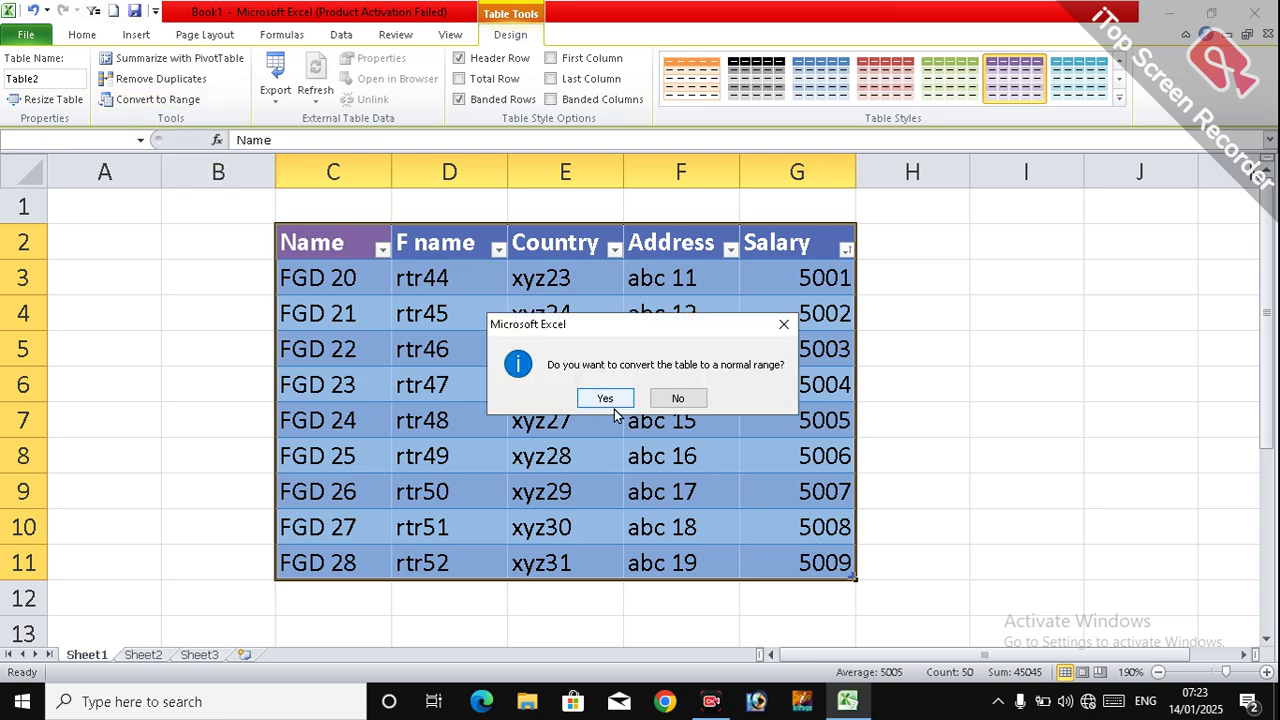
{"action": "left_click", "coordinate": [616, 396]}
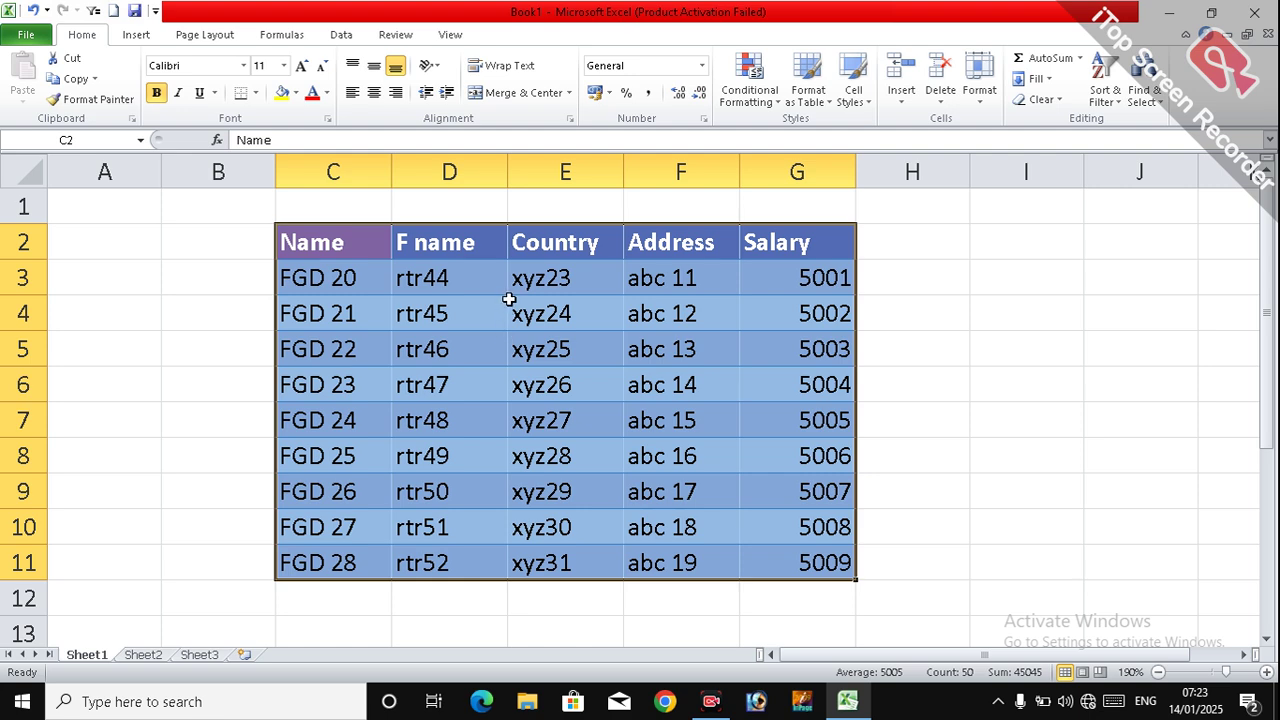
{"action": "left_click", "coordinate": [358, 240]}
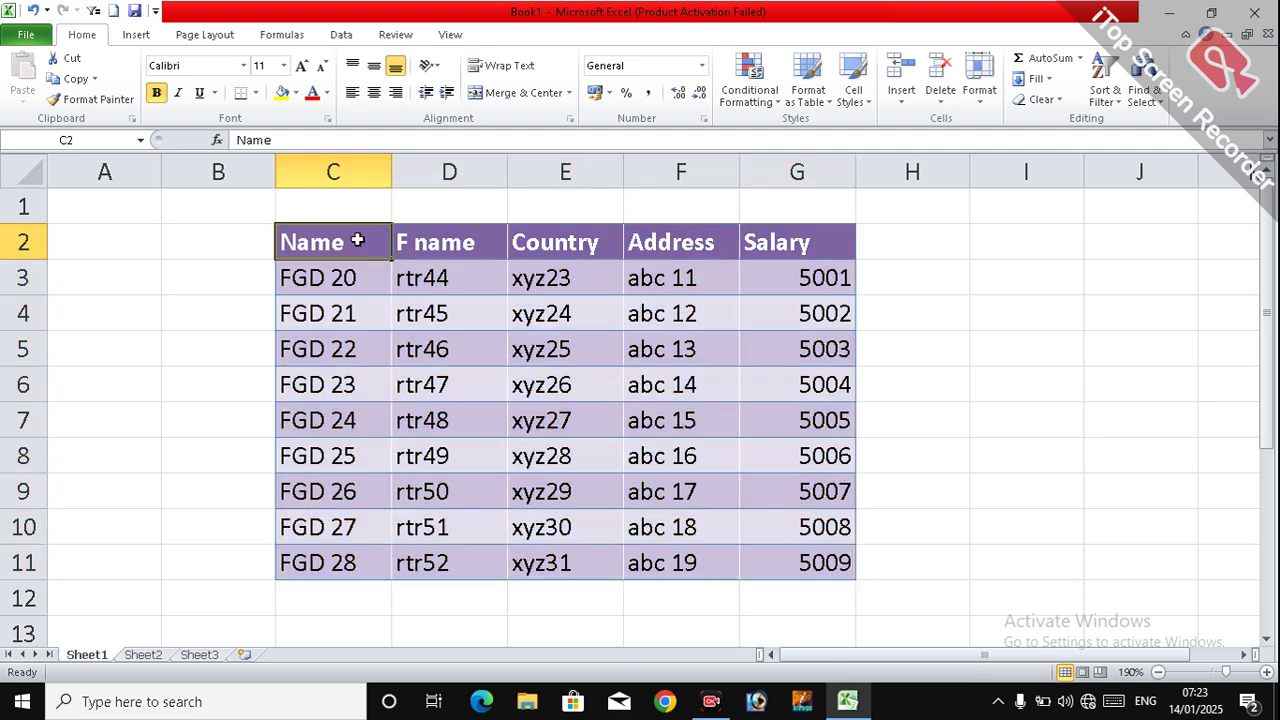
{"action": "left_click", "coordinate": [449, 375]}
{"action": "left_click", "coordinate": [625, 370]}
Clear only the formats from the range C2:G11, keeping its contents.
{"action": "left_click_drag", "start_coordinate": [345, 241], "coordinate": [828, 565]}
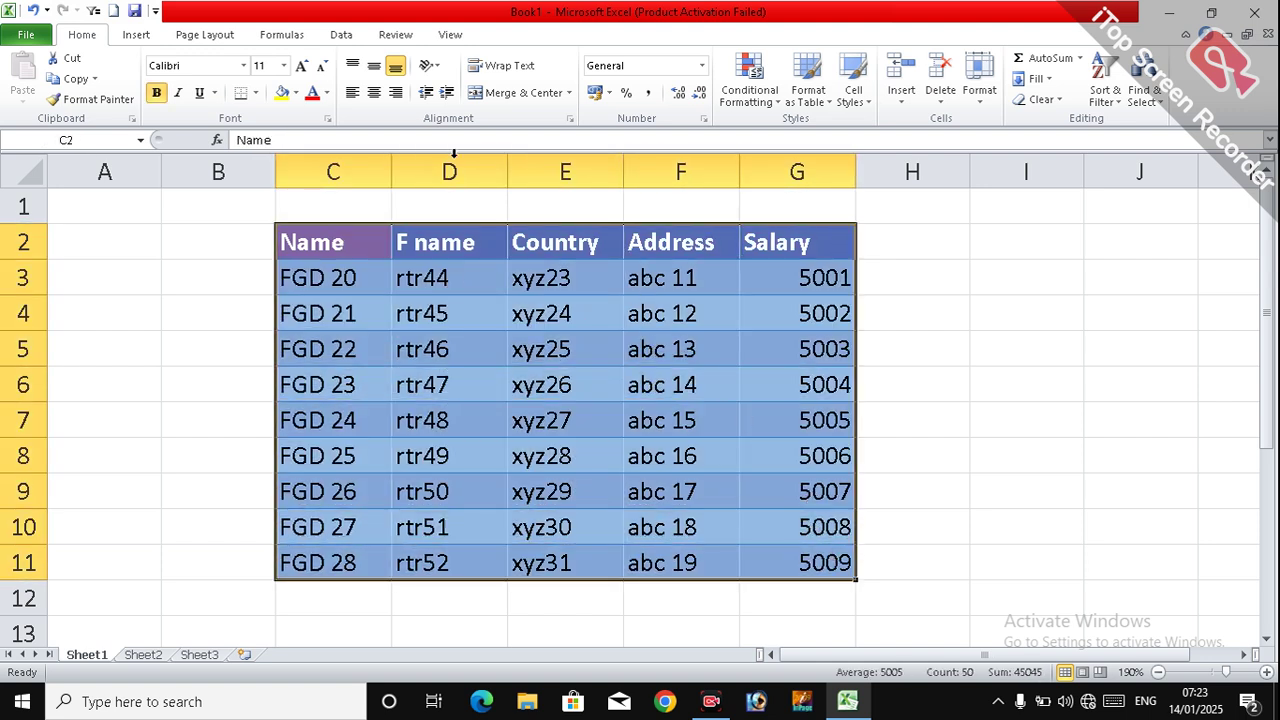
{"action": "left_click", "coordinate": [1040, 99]}
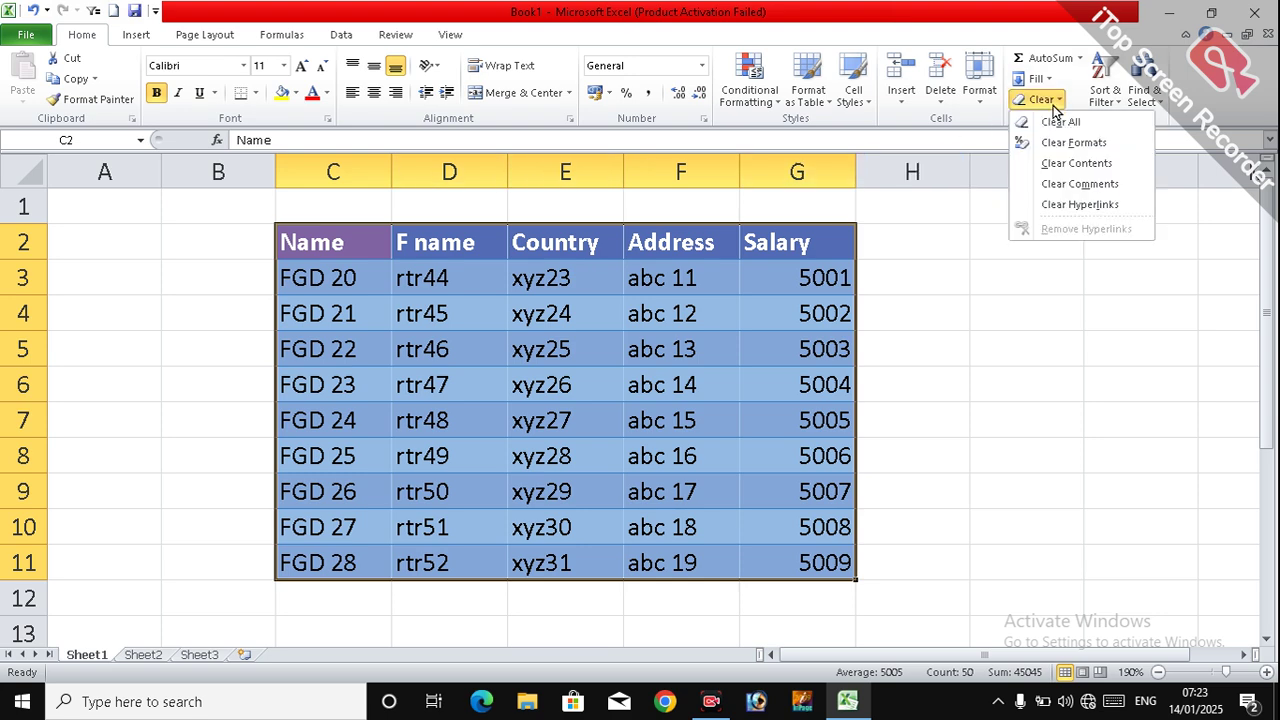
{"action": "left_click", "coordinate": [1066, 143]}
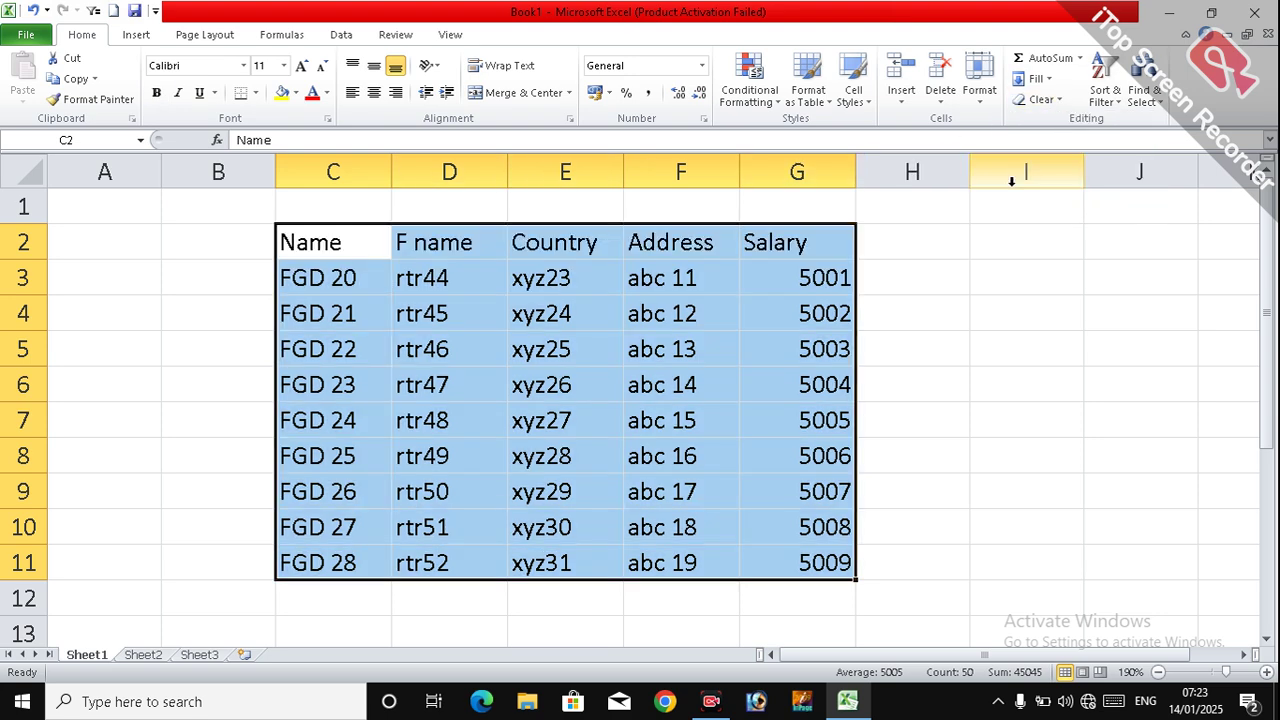
{"action": "left_click", "coordinate": [652, 347]}
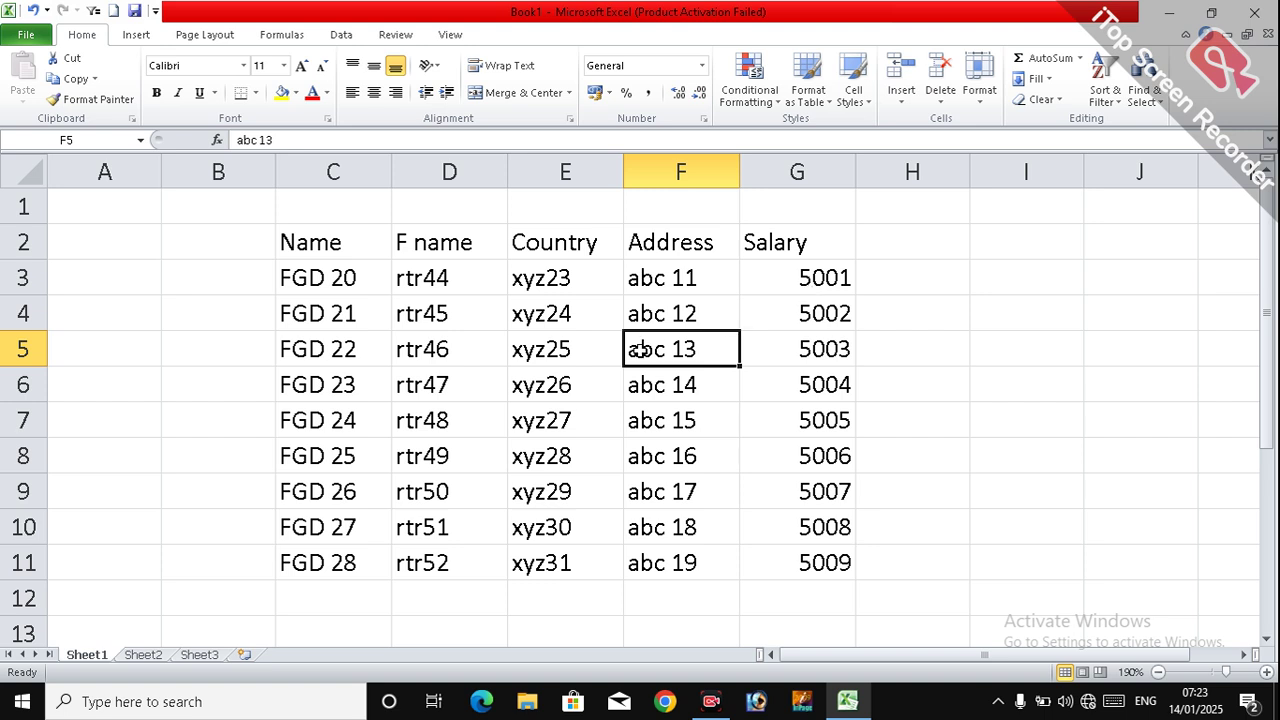
Apply all borders to the range C2:G11.
{"action": "left_click_drag", "start_coordinate": [354, 246], "coordinate": [806, 560]}
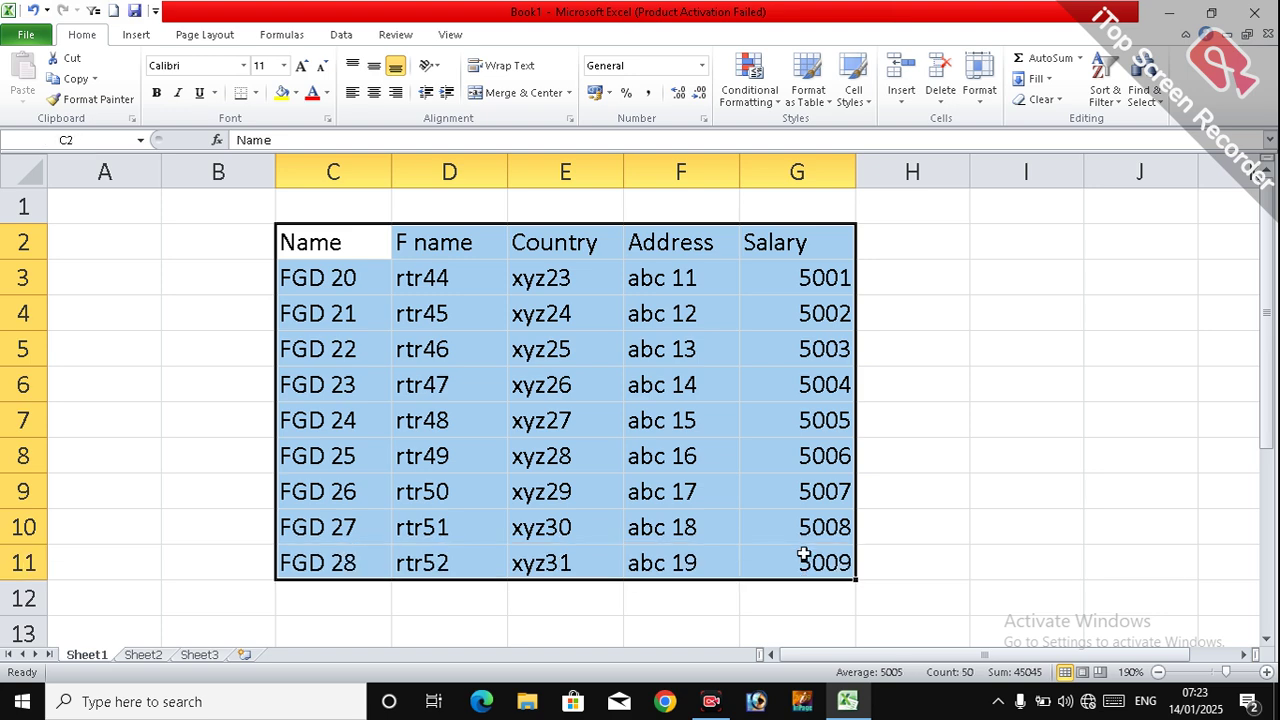
{"action": "left_click", "coordinate": [255, 92]}
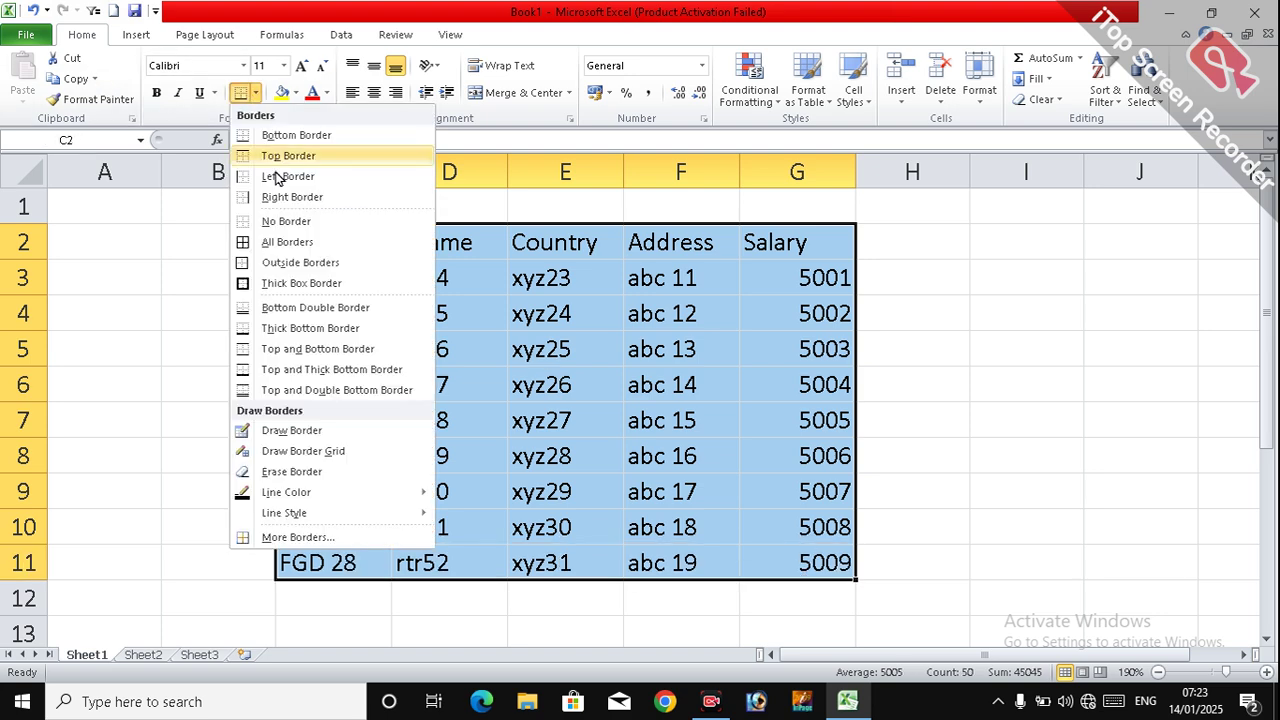
{"action": "left_click", "coordinate": [287, 242]}
{"action": "left_click", "coordinate": [680, 384]}
{"action": "left_click", "coordinate": [668, 491]}
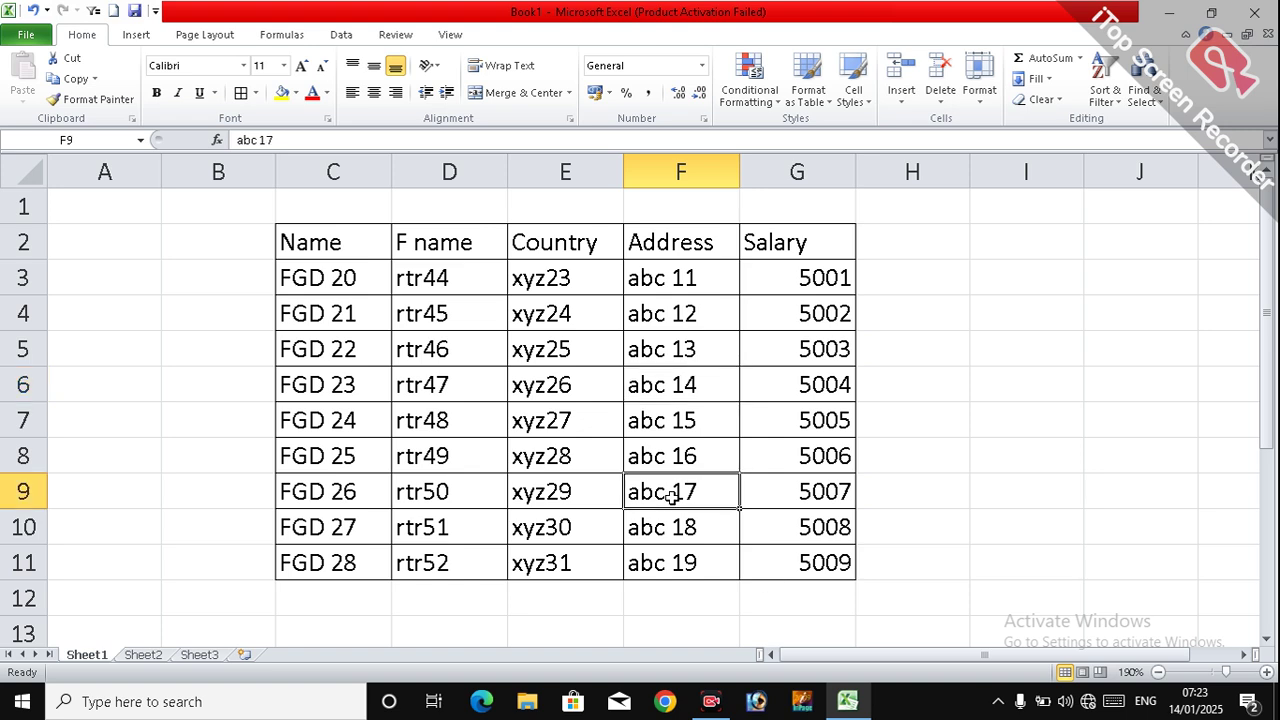
Select the range C2:G11 and examine the table style gallery and the options offered for its individual light styles.
{"action": "left_click", "coordinate": [322, 245]}
{"action": "left_click_drag", "start_coordinate": [324, 247], "coordinate": [794, 571]}
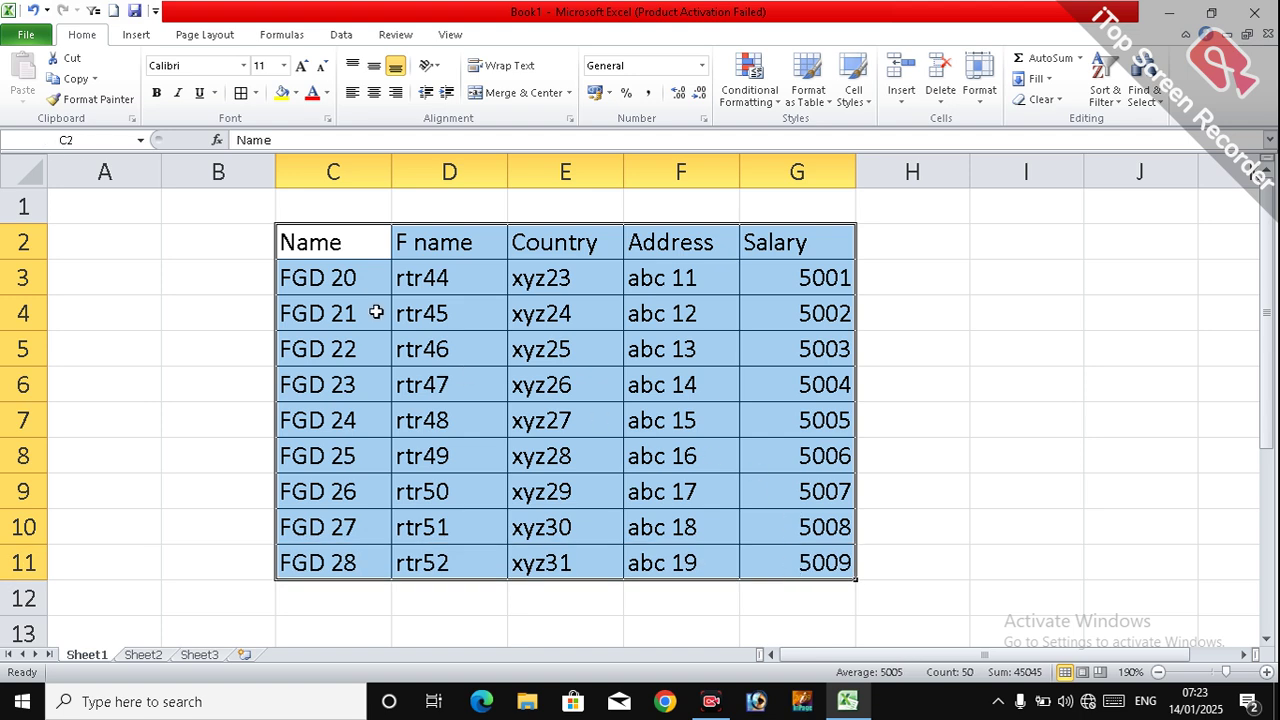
{"action": "left_click", "coordinate": [818, 108]}
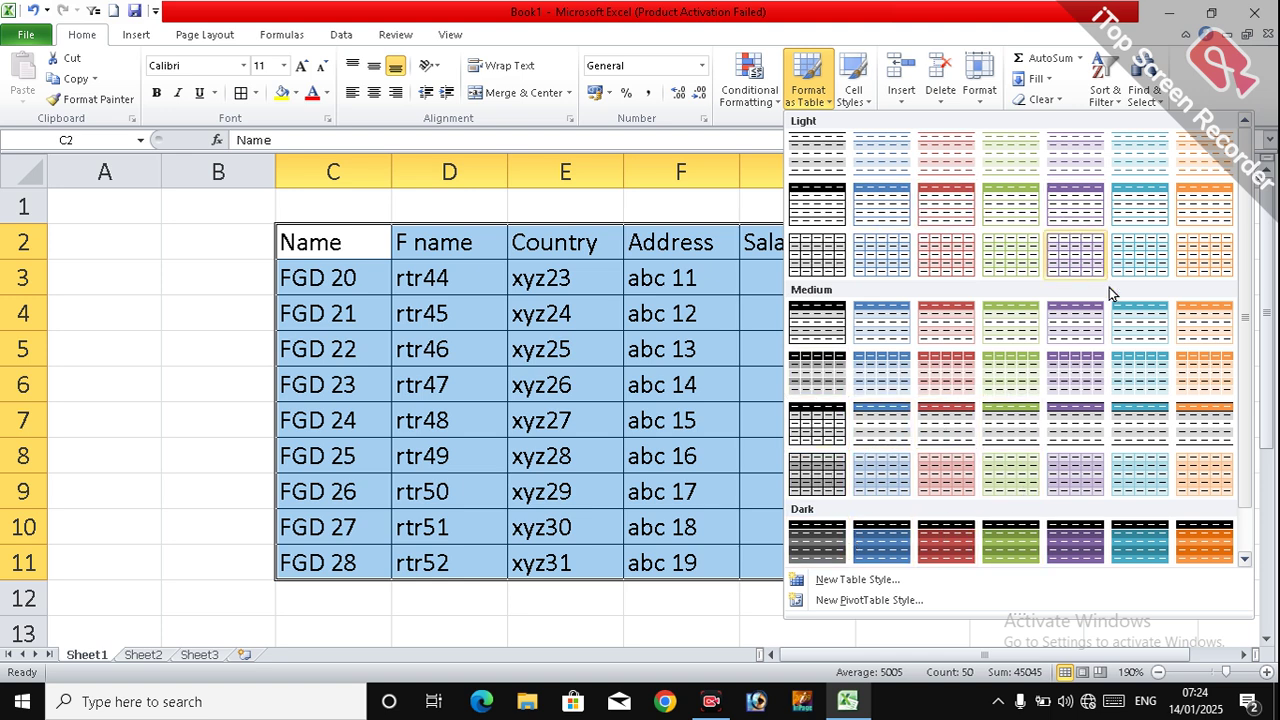
{"action": "right_click", "coordinate": [1020, 210]}
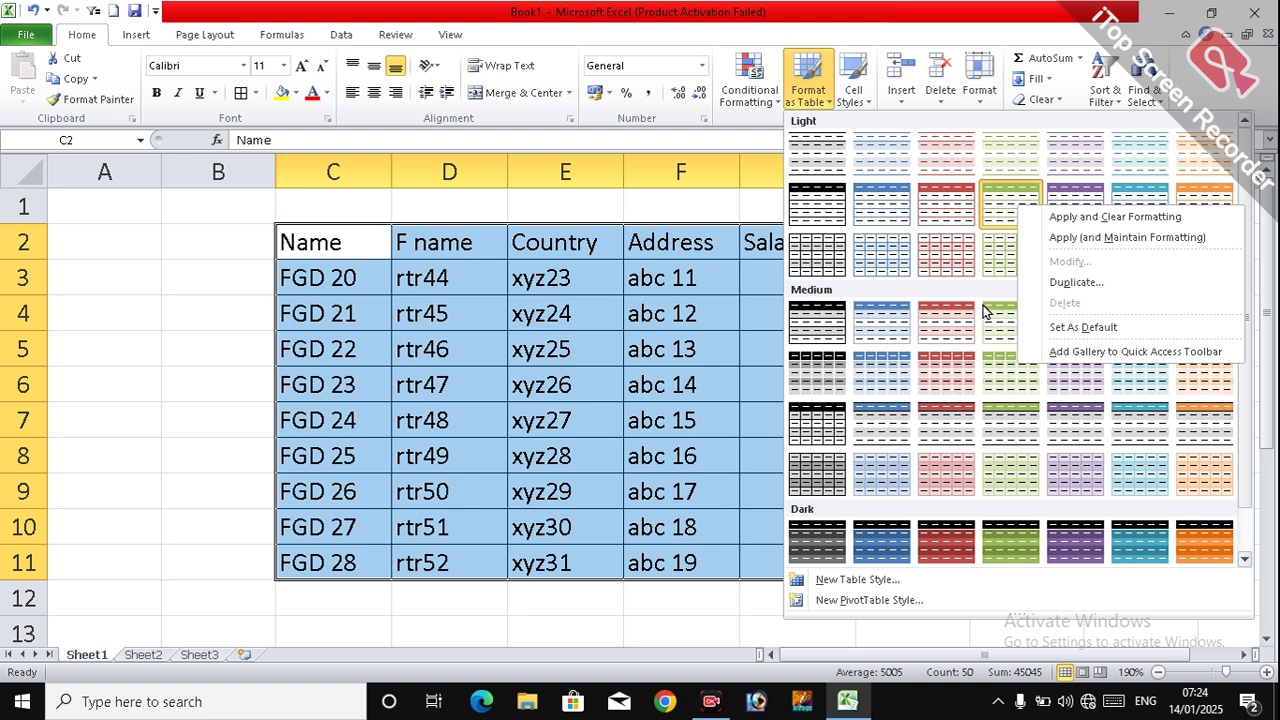
{"action": "key", "text": "Escape"}
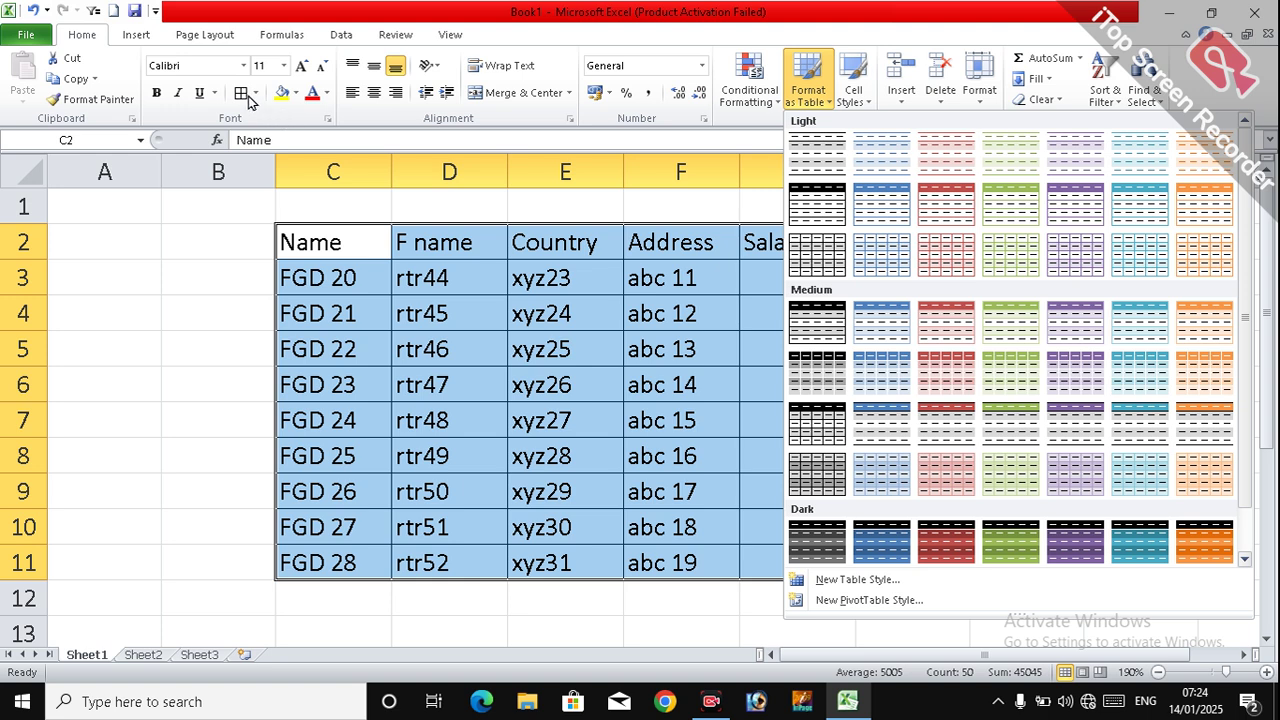
{"action": "right_click", "coordinate": [930, 220]}
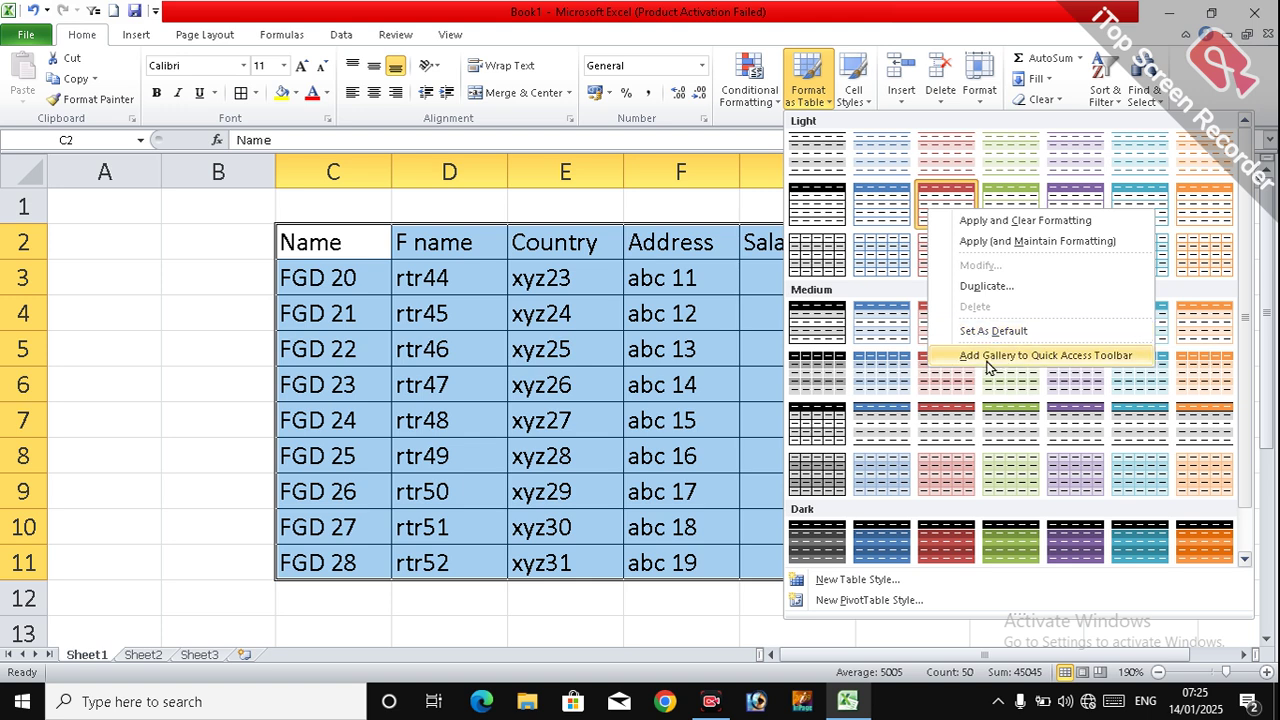
{"action": "left_click", "coordinate": [134, 35]}
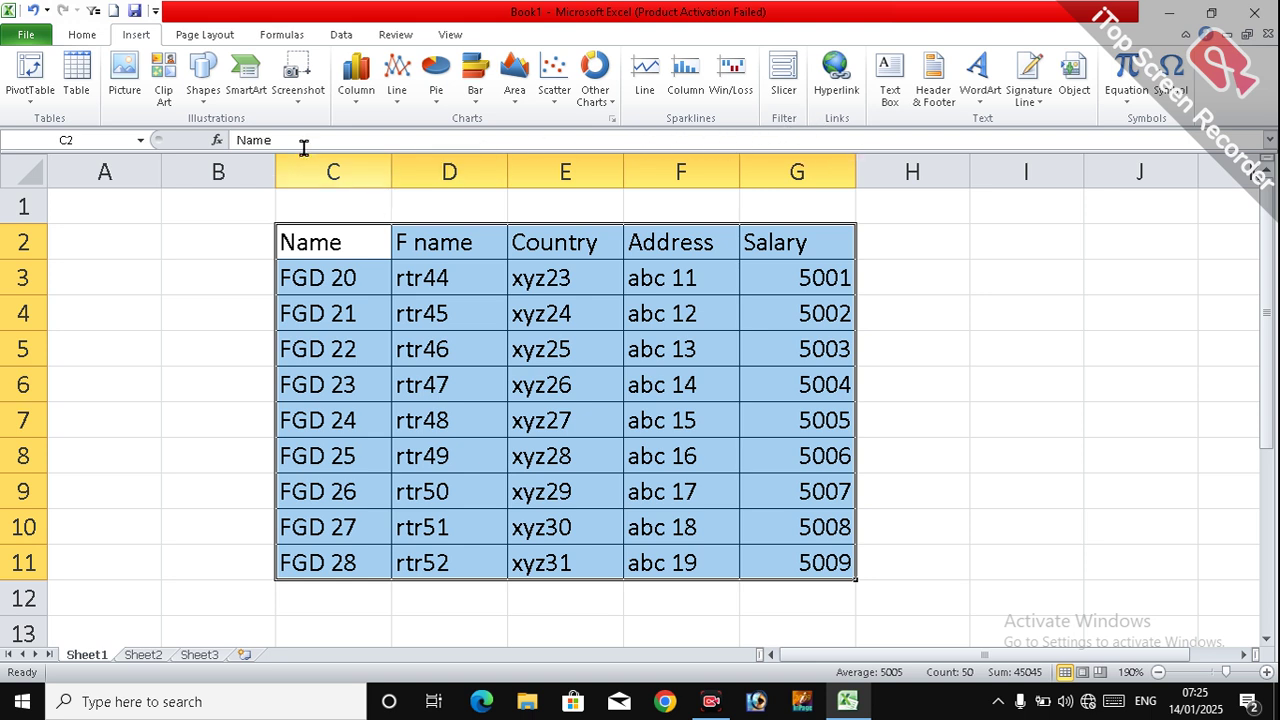
{"action": "left_click", "coordinate": [92, 35]}
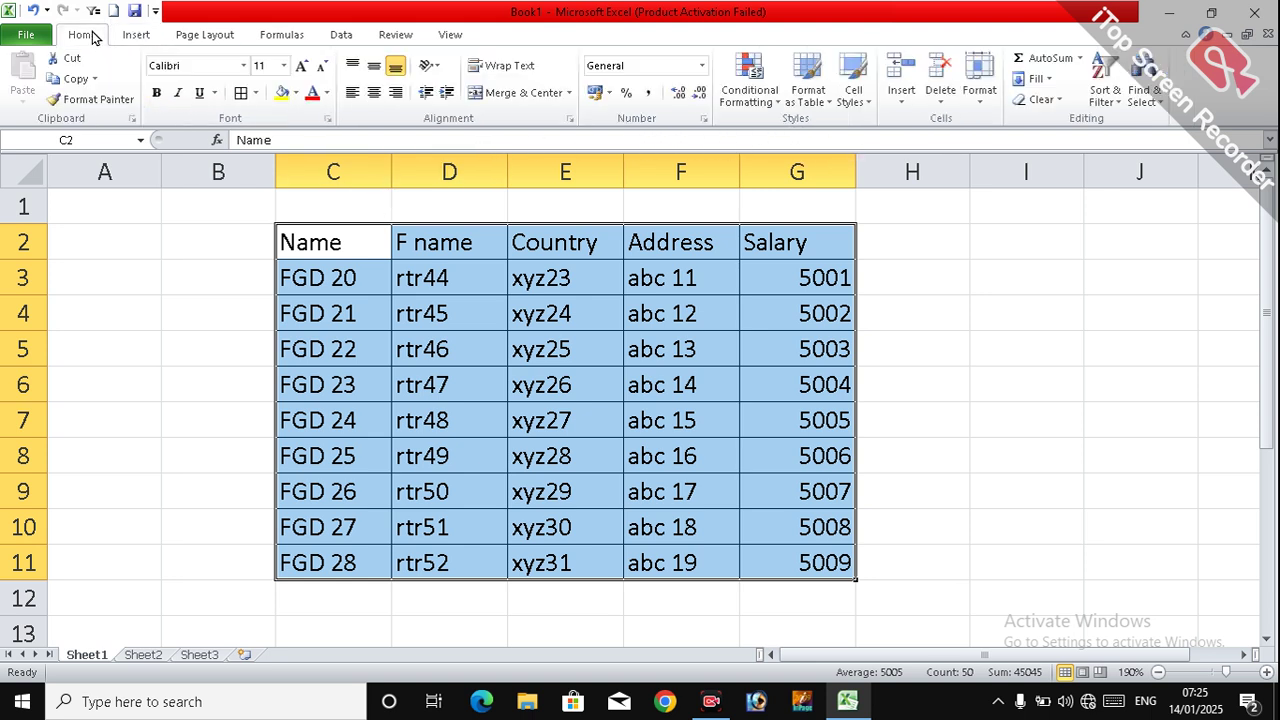
View the settings for creating a new table style and a new PivotTable style, cancelling both.
{"action": "left_click", "coordinate": [824, 106]}
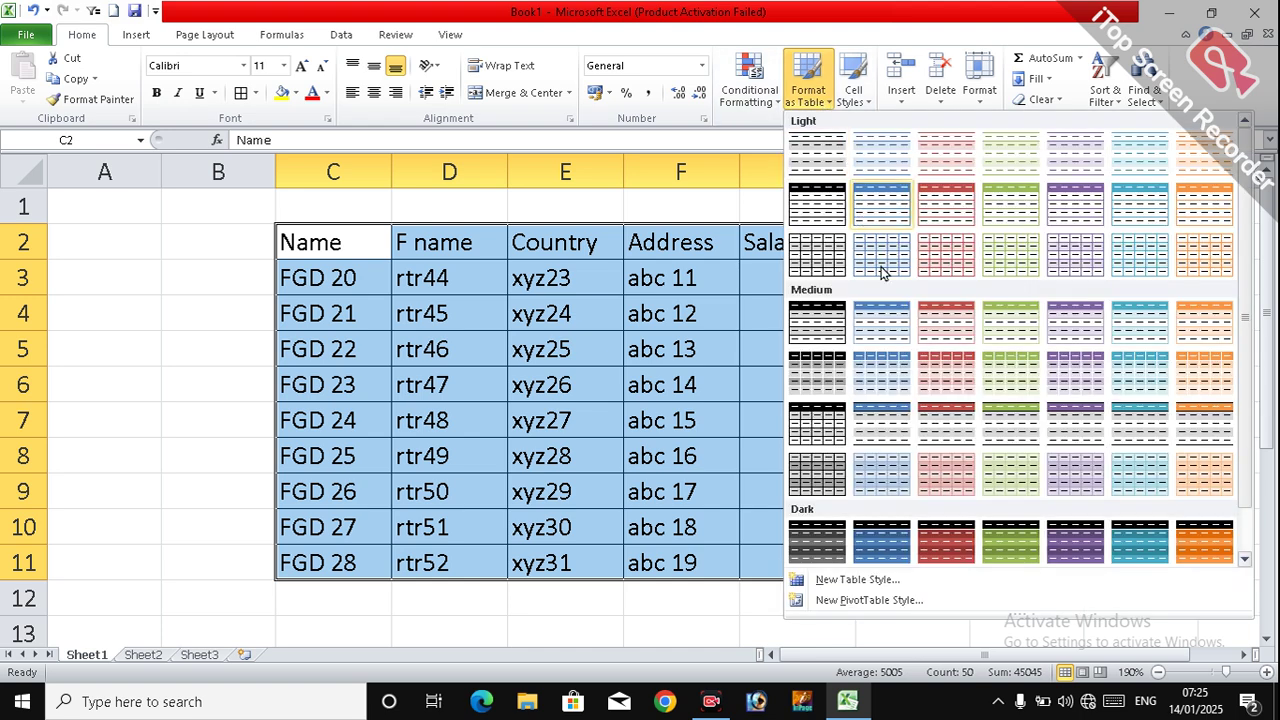
{"action": "left_click", "coordinate": [879, 586]}
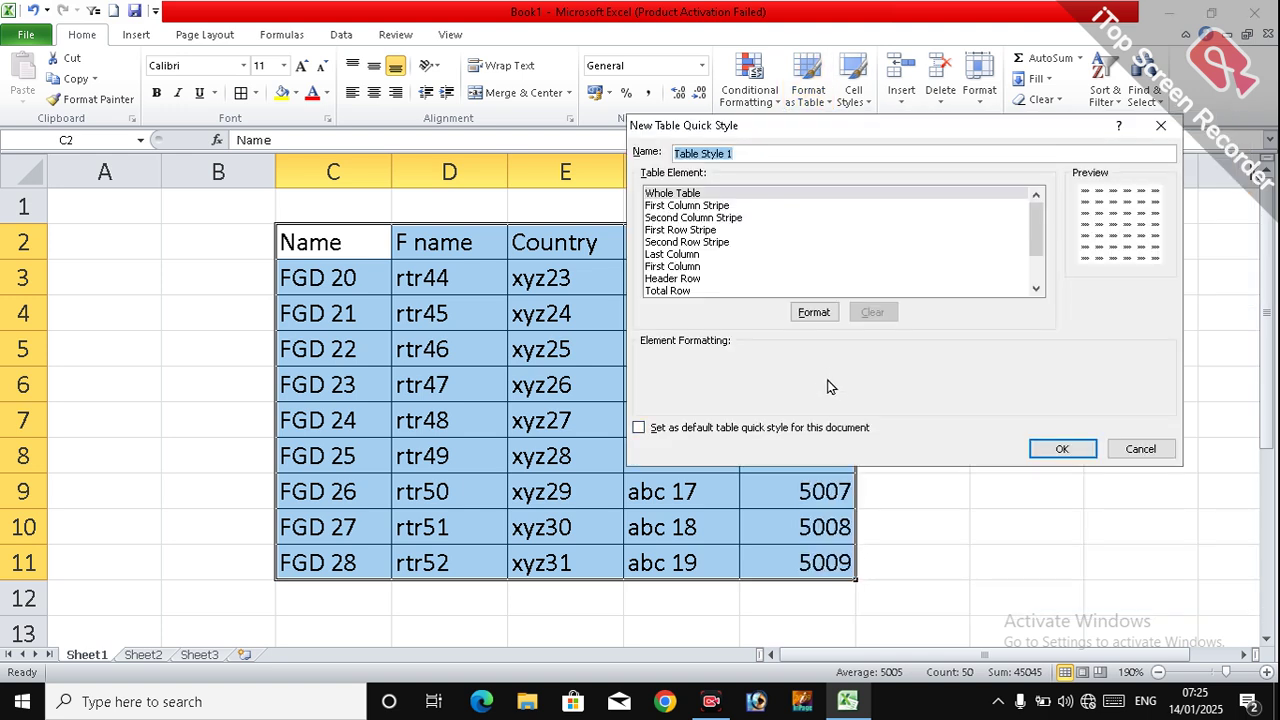
{"action": "left_click", "coordinate": [1143, 449]}
{"action": "left_click", "coordinate": [808, 98]}
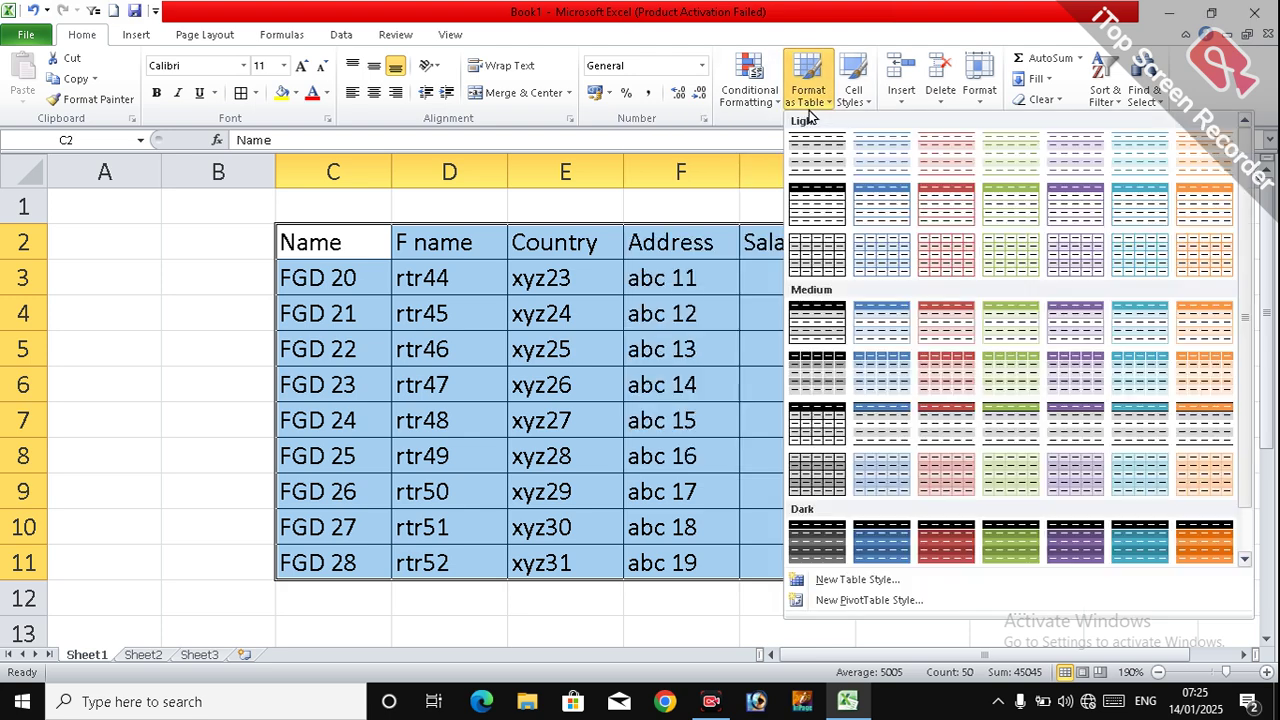
{"action": "left_click", "coordinate": [868, 600]}
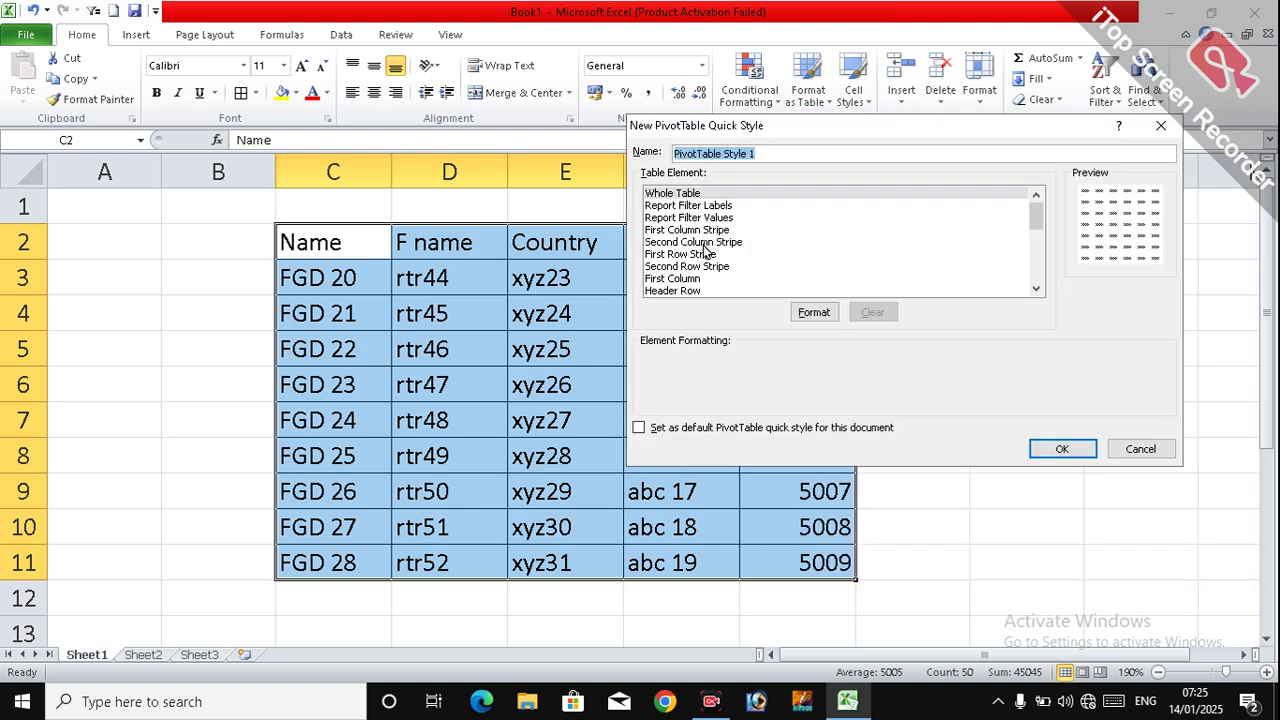
{"action": "left_click", "coordinate": [1148, 450]}
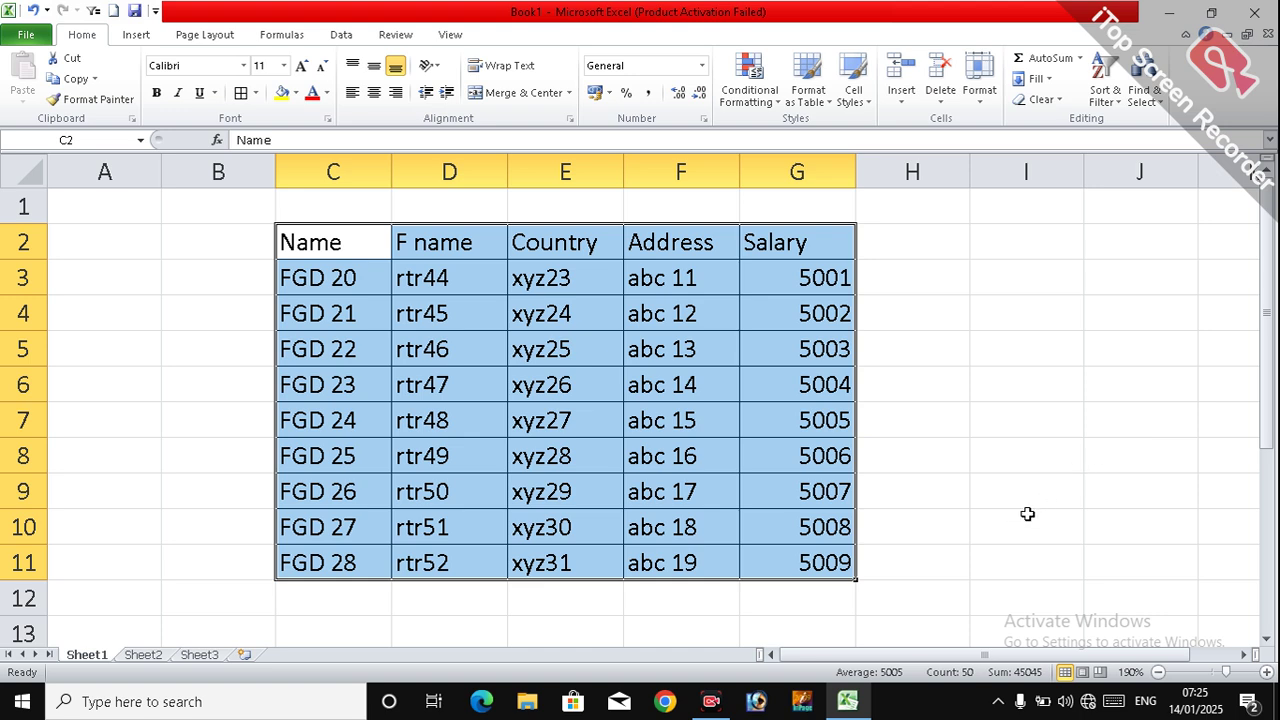
{"action": "left_click", "coordinate": [136, 36]}
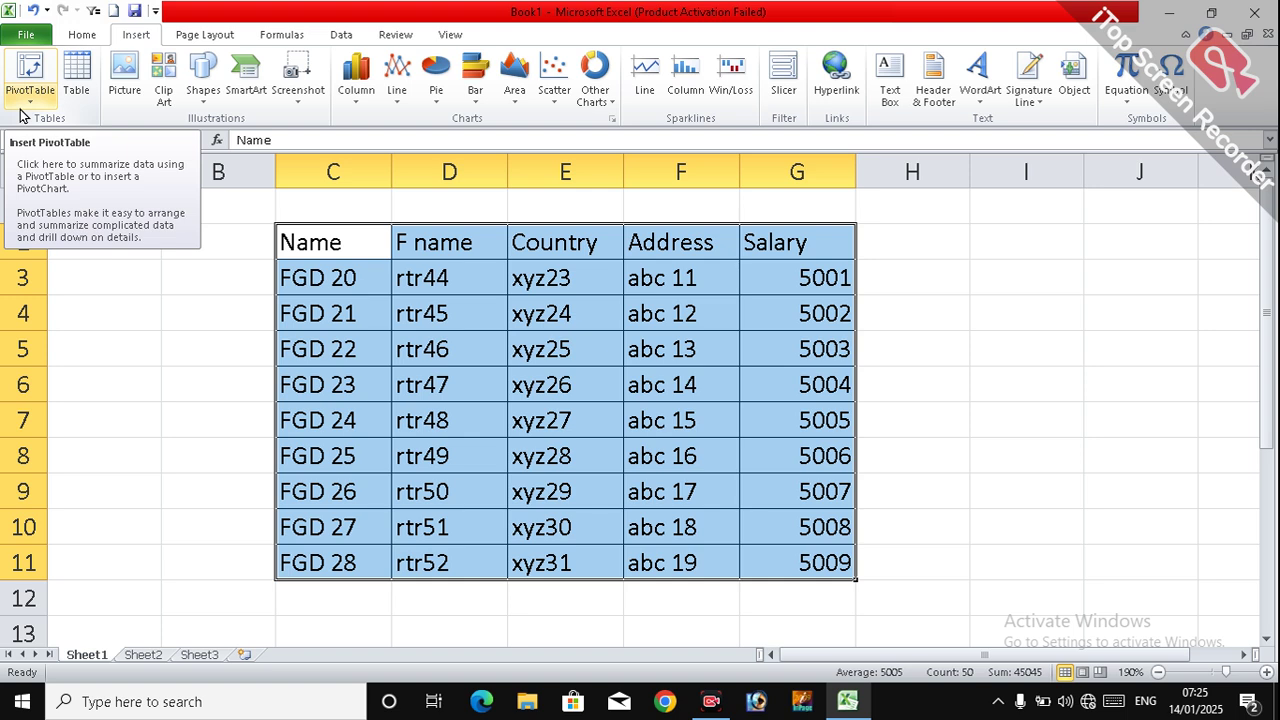
{"action": "left_click", "coordinate": [103, 338]}
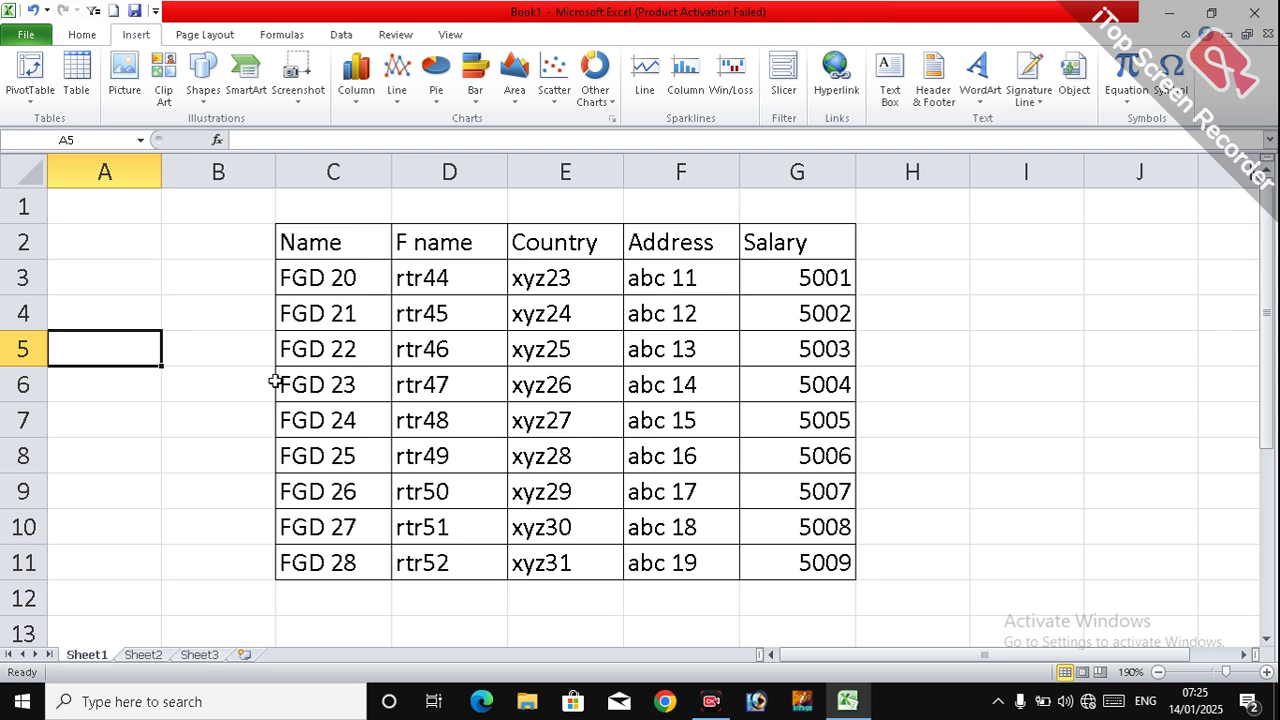
{"action": "left_click", "coordinate": [84, 35]}
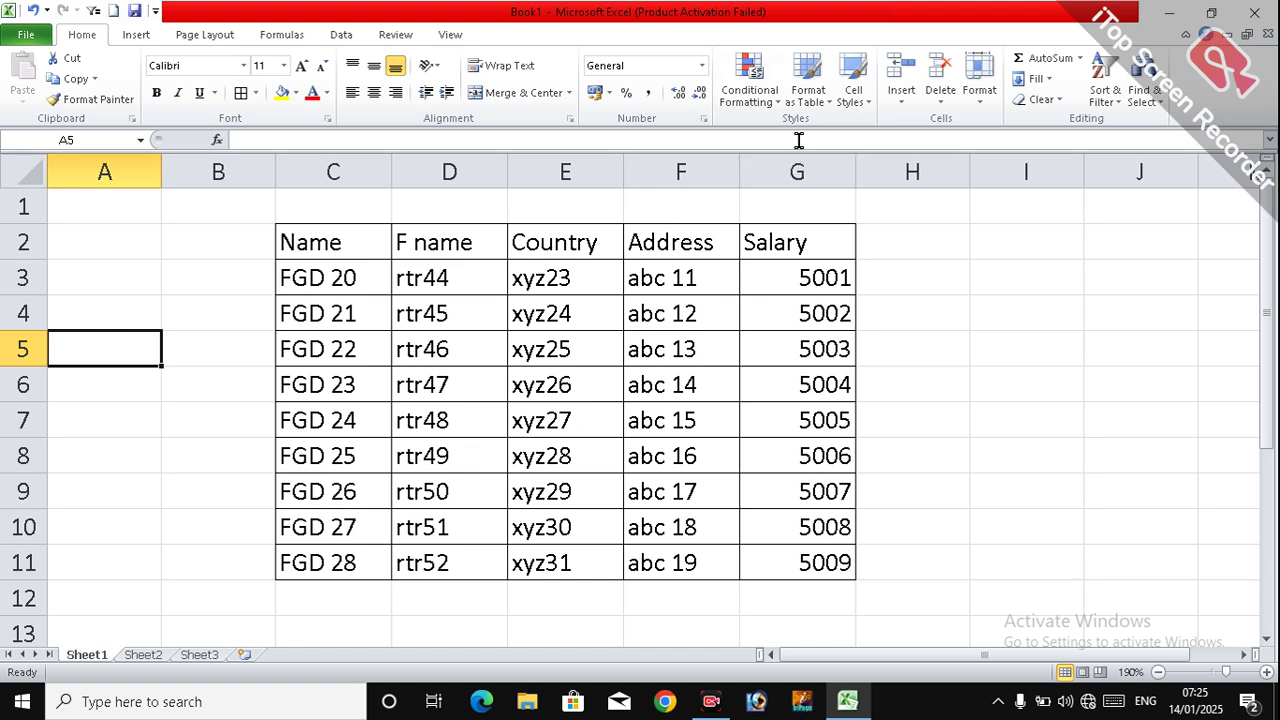
{"action": "left_click", "coordinate": [808, 80]}
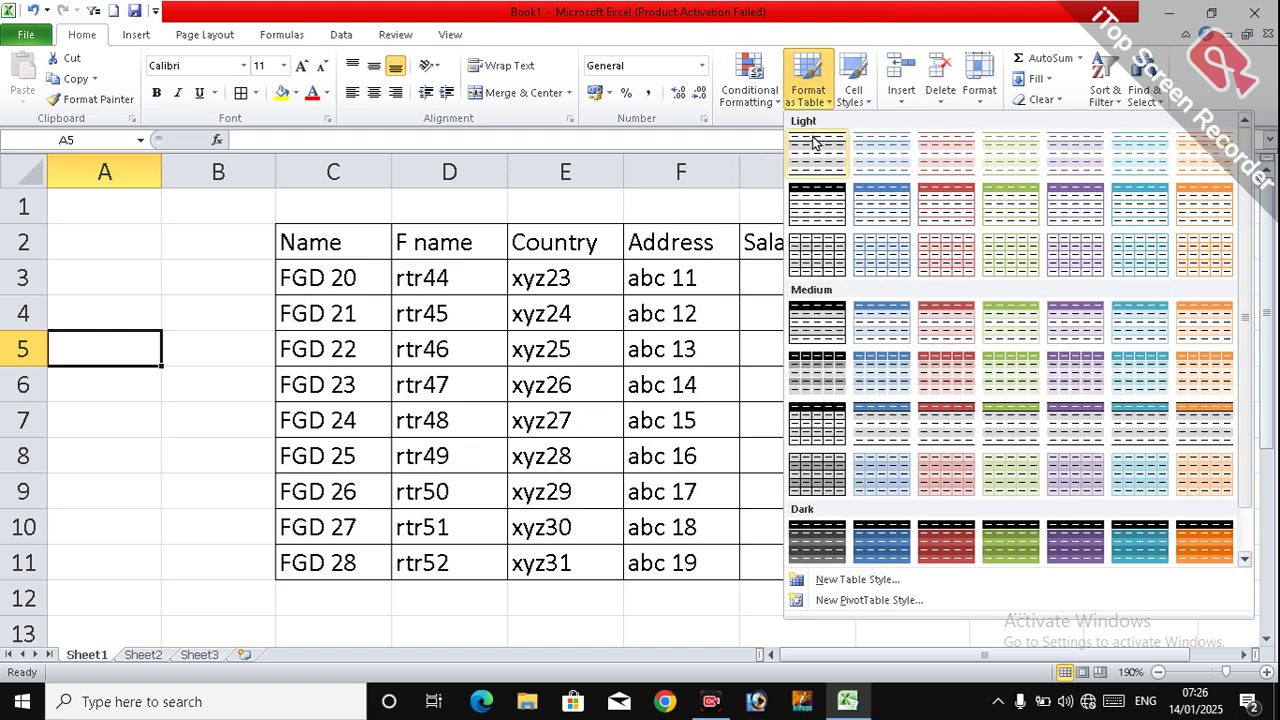
{"action": "left_click", "coordinate": [486, 354]}
{"action": "left_click_drag", "start_coordinate": [330, 232], "coordinate": [794, 586]}
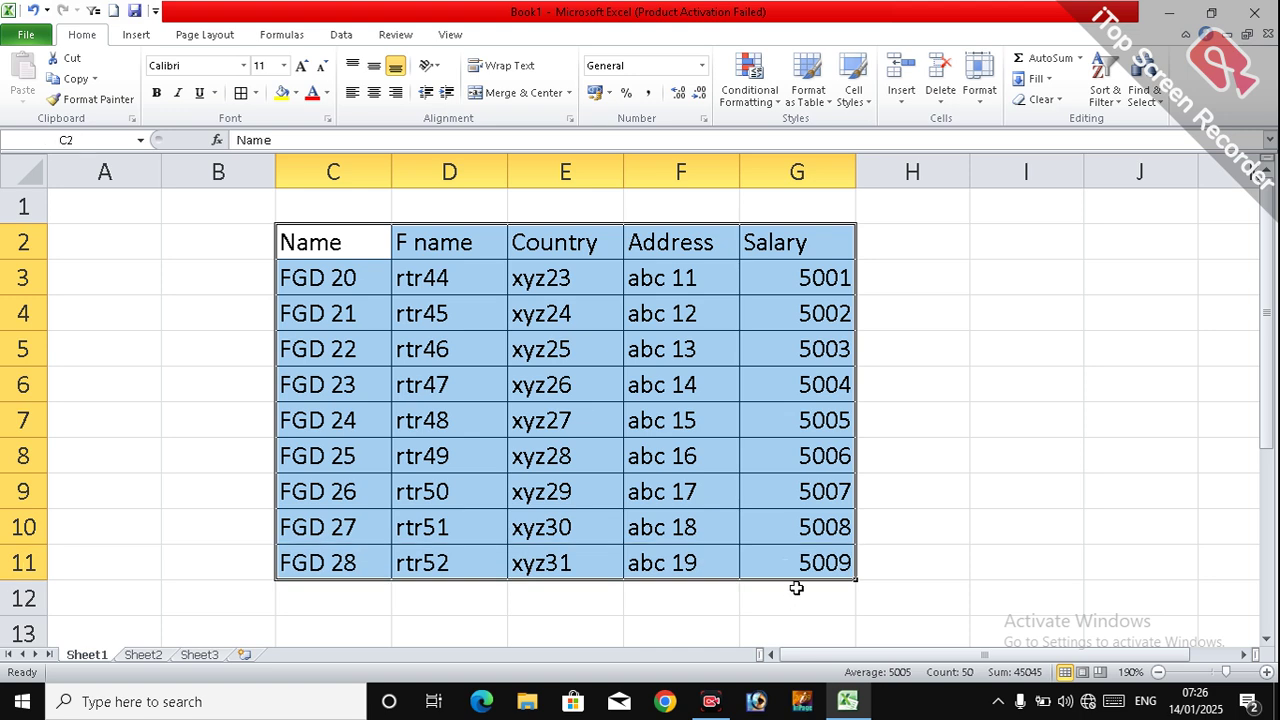
{"action": "left_click", "coordinate": [810, 100]}
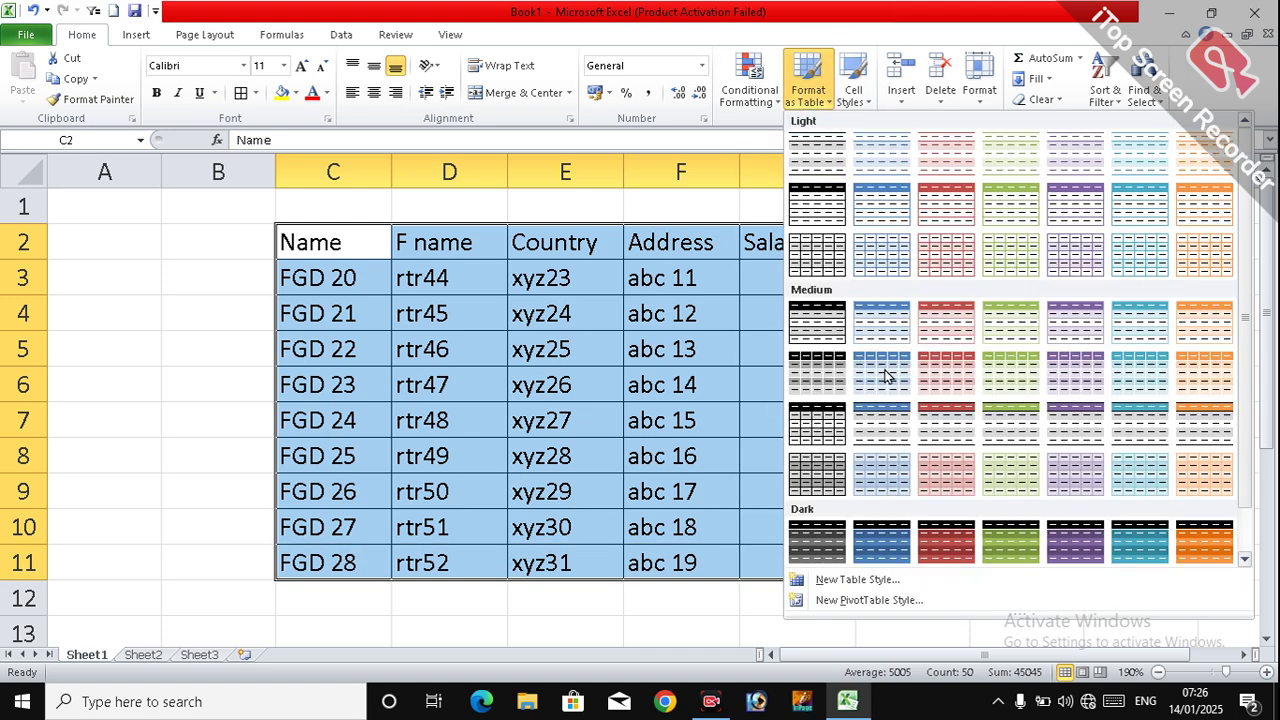
{"action": "left_click", "coordinate": [887, 580]}
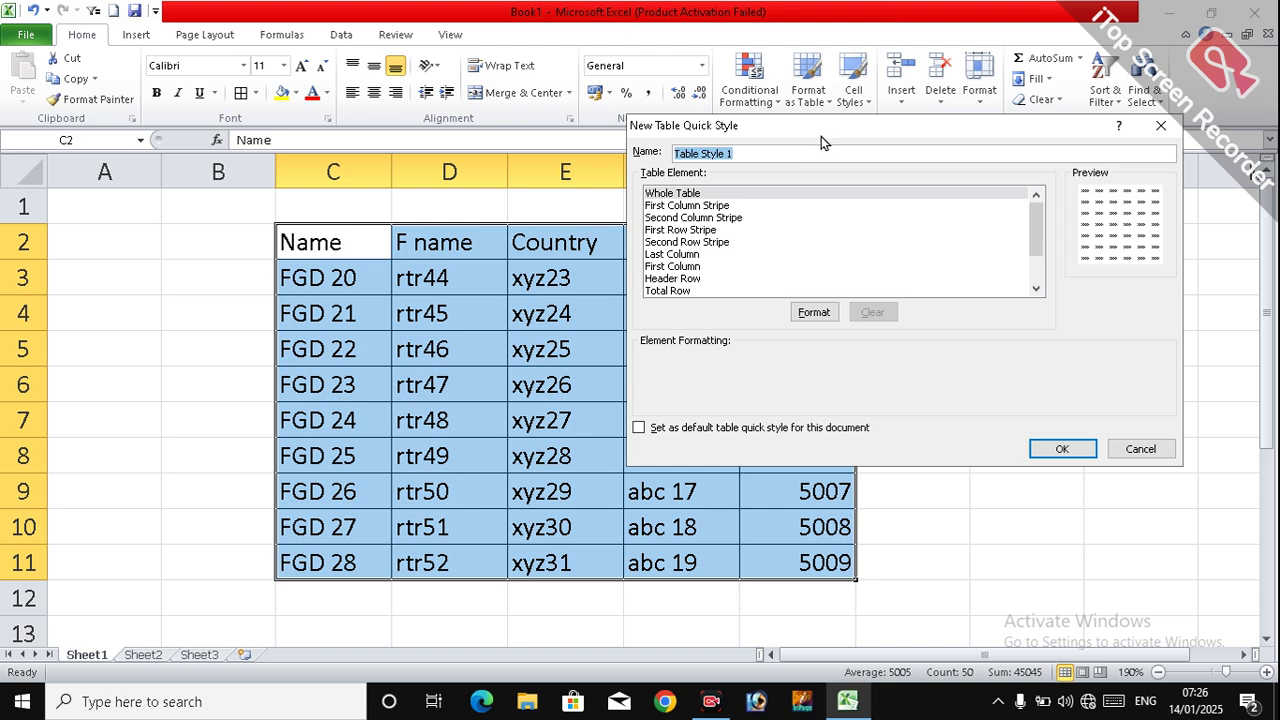
{"action": "left_click_drag", "start_coordinate": [821, 136], "coordinate": [970, 163]}
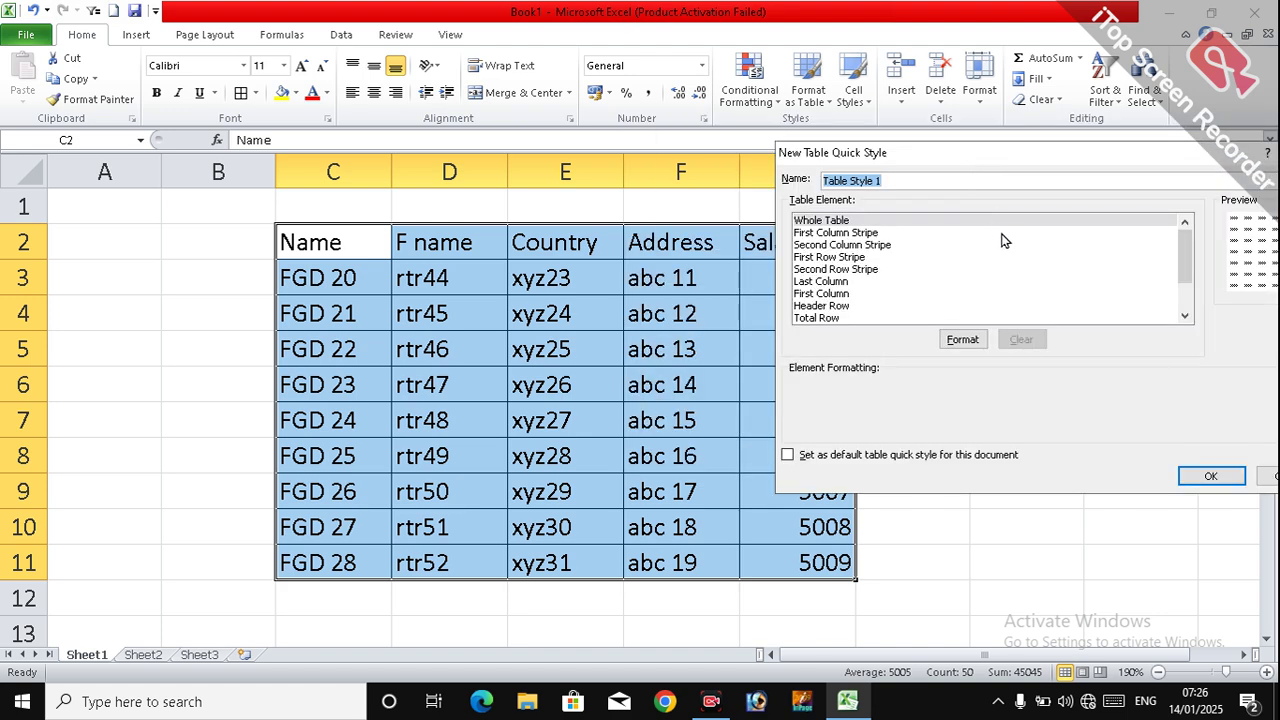
{"action": "left_click", "coordinate": [1266, 479]}
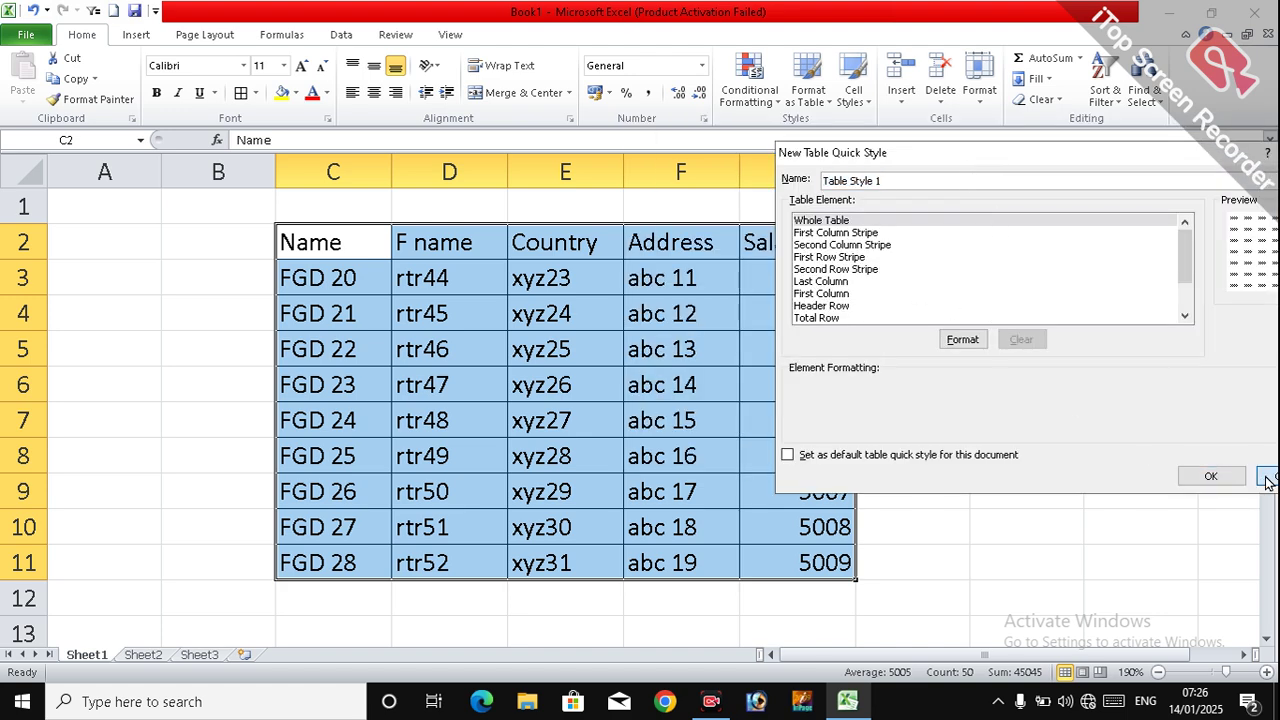
Try to create a new table style named "table 1" for the range C2:G11.
{"action": "left_click", "coordinate": [812, 95]}
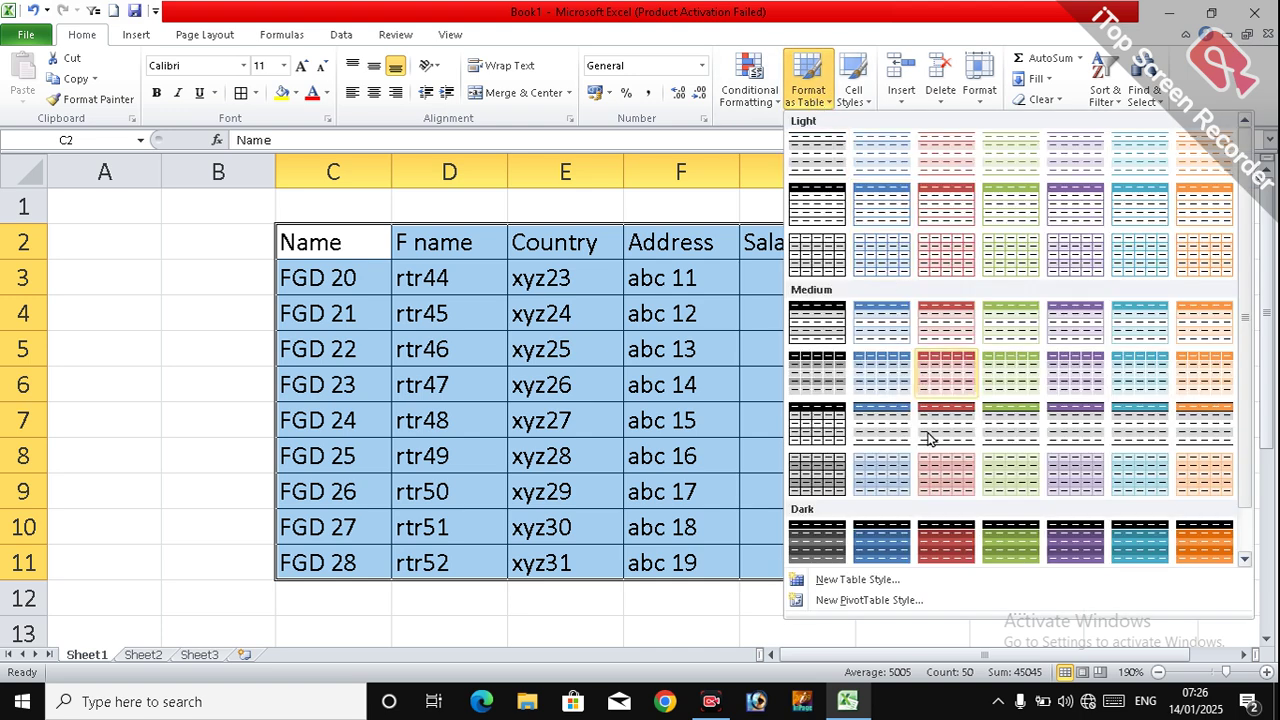
{"action": "left_click", "coordinate": [935, 588]}
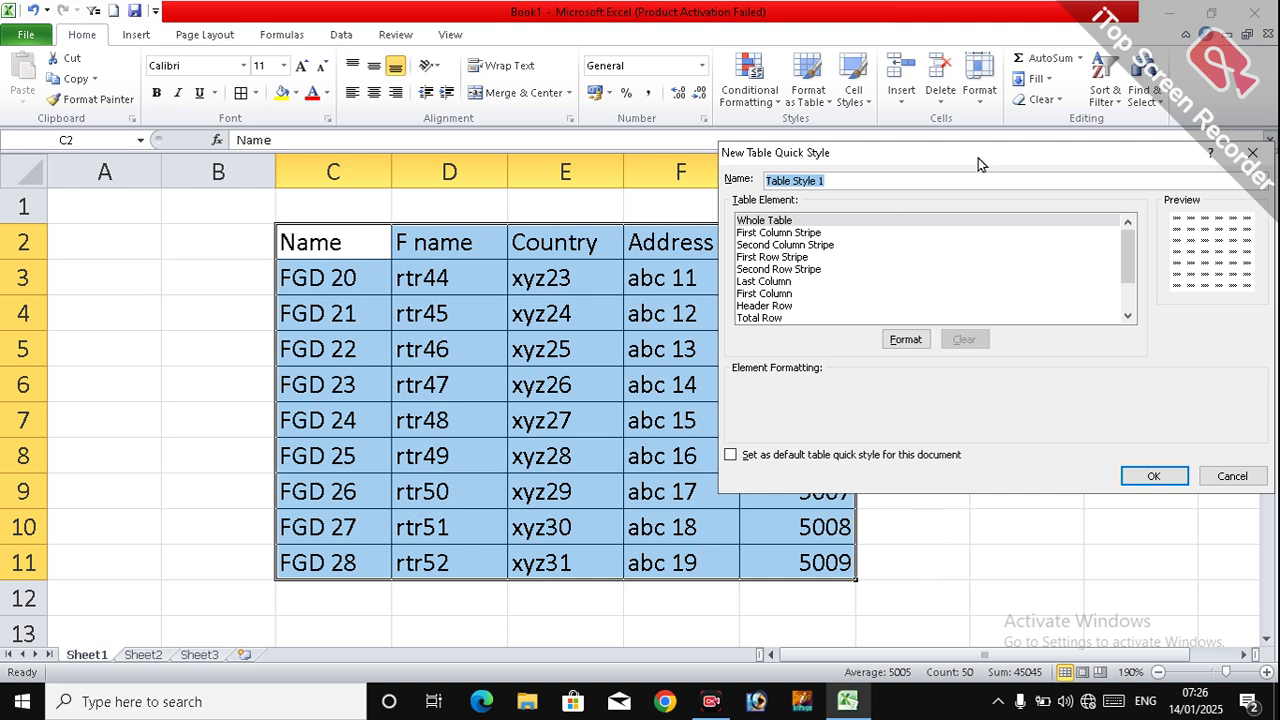
{"action": "left_click_drag", "start_coordinate": [937, 160], "coordinate": [893, 160]}
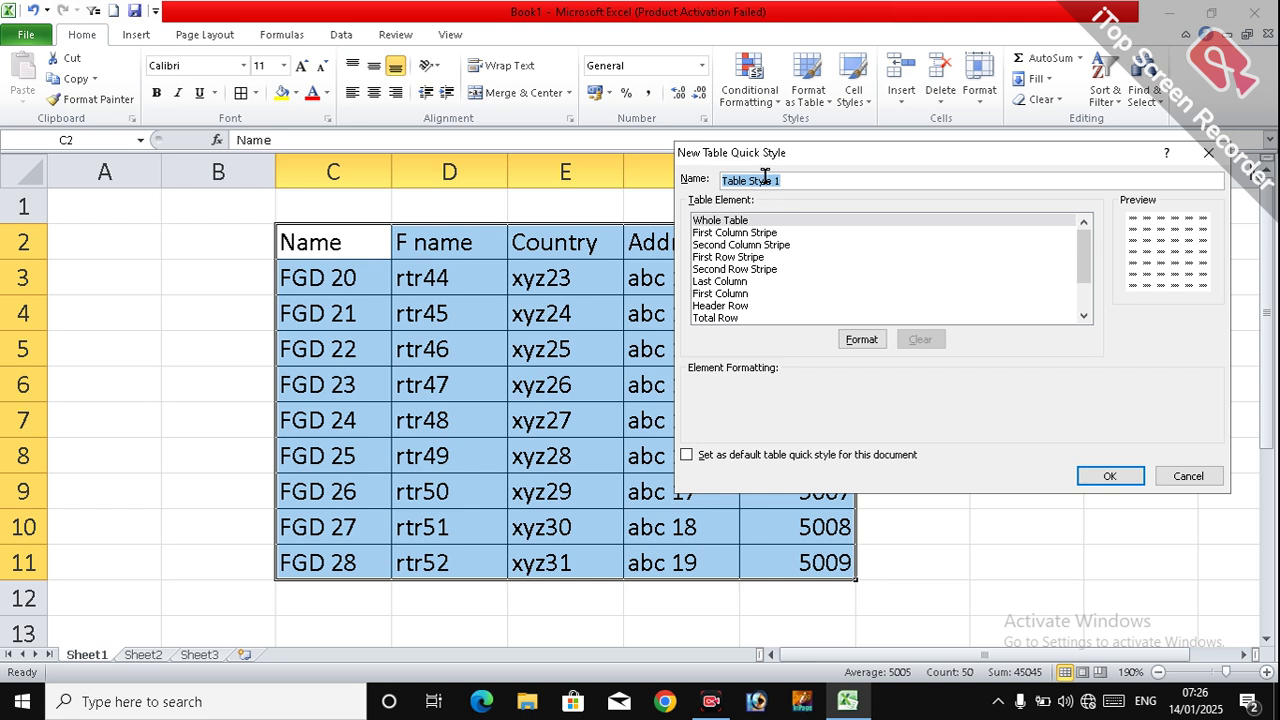
{"action": "type", "text": "ta"}
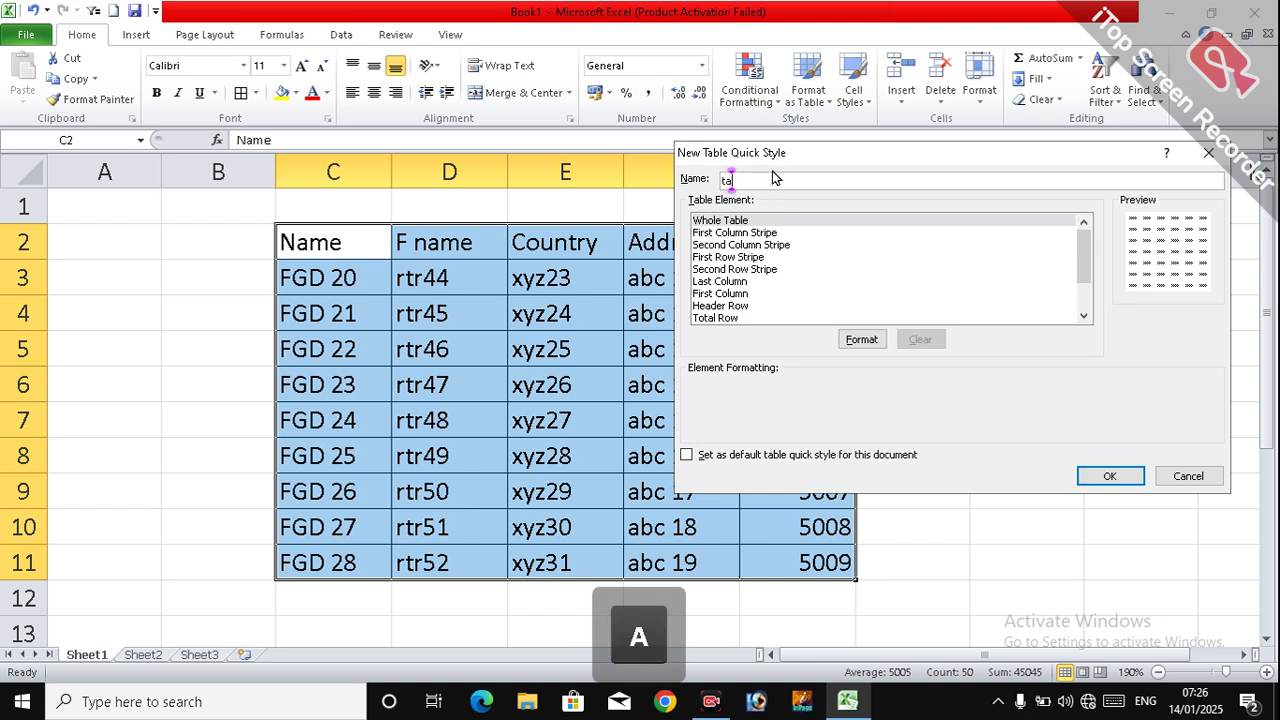
{"action": "type", "text": "ble 1"}
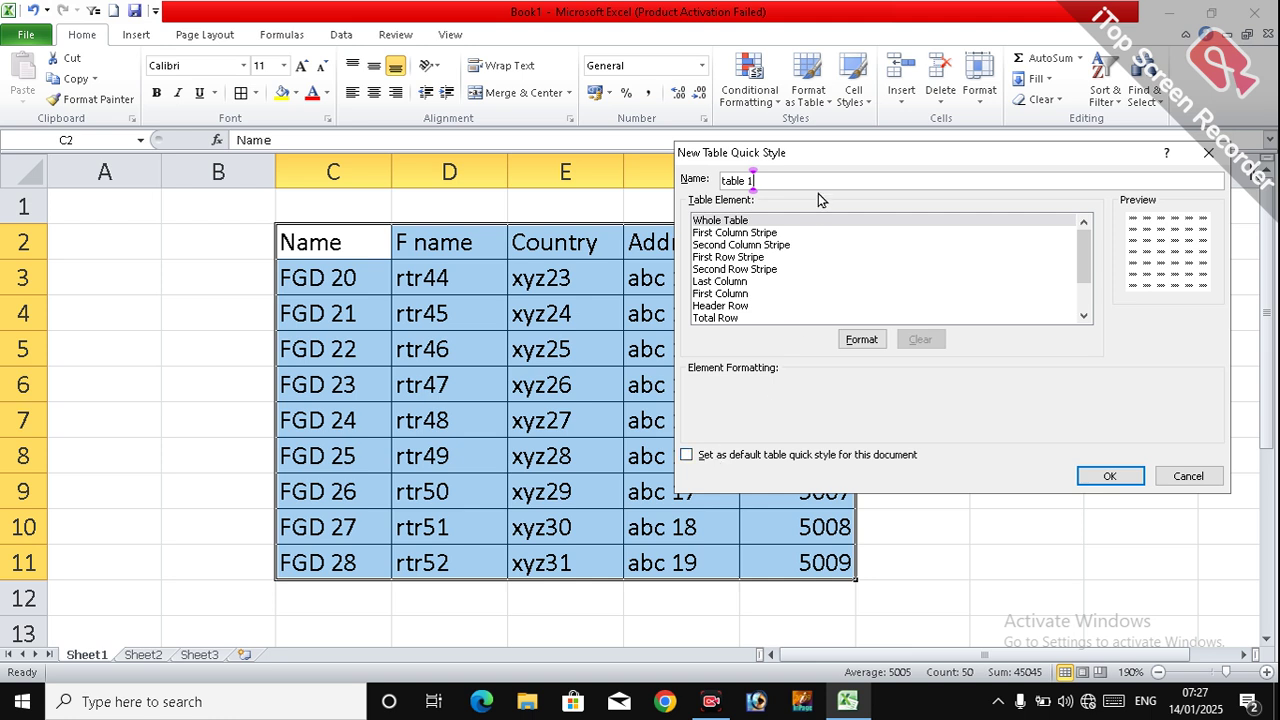
{"action": "left_click", "coordinate": [1160, 486]}
Start a new table style and set its Whole Table font to bold with a single underline in red.
{"action": "left_click", "coordinate": [808, 95]}
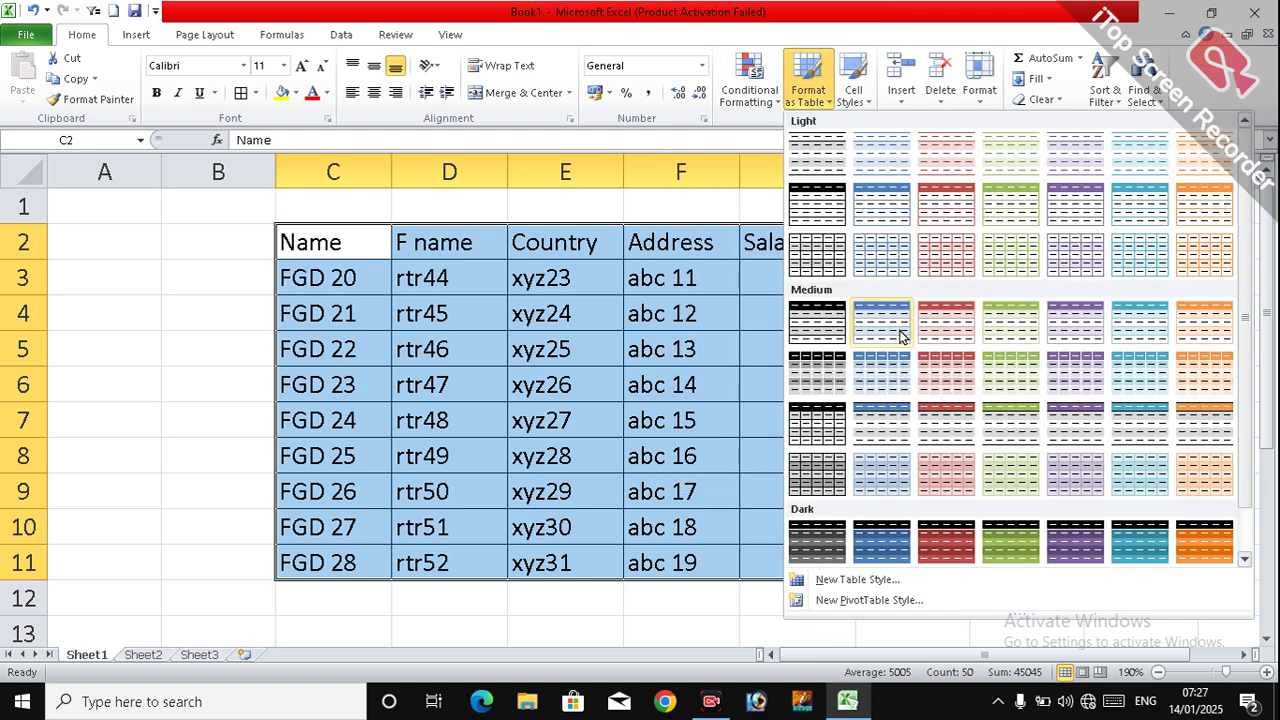
{"action": "left_click", "coordinate": [845, 582]}
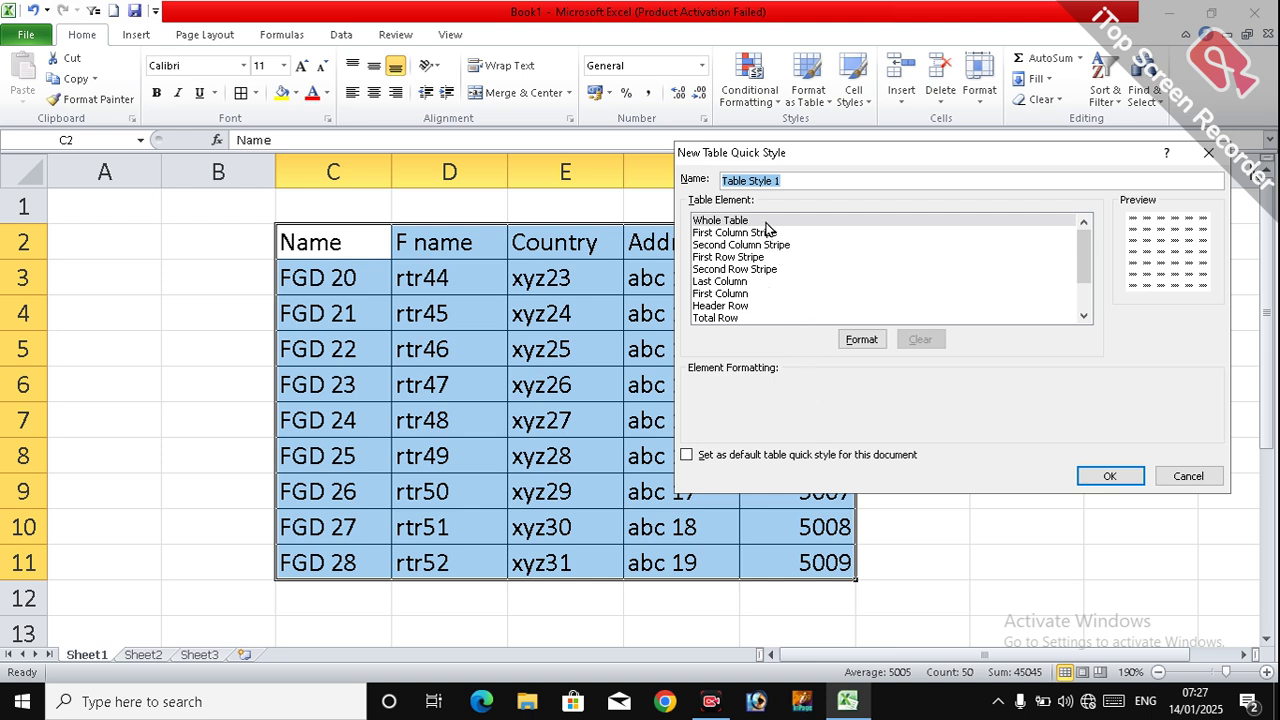
{"action": "left_click", "coordinate": [862, 340]}
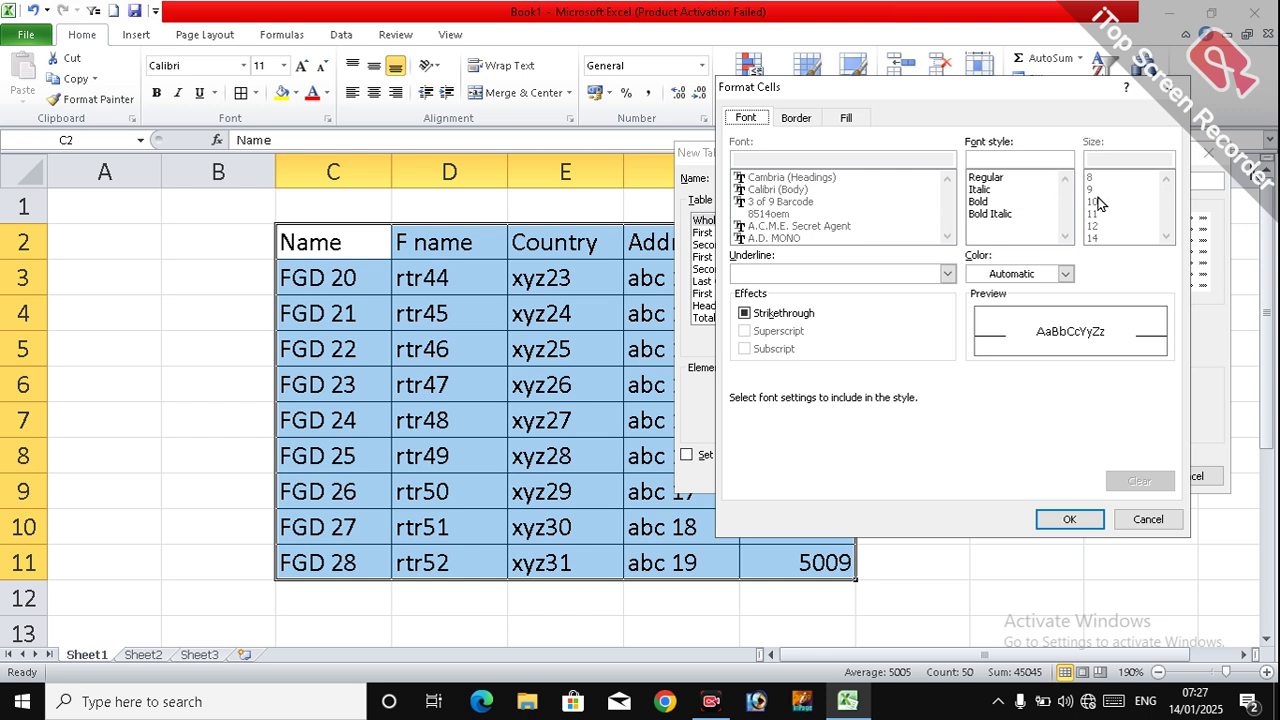
{"action": "left_click", "coordinate": [811, 121]}
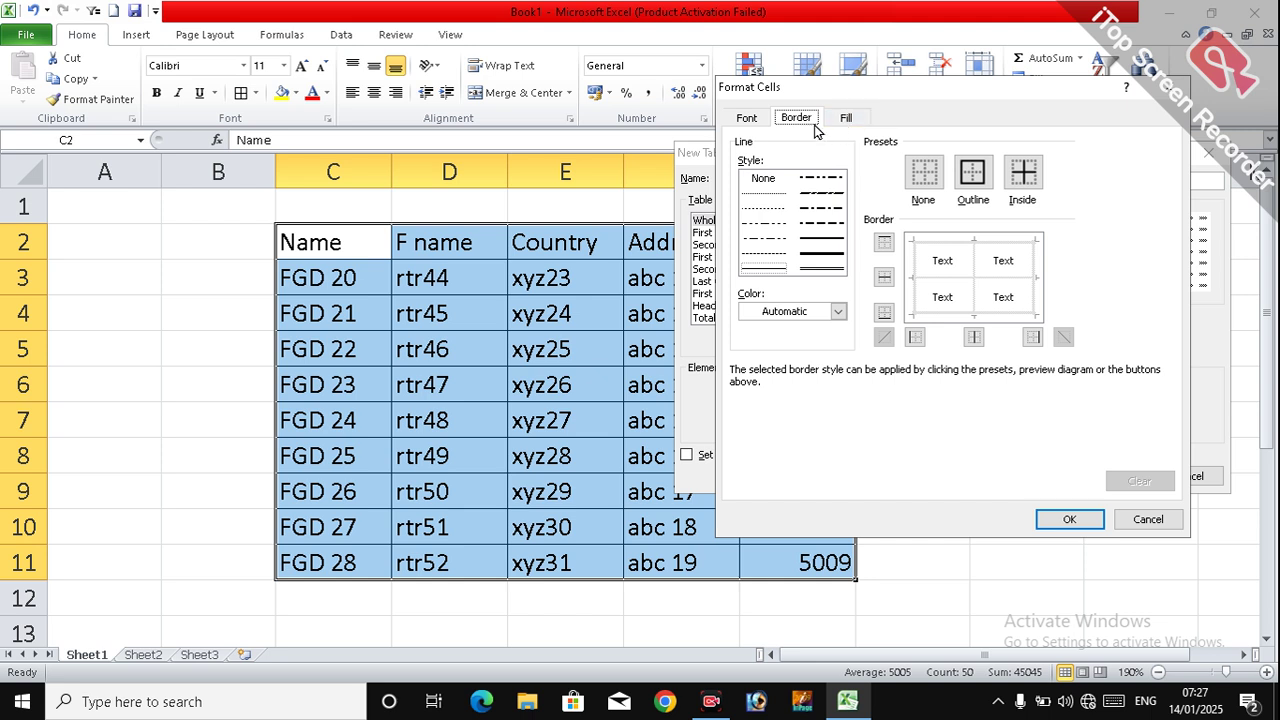
{"action": "left_click", "coordinate": [762, 125]}
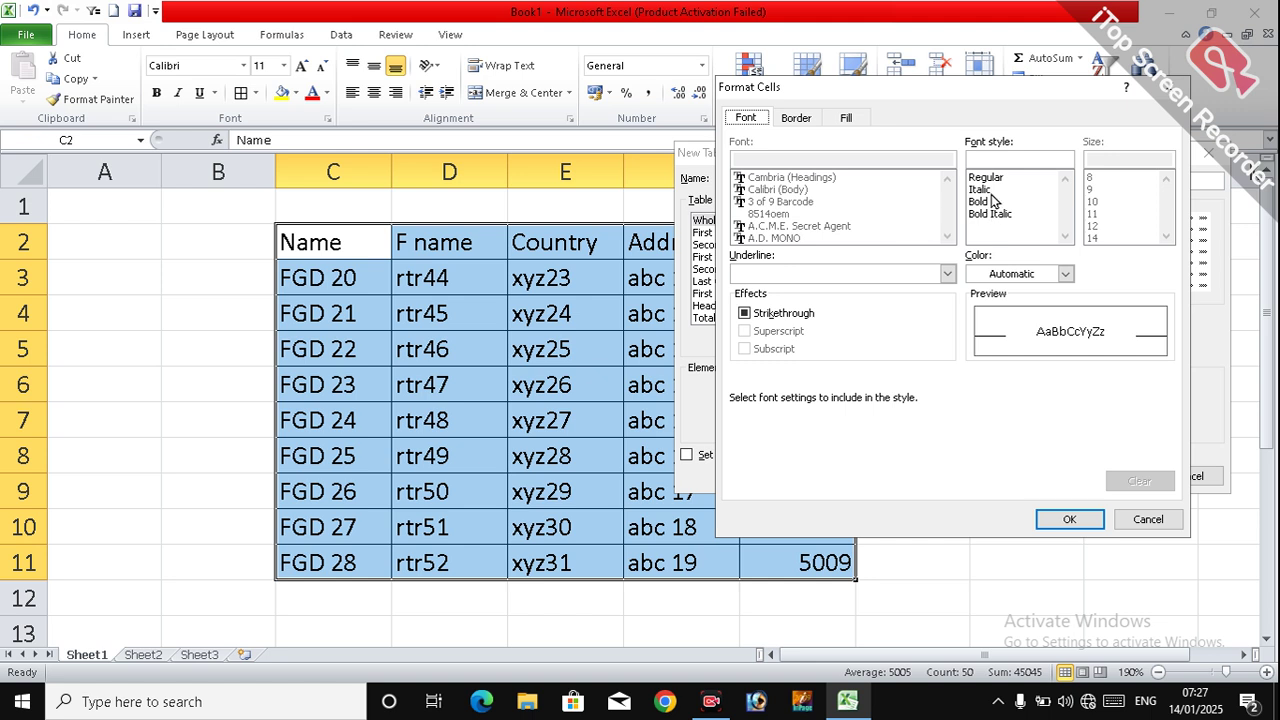
{"action": "left_click", "coordinate": [977, 213]}
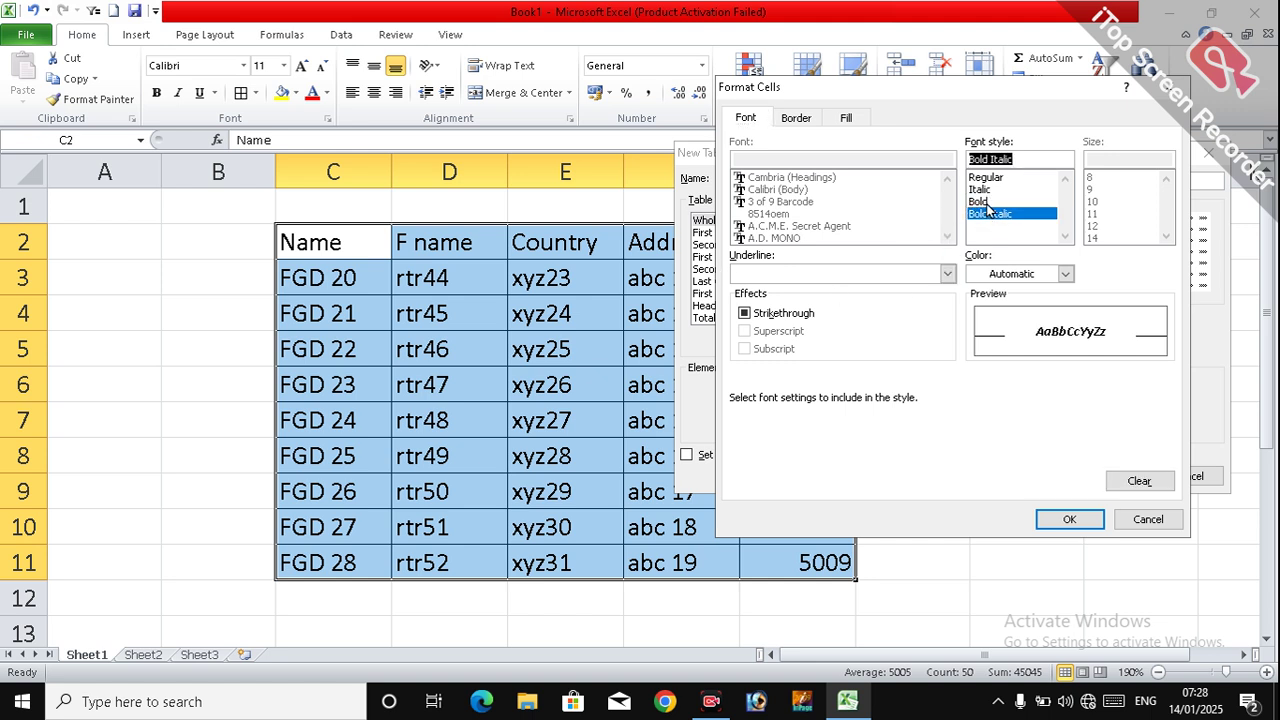
{"action": "left_click", "coordinate": [982, 203]}
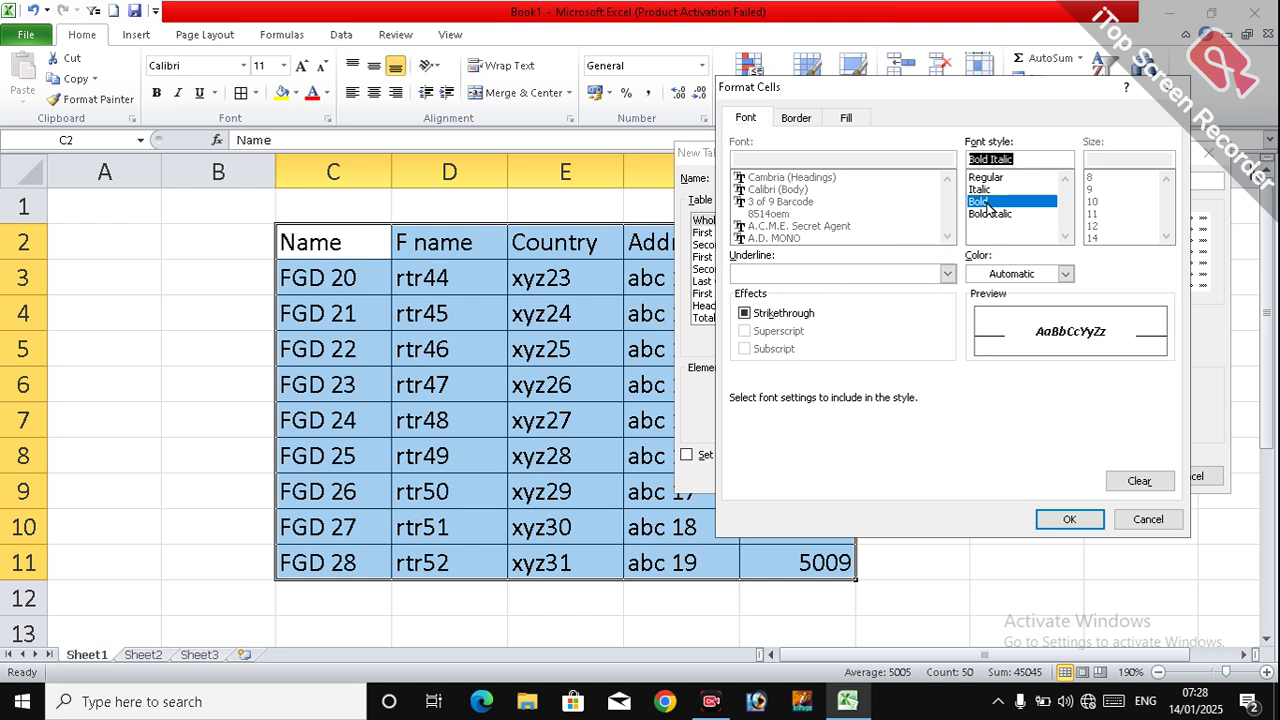
{"action": "left_click", "coordinate": [947, 273]}
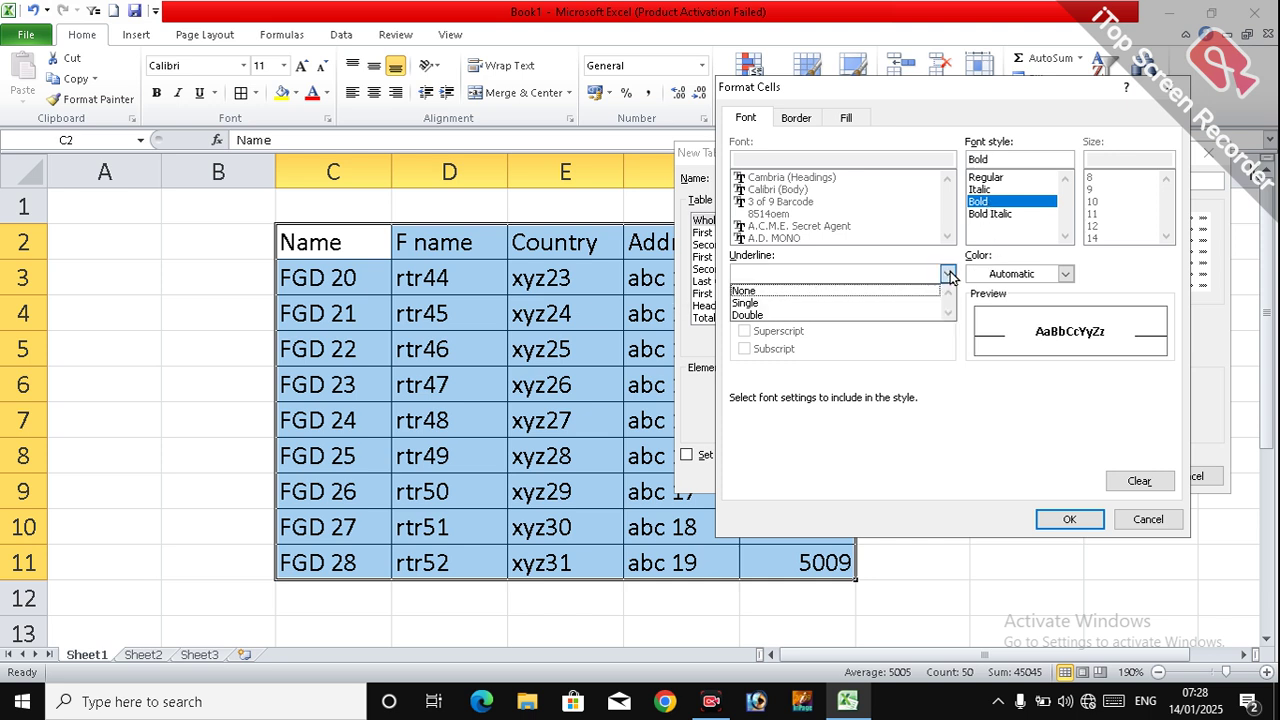
{"action": "left_click", "coordinate": [903, 309]}
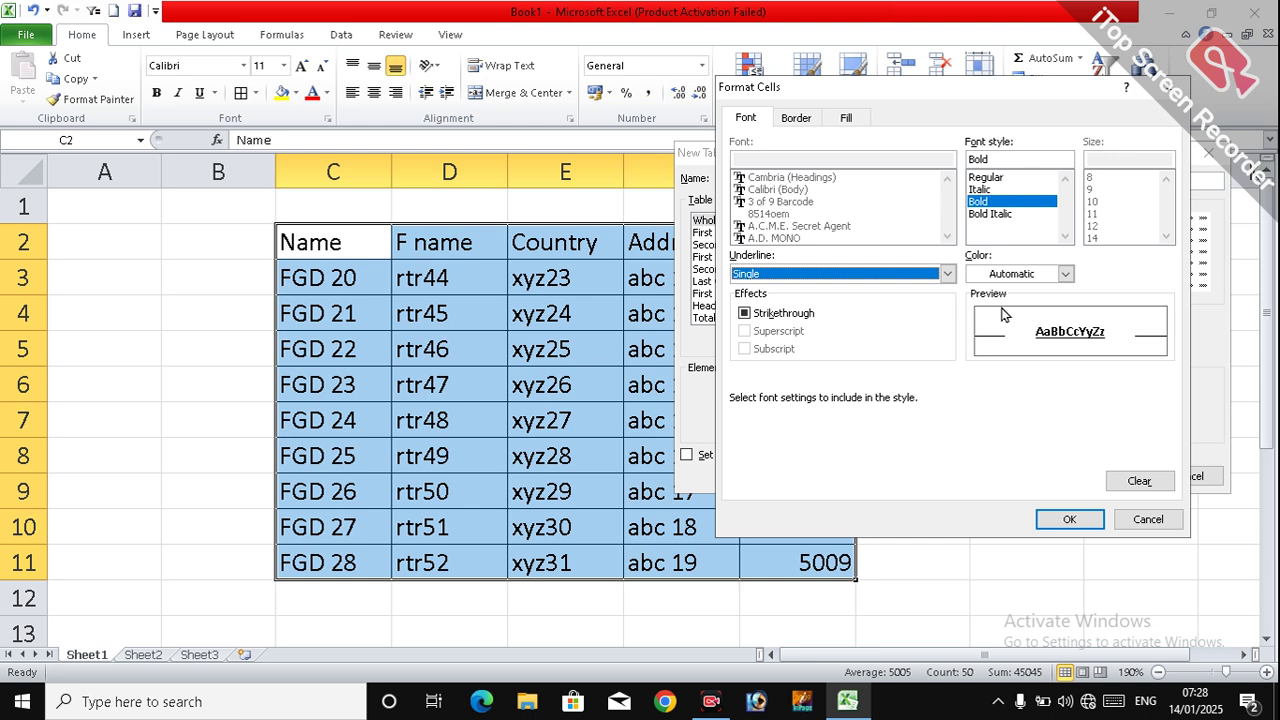
{"action": "left_click", "coordinate": [1065, 274]}
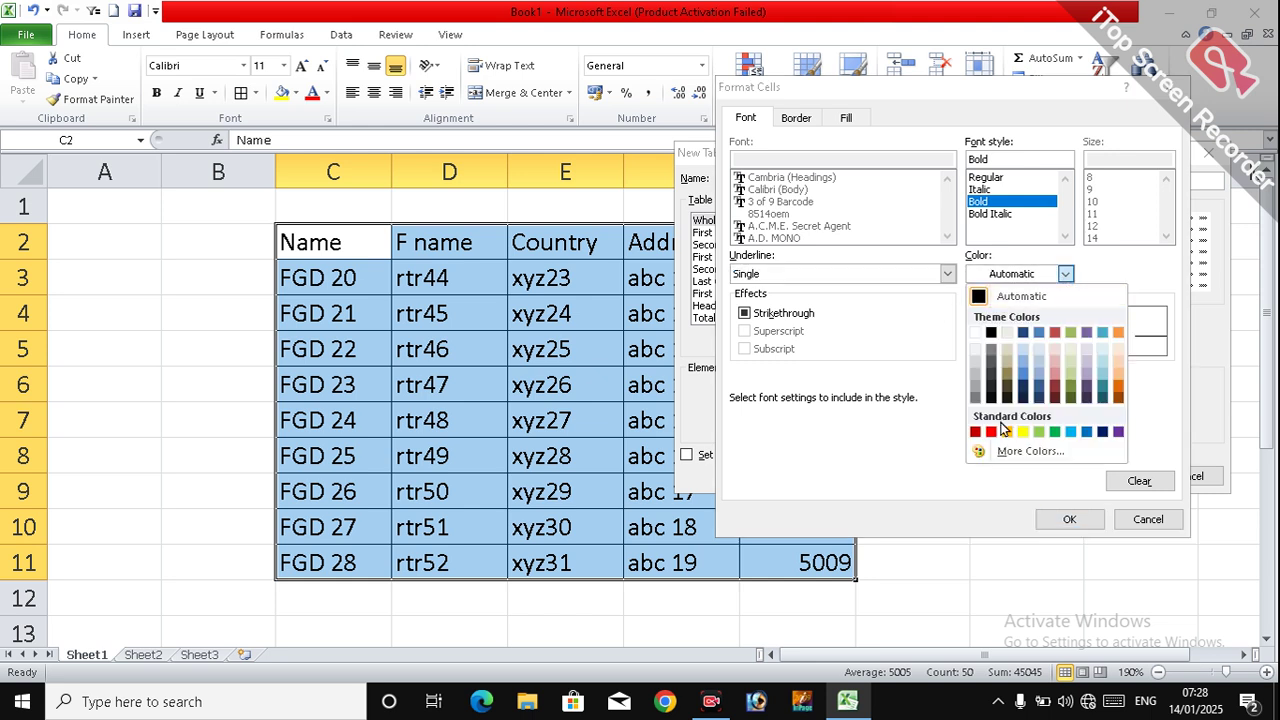
{"action": "left_click", "coordinate": [998, 427]}
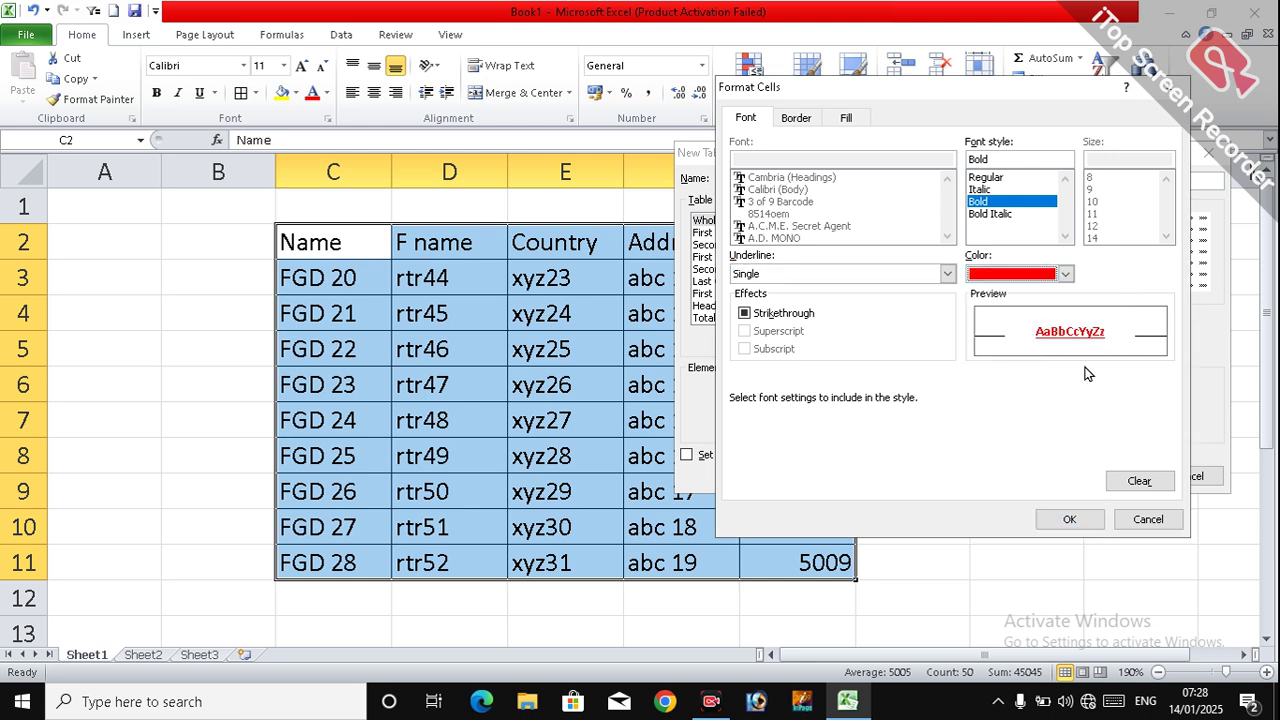
Add outline and inside borders to the Whole Table element of the new style.
{"action": "left_click", "coordinate": [800, 121]}
{"action": "left_click", "coordinate": [976, 180]}
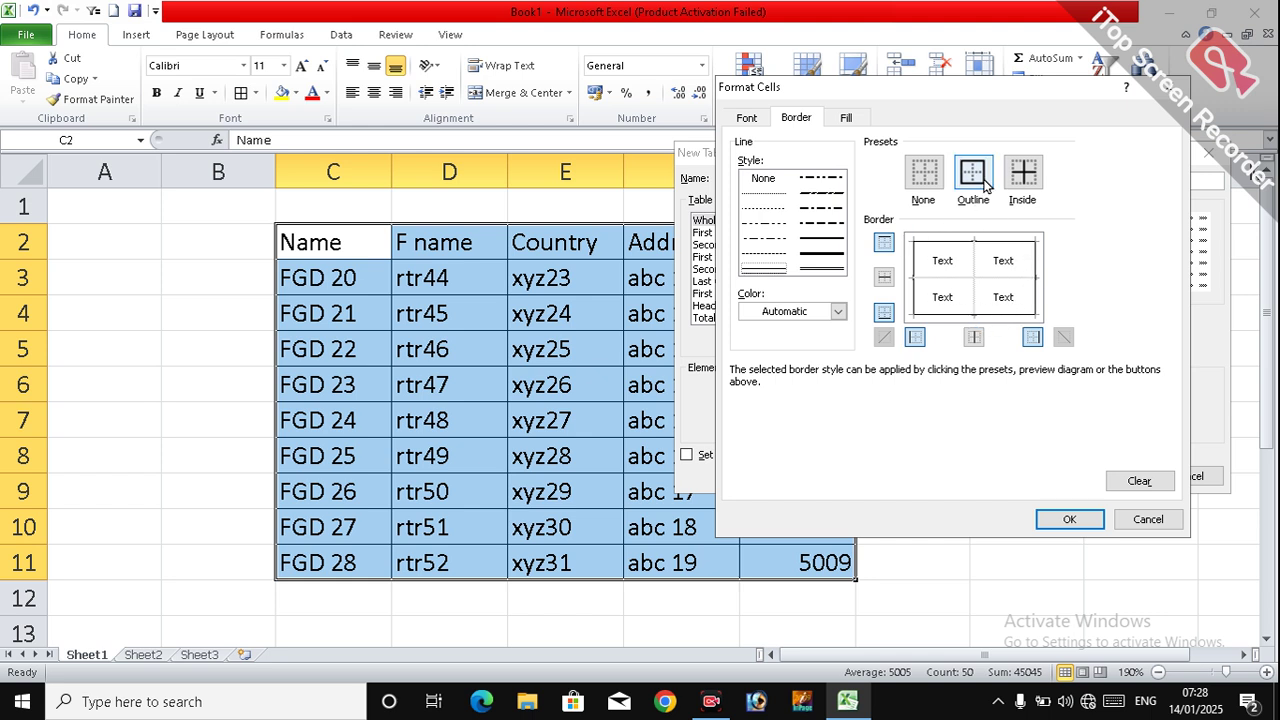
{"action": "left_click", "coordinate": [1023, 173]}
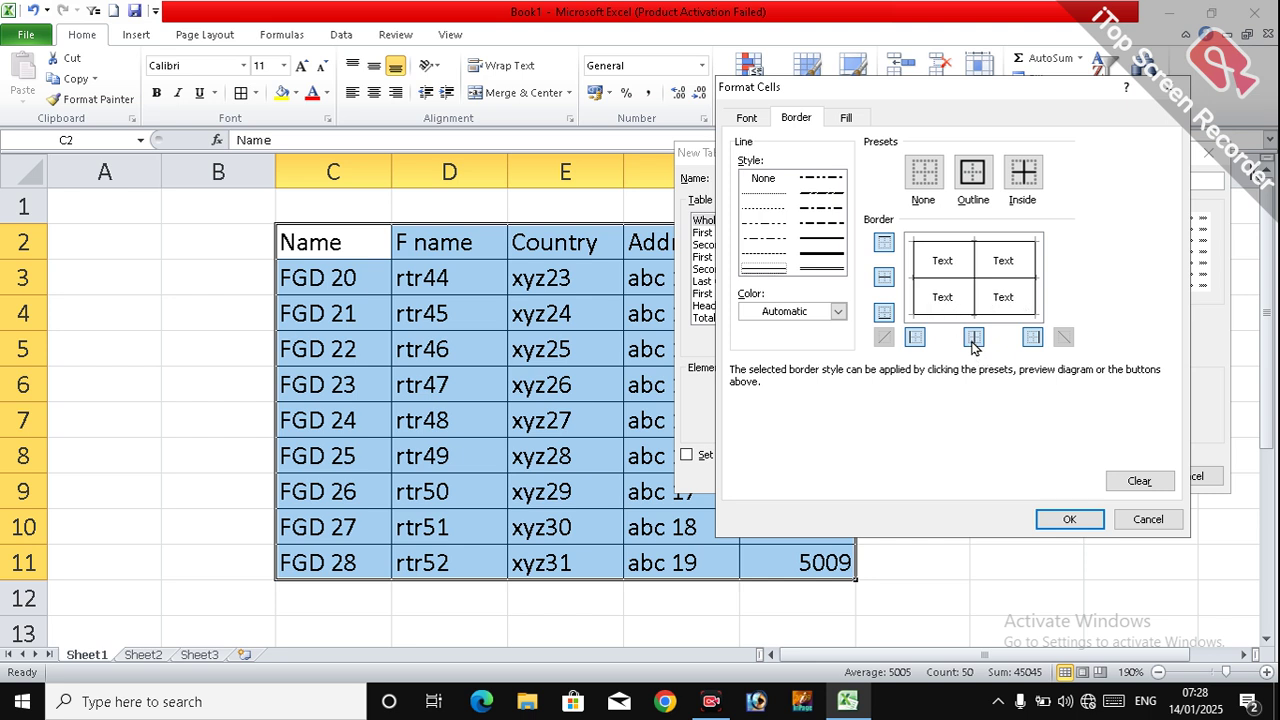
{"action": "left_click", "coordinate": [973, 338]}
{"action": "left_click", "coordinate": [1033, 338]}
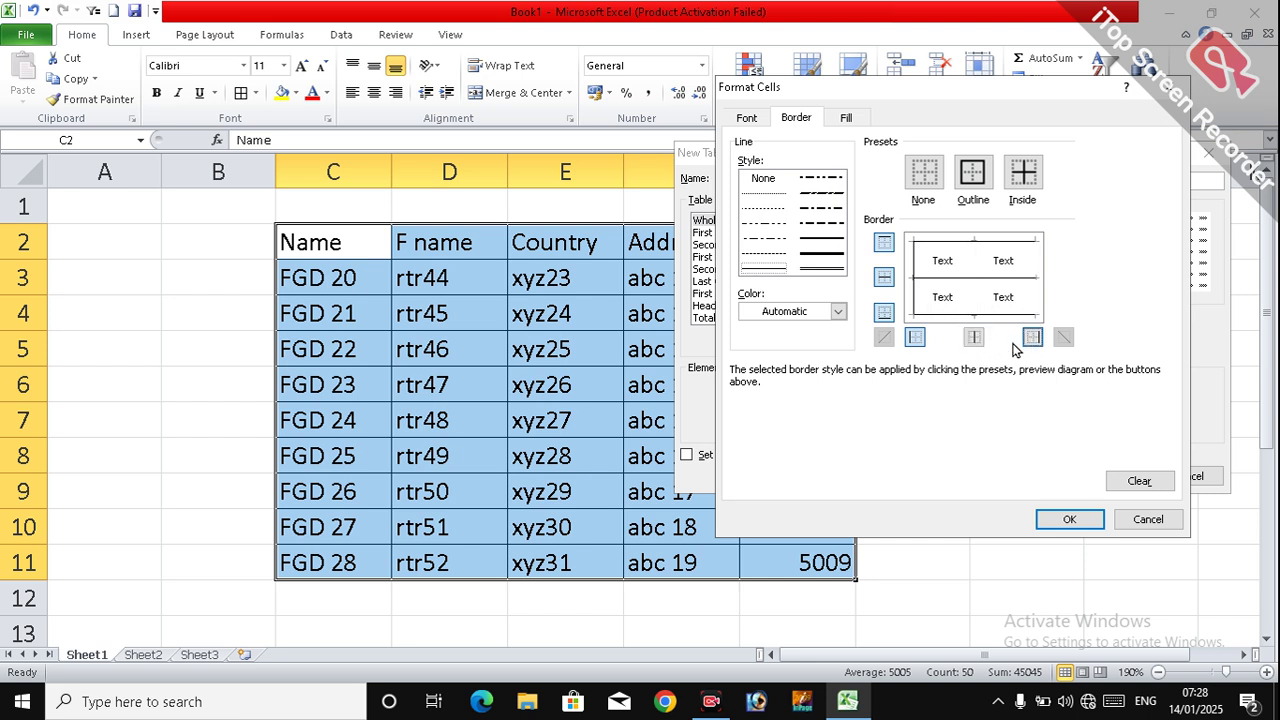
{"action": "left_click", "coordinate": [1033, 338]}
{"action": "left_click", "coordinate": [974, 338]}
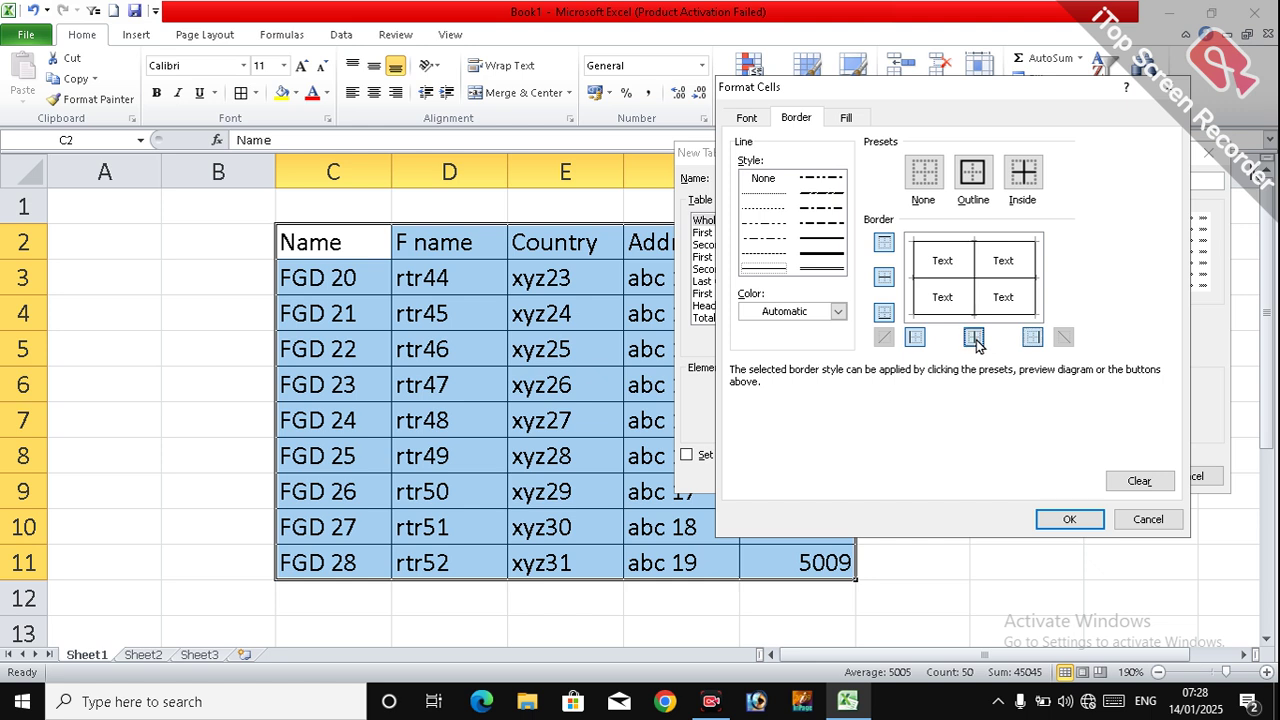
Set the Whole Table fill to a purple custom color with RGB 102, 0, 255.
{"action": "left_click", "coordinate": [845, 119]}
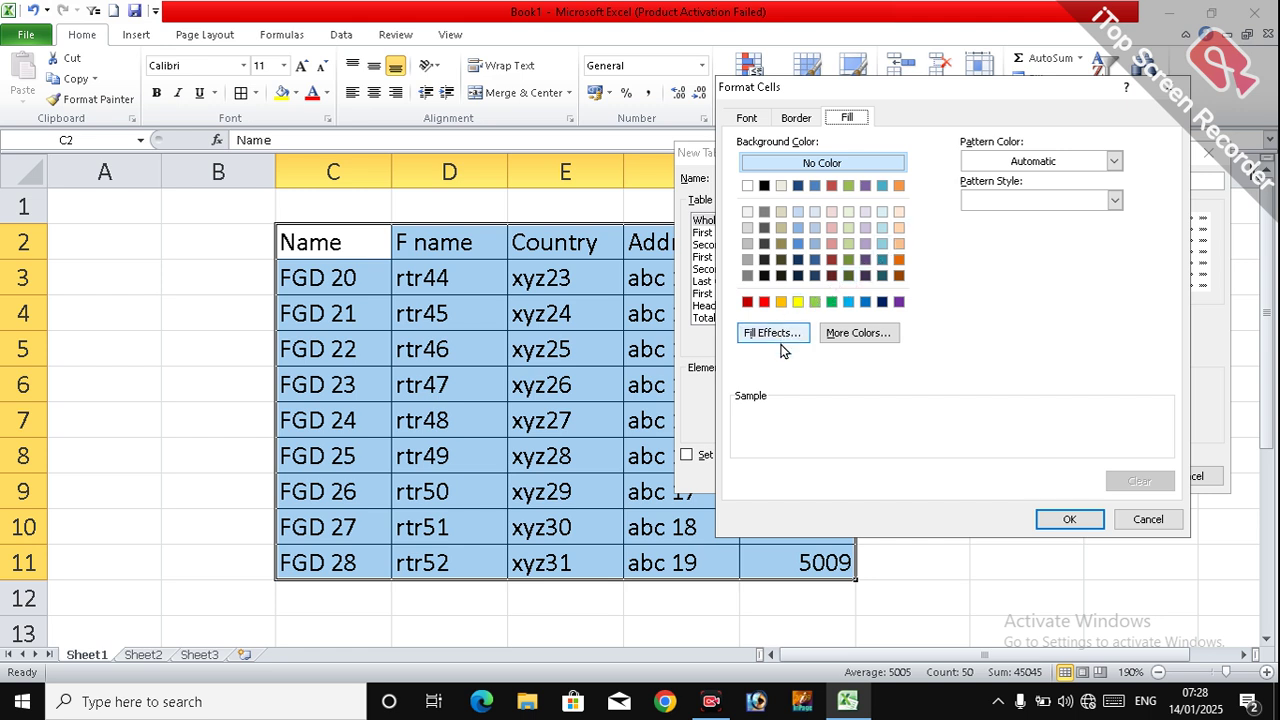
{"action": "left_click", "coordinate": [851, 334]}
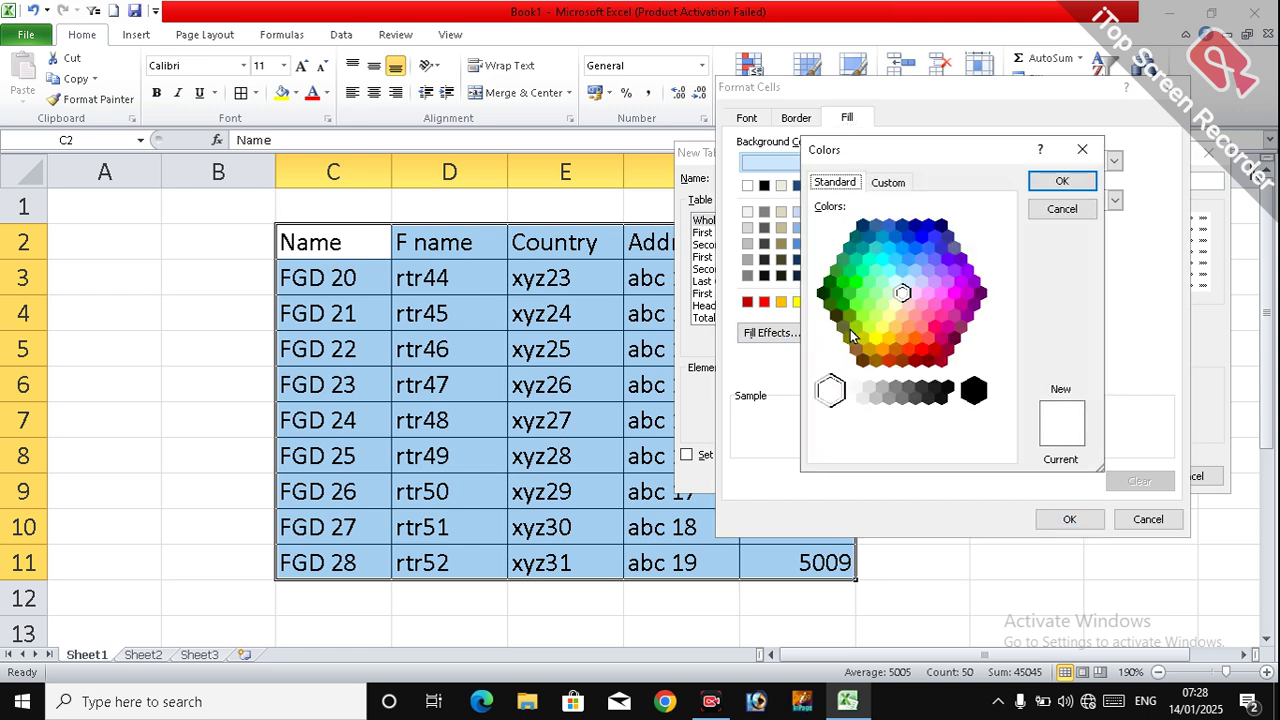
{"action": "left_click", "coordinate": [934, 262]}
{"action": "left_click", "coordinate": [947, 259]}
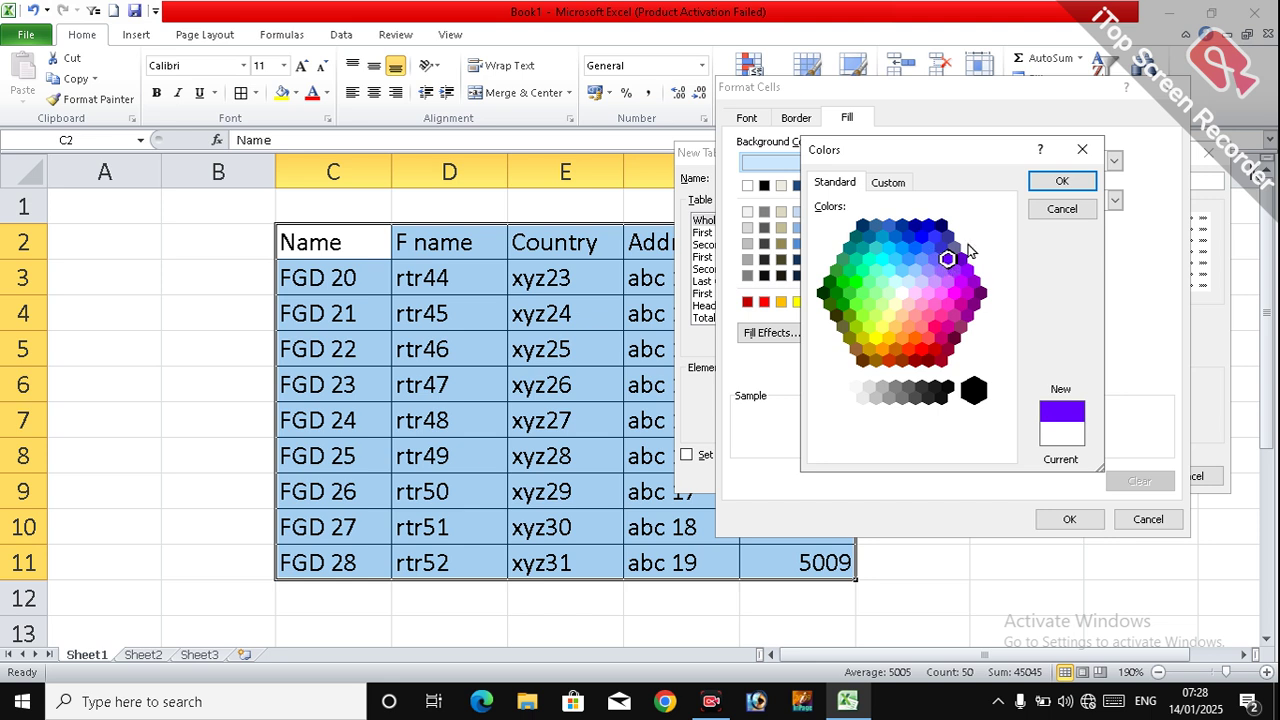
{"action": "left_click", "coordinate": [898, 182]}
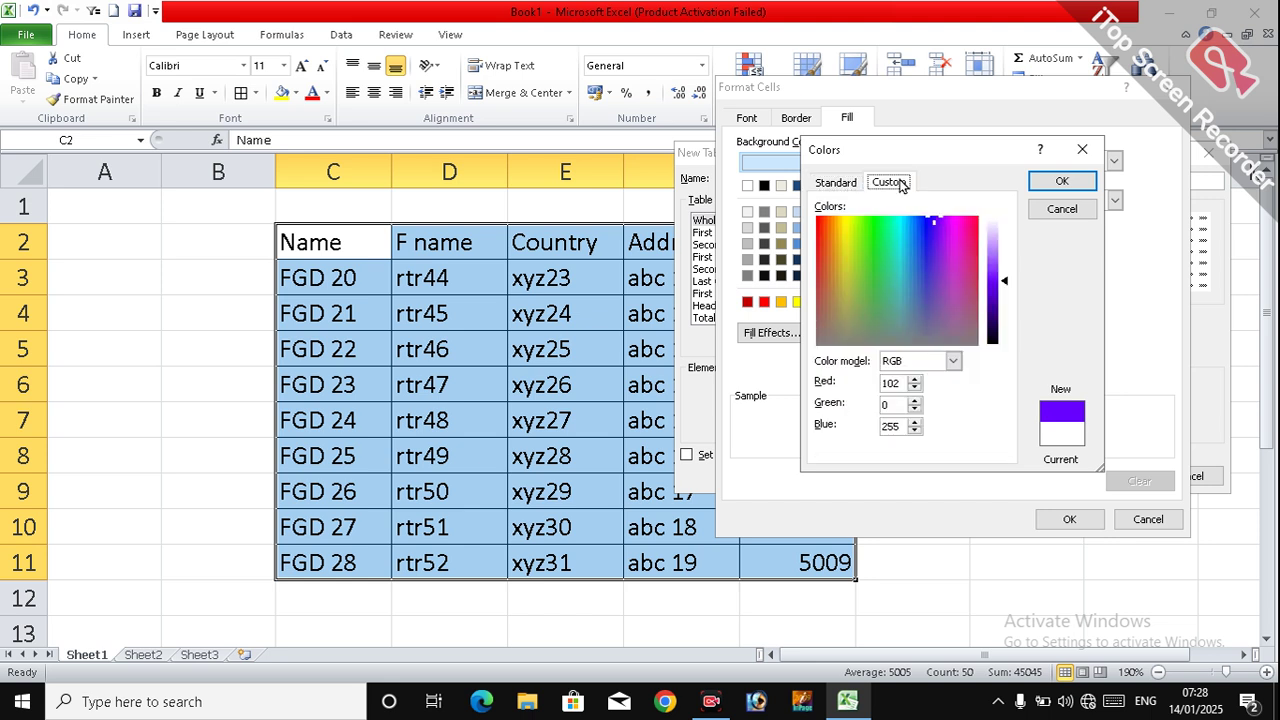
{"action": "left_click", "coordinate": [1058, 183]}
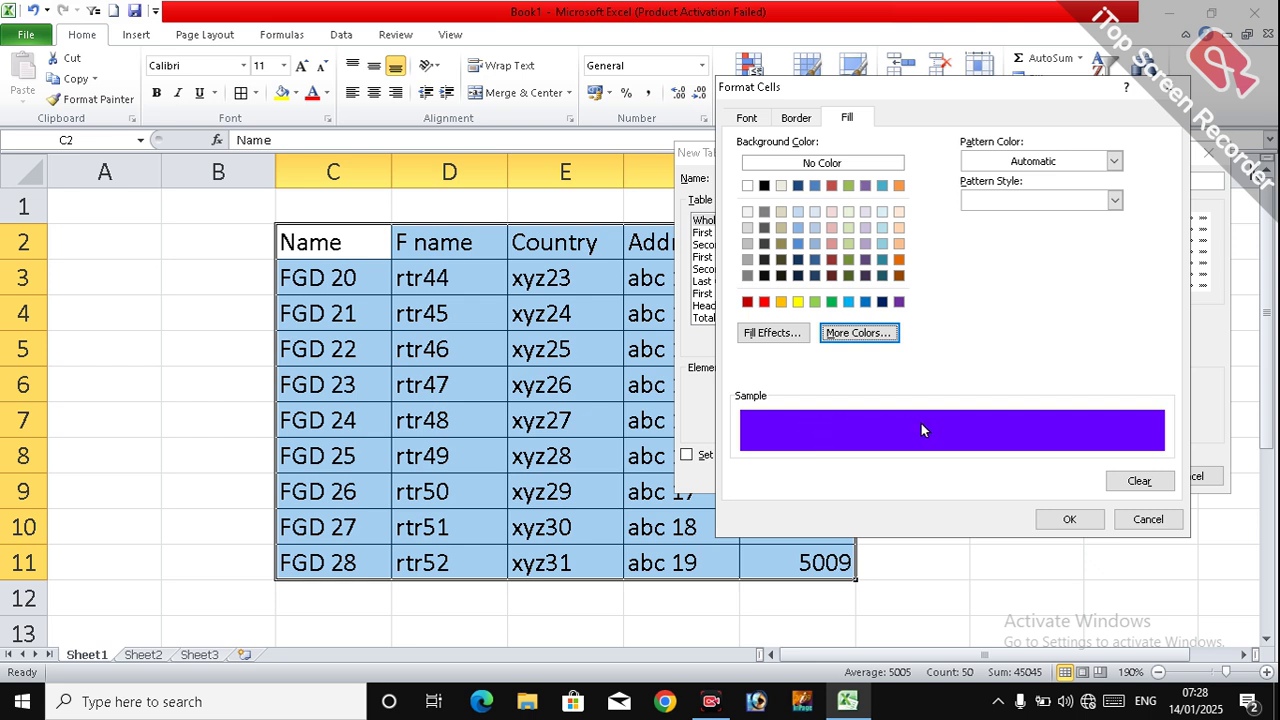
Set the Whole Table fill to standard orange with the automatic pattern color and save the new table style.
{"action": "left_click", "coordinate": [781, 302]}
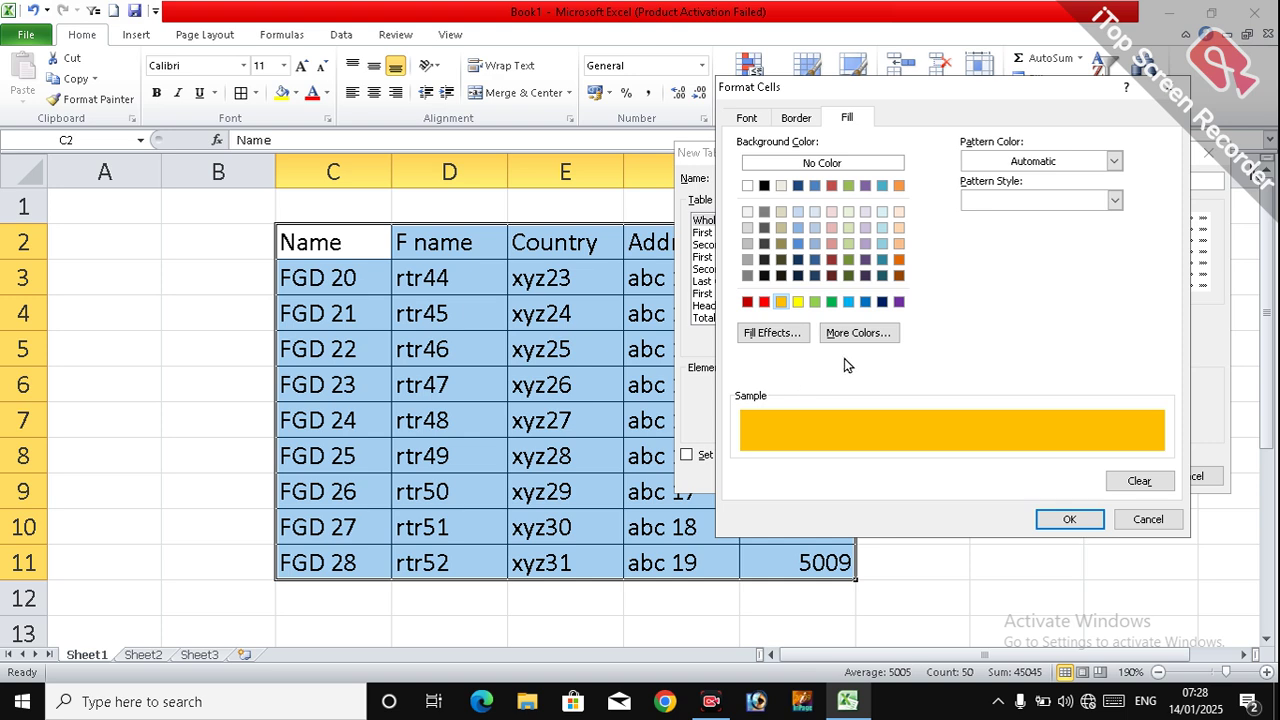
{"action": "left_click", "coordinate": [1036, 166]}
{"action": "left_click", "coordinate": [1036, 168]}
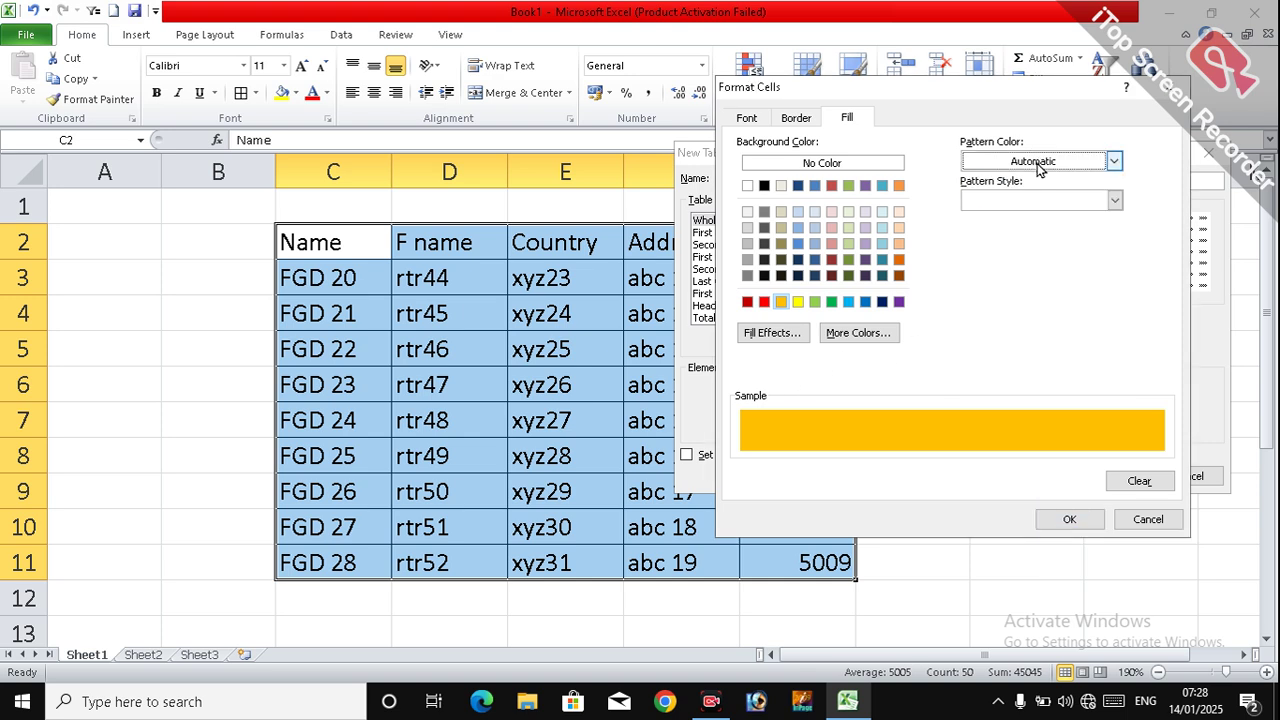
{"action": "left_click", "coordinate": [1070, 520]}
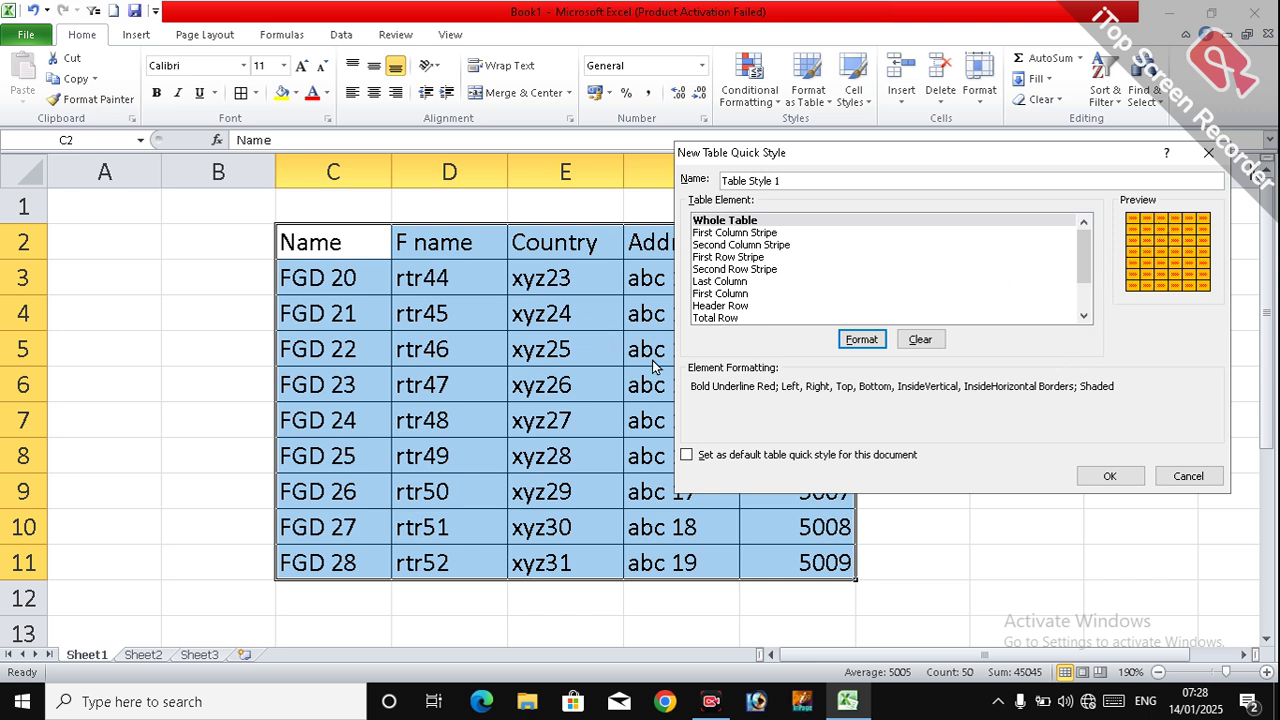
{"action": "left_click", "coordinate": [1092, 478]}
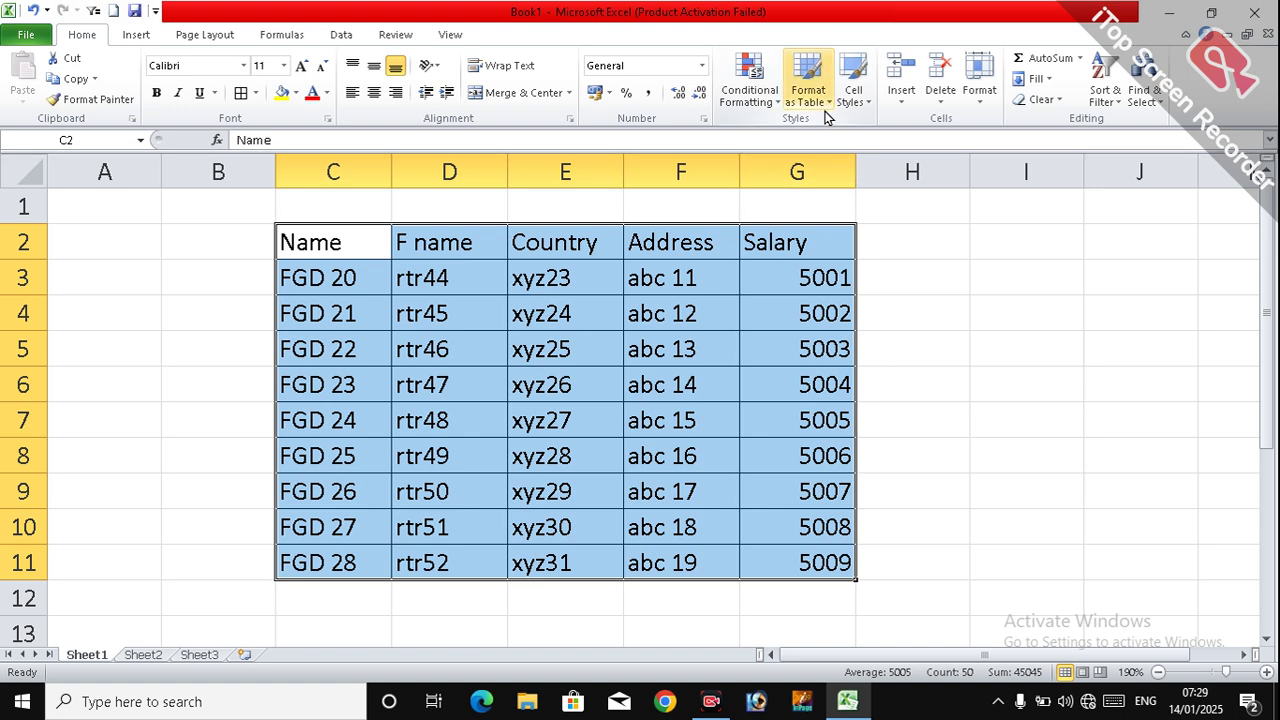
{"action": "left_click", "coordinate": [824, 113]}
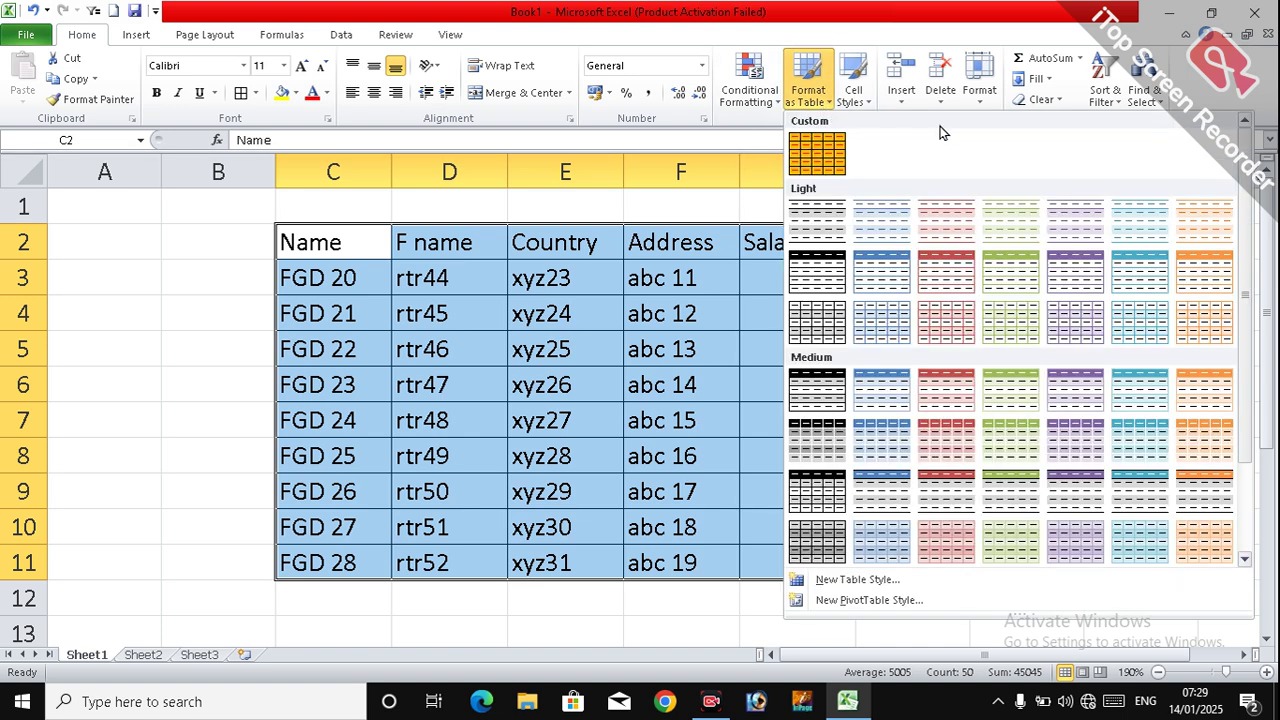
{"action": "right_click", "coordinate": [818, 156]}
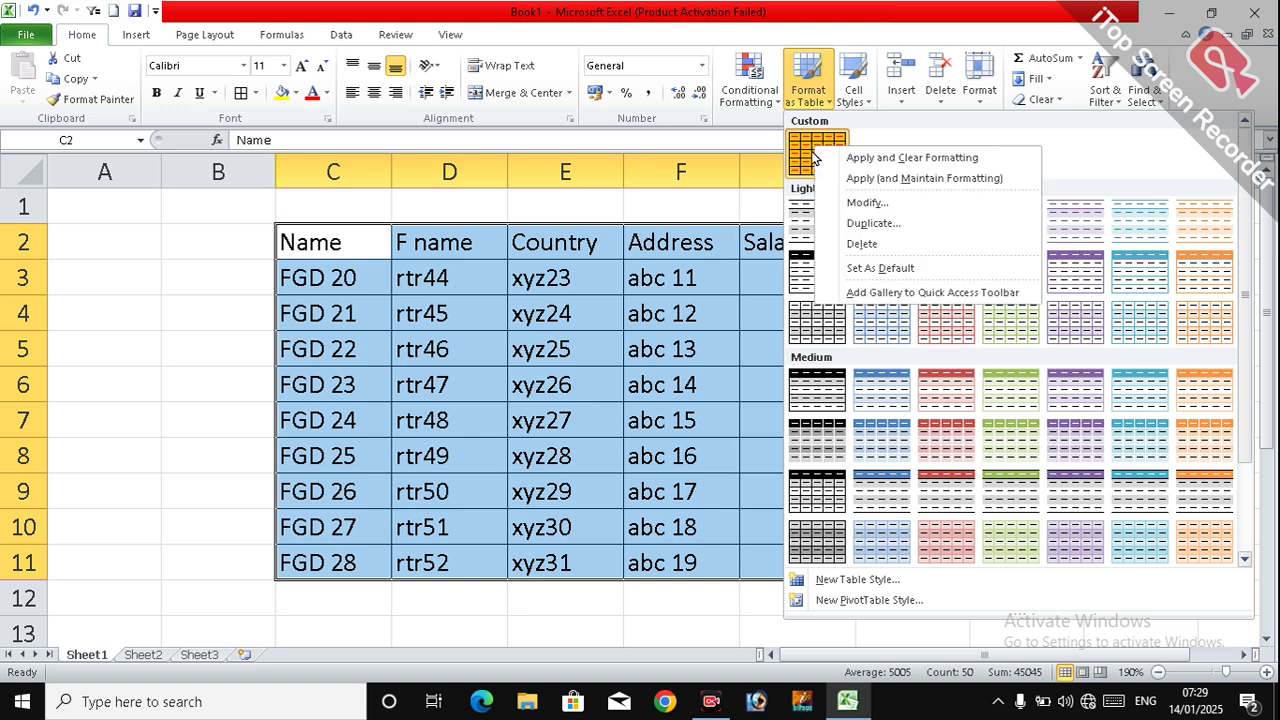
{"action": "left_click", "coordinate": [814, 155]}
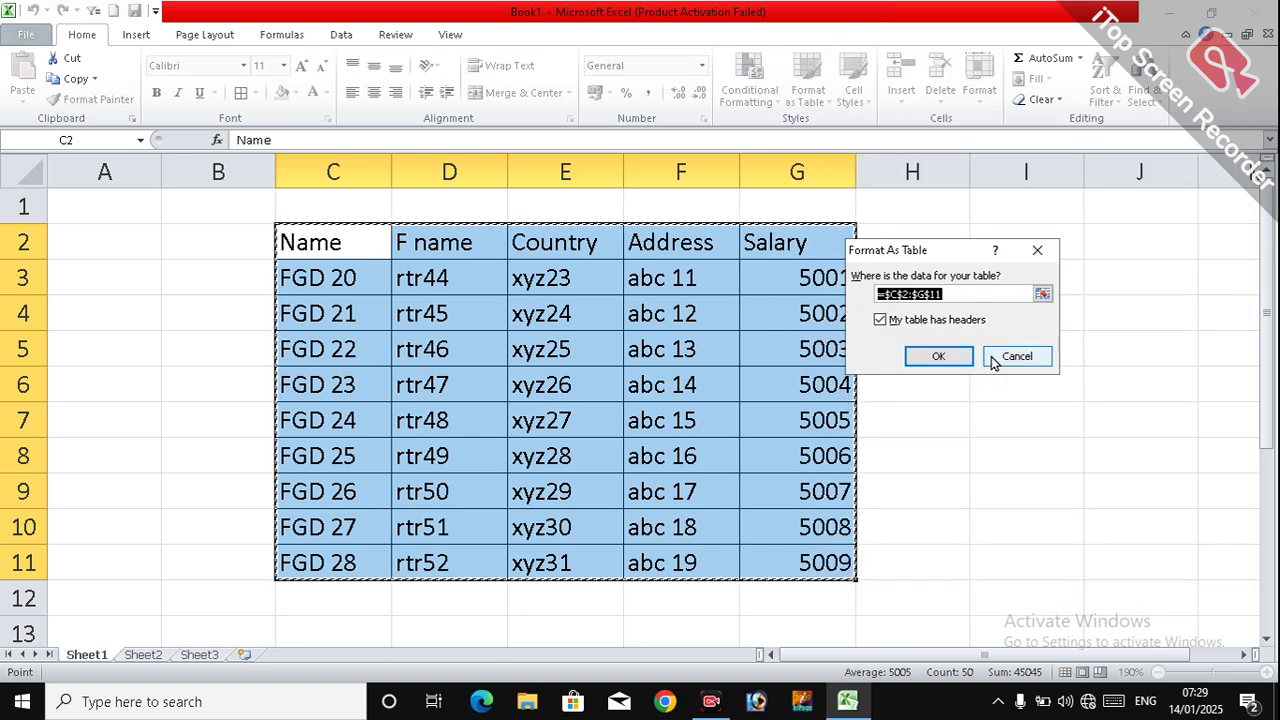
{"action": "left_click", "coordinate": [994, 358]}
Format the range C2:G11 as a table with headers using the orange custom table style.
{"action": "left_click", "coordinate": [810, 98]}
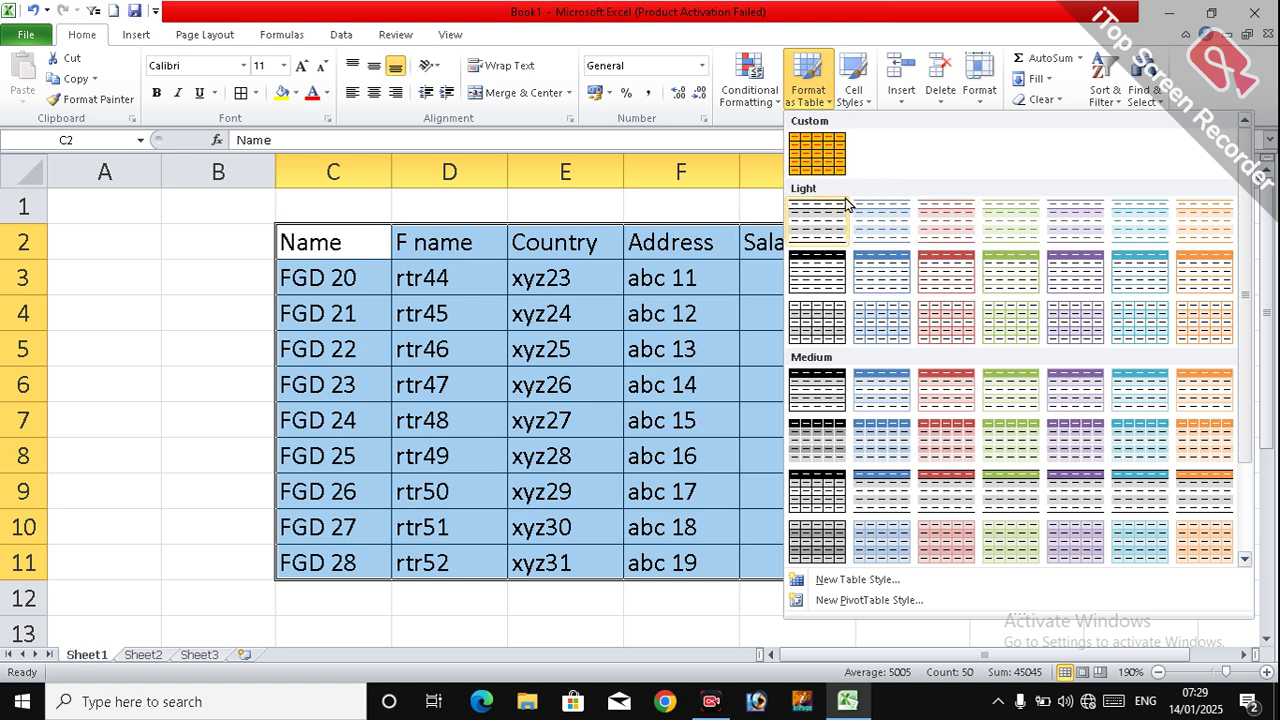
{"action": "right_click", "coordinate": [834, 152]}
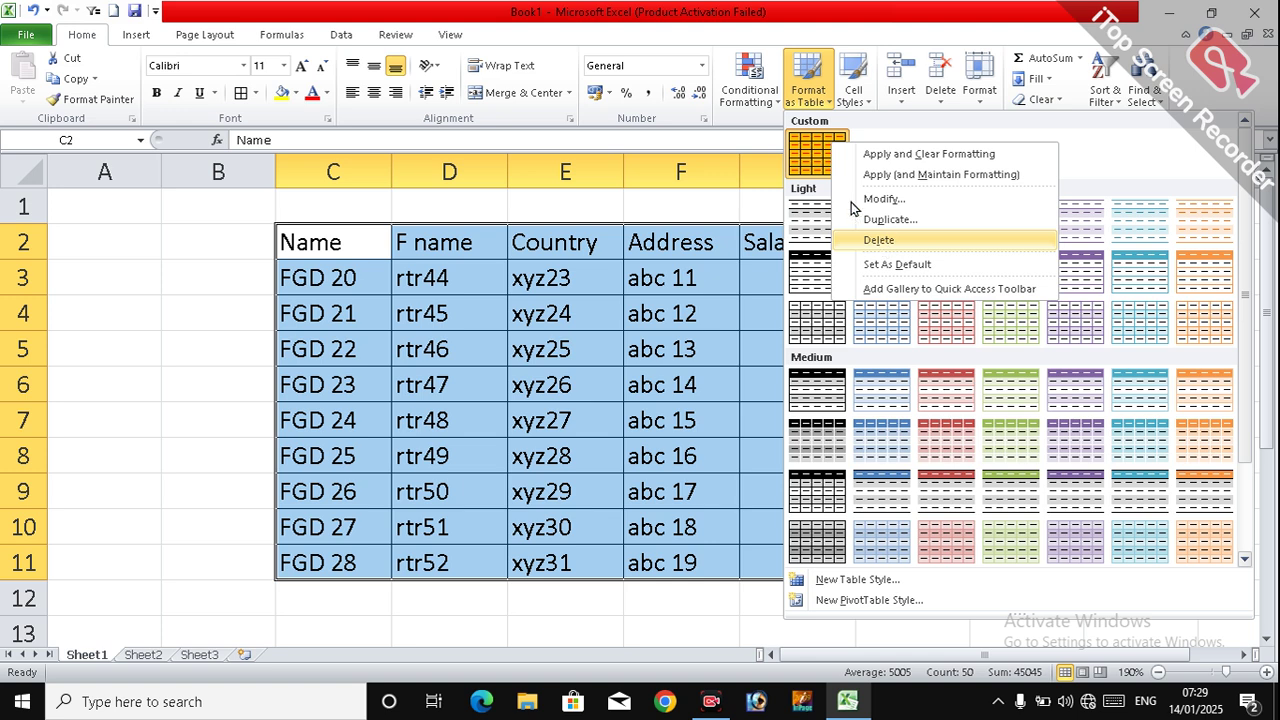
{"action": "left_click", "coordinate": [818, 155]}
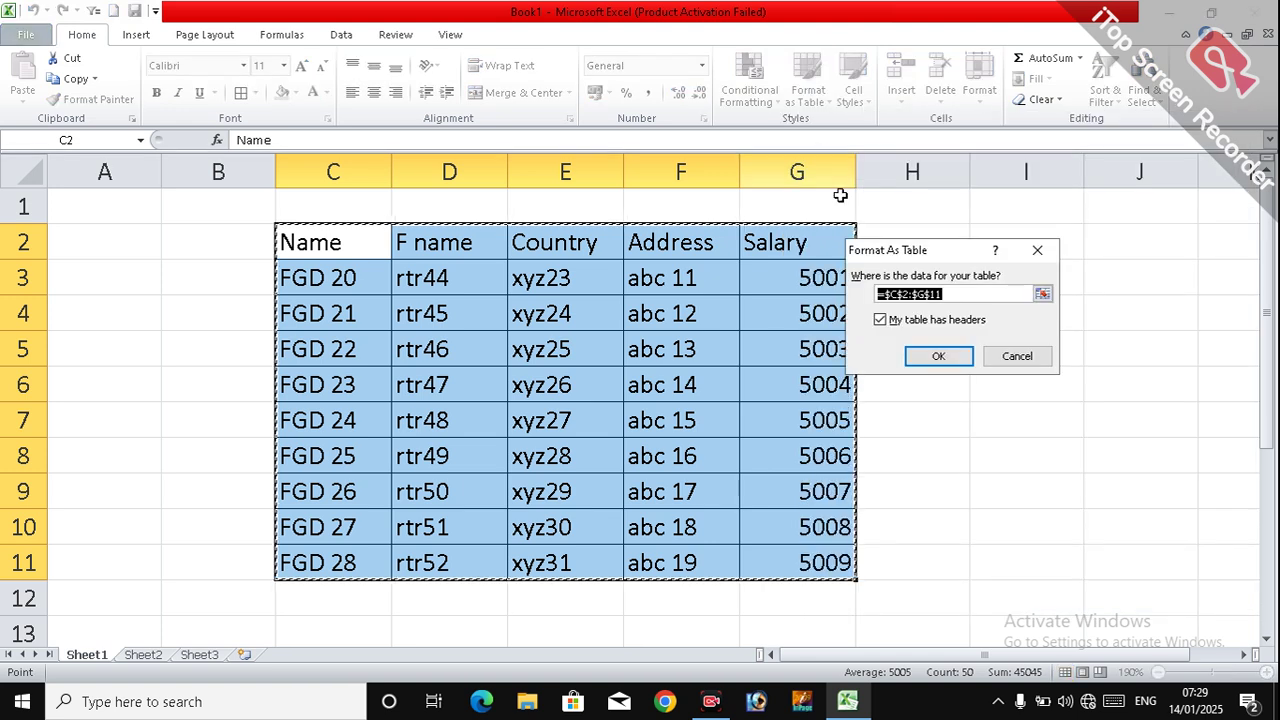
{"action": "left_click", "coordinate": [940, 358]}
{"action": "left_click", "coordinate": [783, 440]}
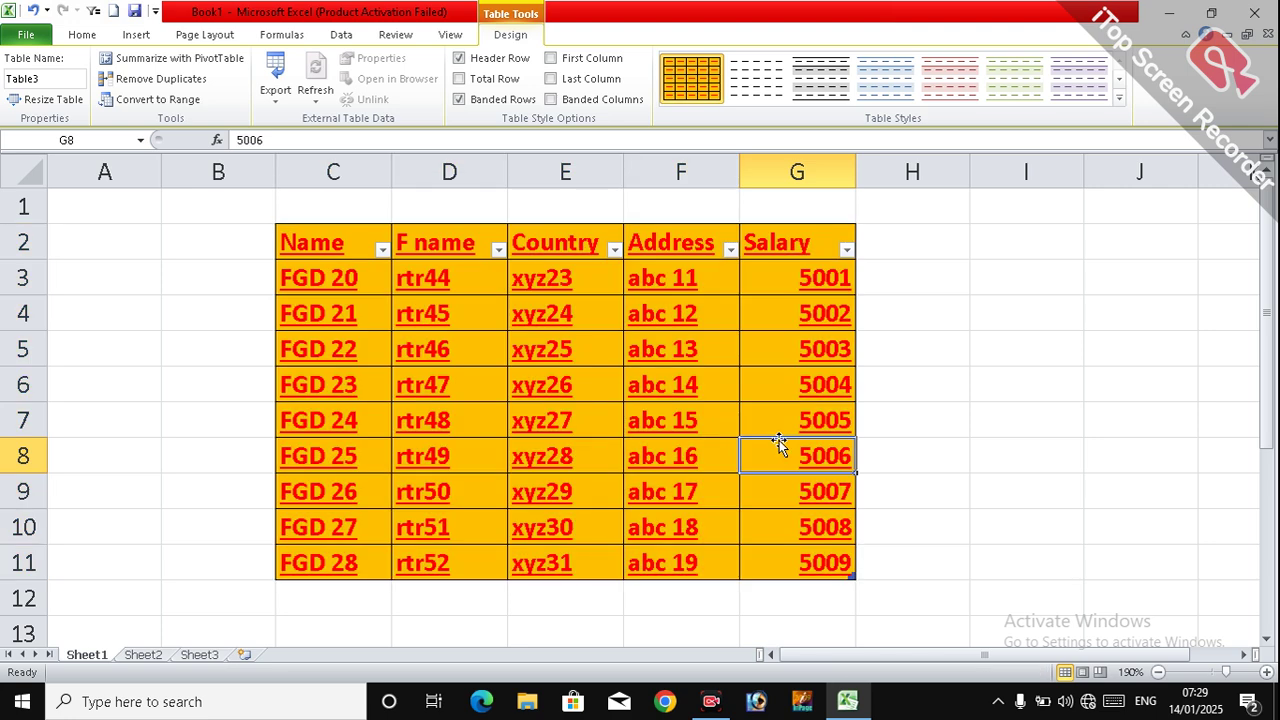
{"action": "left_click", "coordinate": [608, 412]}
{"action": "left_click", "coordinate": [566, 354]}
{"action": "left_click", "coordinate": [606, 436]}
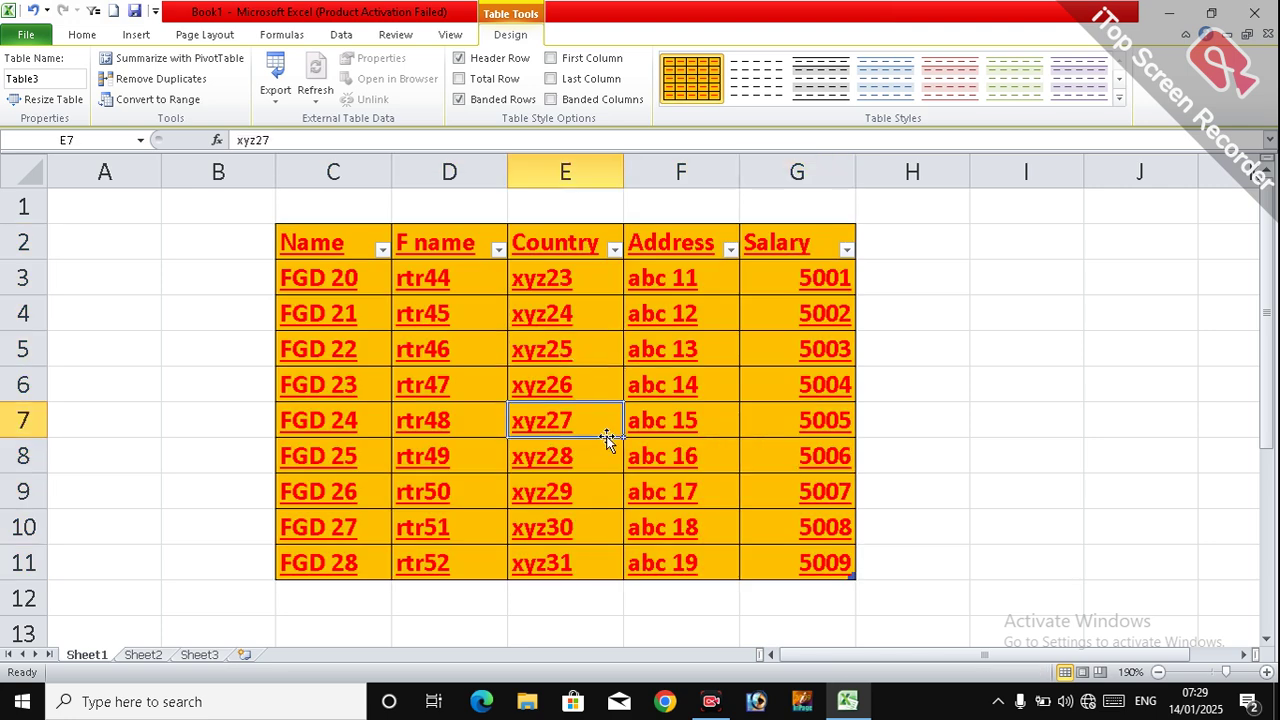
{"action": "left_click", "coordinate": [420, 378]}
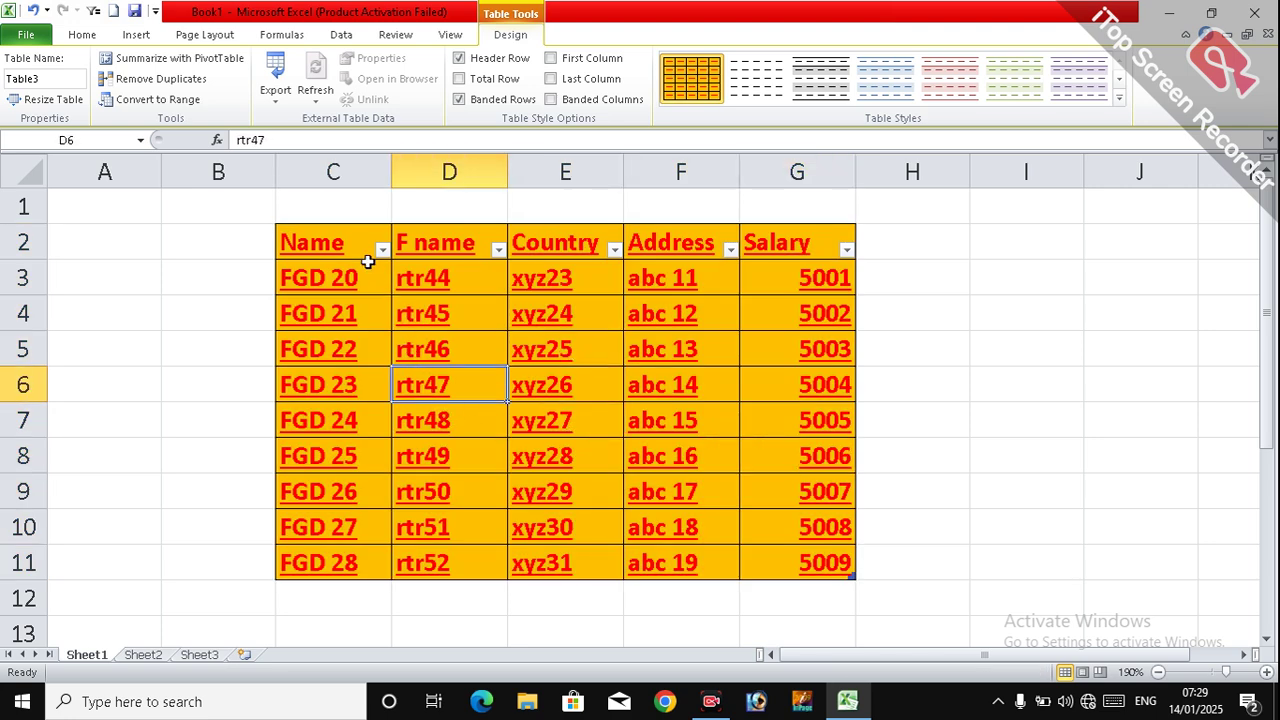
Start a new table style for the range C2:G11 and open the fill formatting of its First Column Stripe element.
{"action": "mouse_move", "coordinate": [354, 251]}
{"action": "left_mouse_down"}
{"action": "mouse_move", "coordinate": [623, 331]}
{"action": "mouse_move", "coordinate": [727, 460]}
{"action": "mouse_move", "coordinate": [761, 558]}
{"action": "left_mouse_up"}
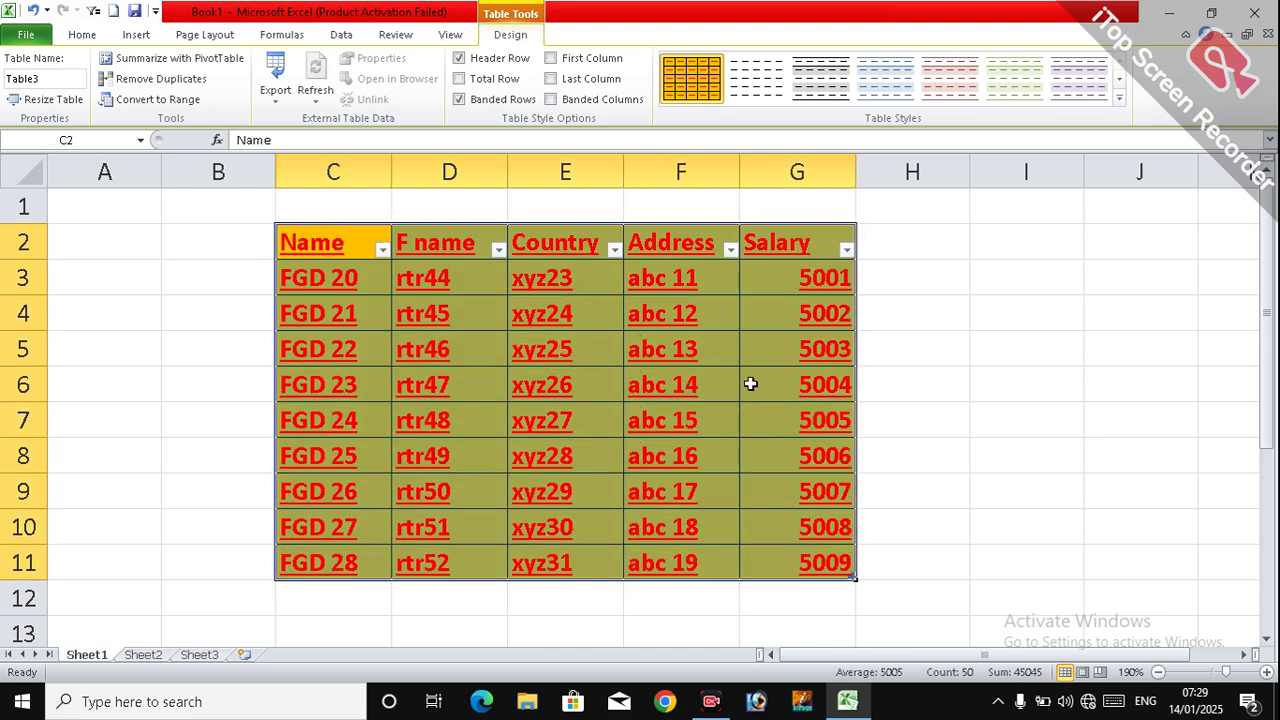
{"action": "left_click", "coordinate": [97, 36]}
{"action": "left_click", "coordinate": [808, 100]}
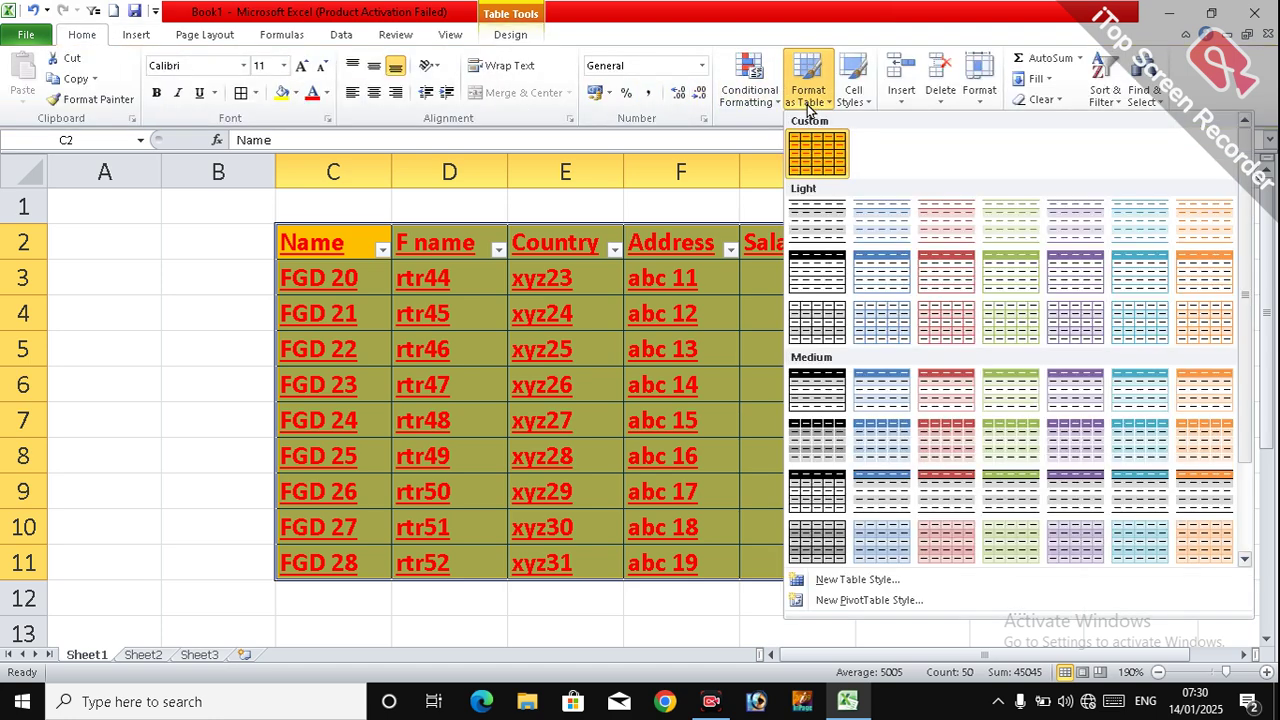
{"action": "left_click", "coordinate": [885, 582]}
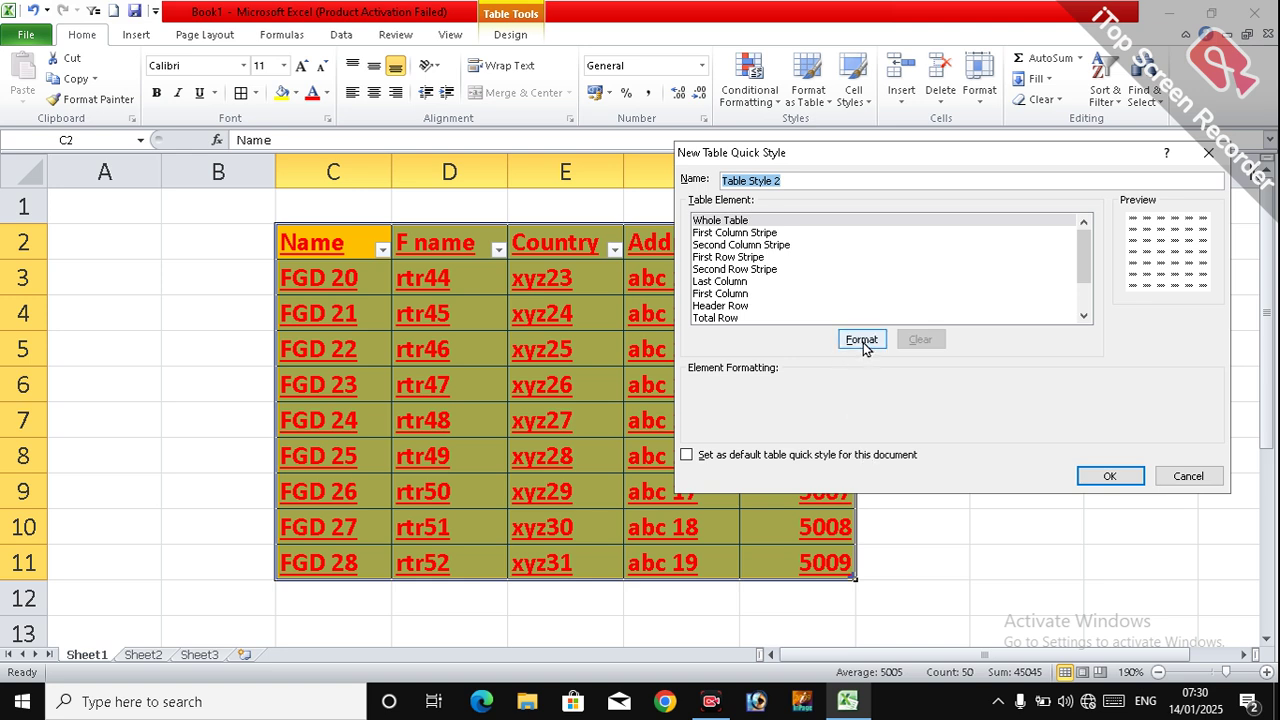
{"action": "left_click_drag", "start_coordinate": [894, 160], "coordinate": [934, 168]}
{"action": "left_click", "coordinate": [774, 243]}
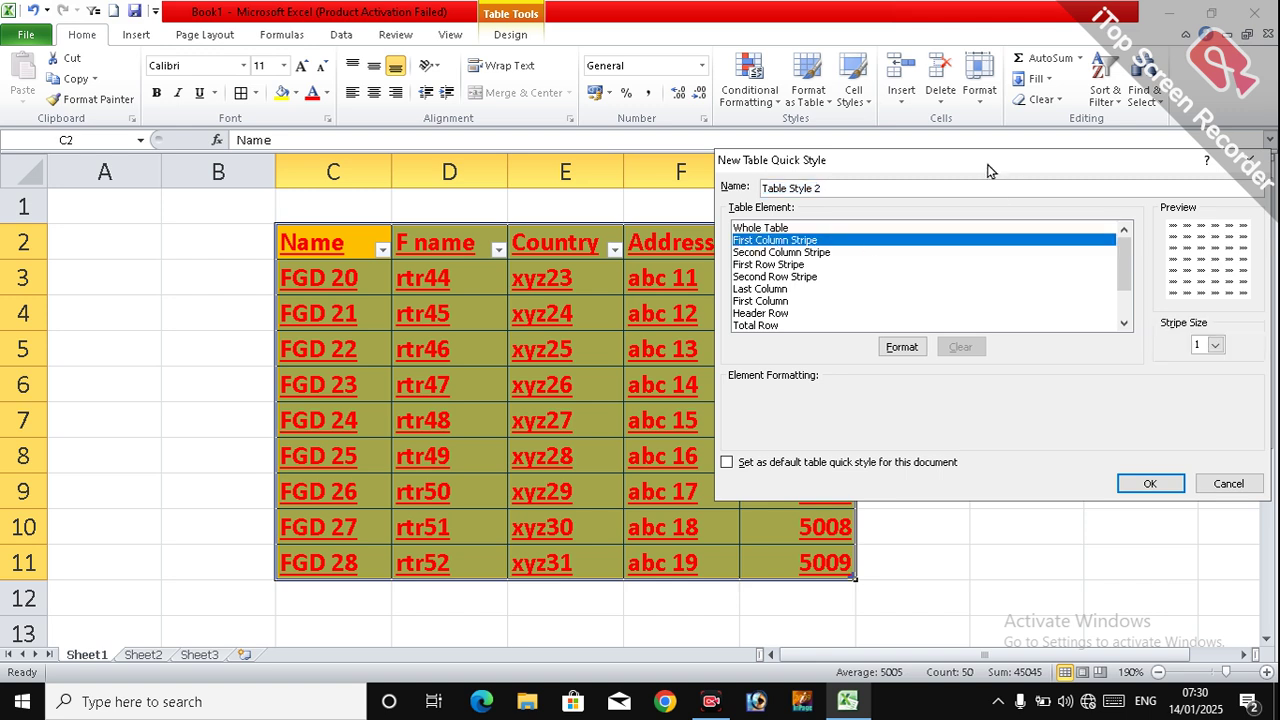
{"action": "left_click_drag", "start_coordinate": [990, 176], "coordinate": [904, 162]}
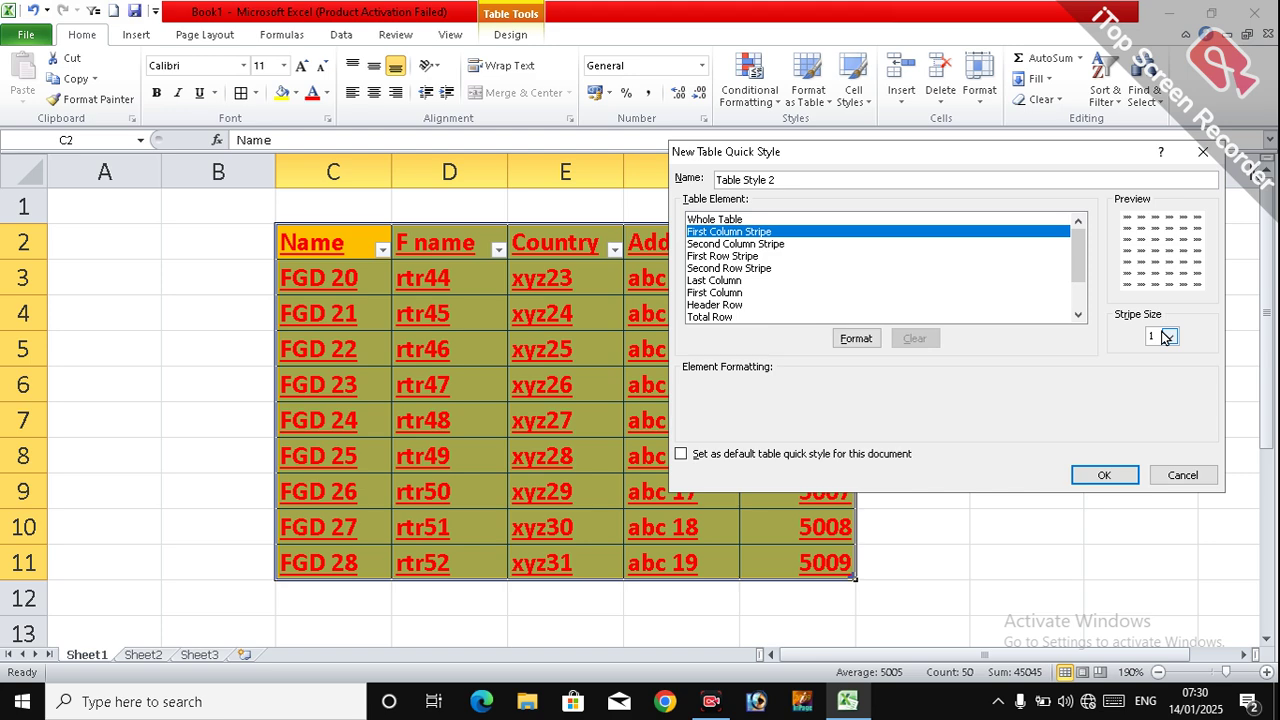
{"action": "left_click", "coordinate": [857, 341]}
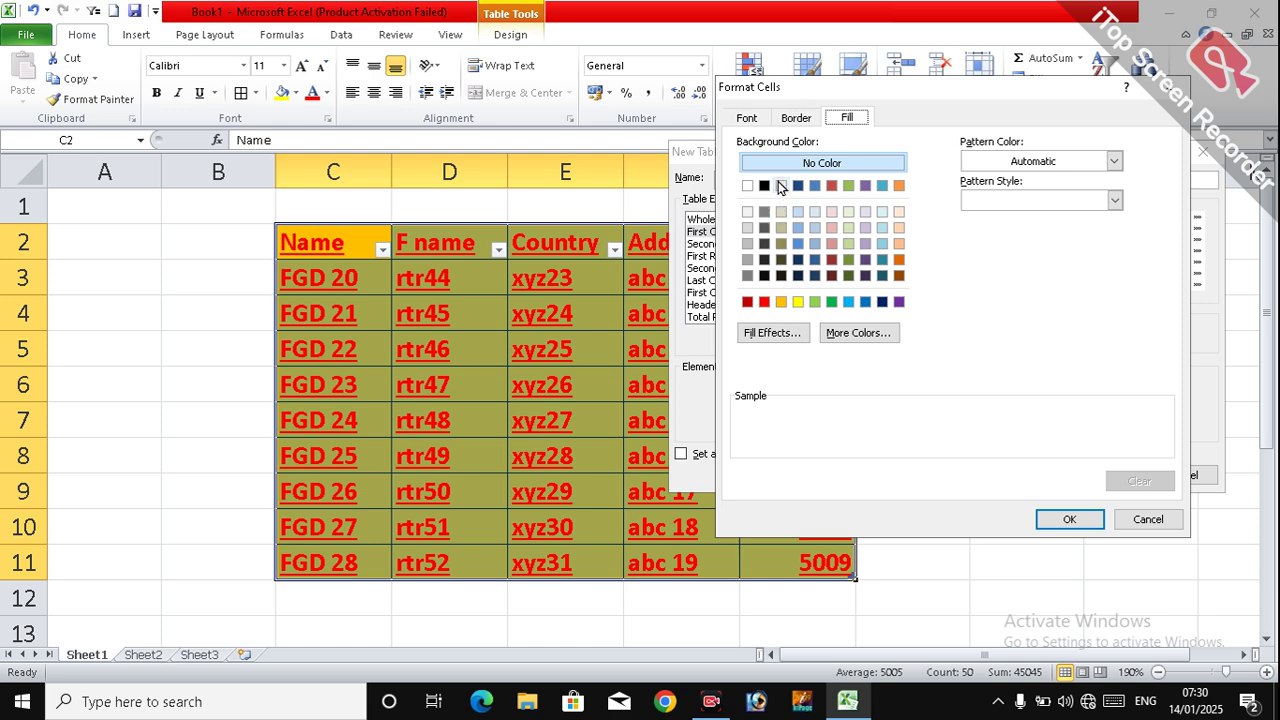
{"action": "left_click", "coordinate": [748, 120]}
{"action": "left_click", "coordinate": [782, 119]}
{"action": "left_click", "coordinate": [832, 119]}
Give the First Column Stripe a two-color gradient fill with standard green as Color 1 and standard red as Color 2.
{"action": "left_click", "coordinate": [785, 334]}
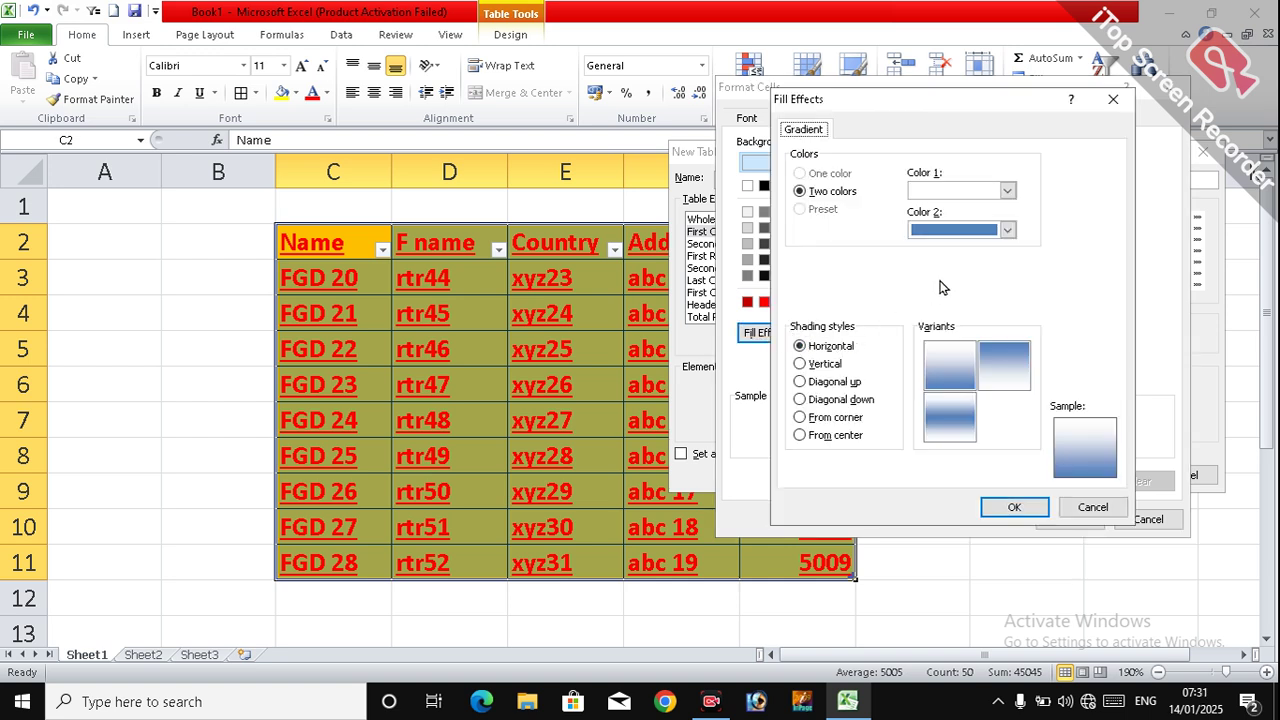
{"action": "left_click", "coordinate": [1008, 191]}
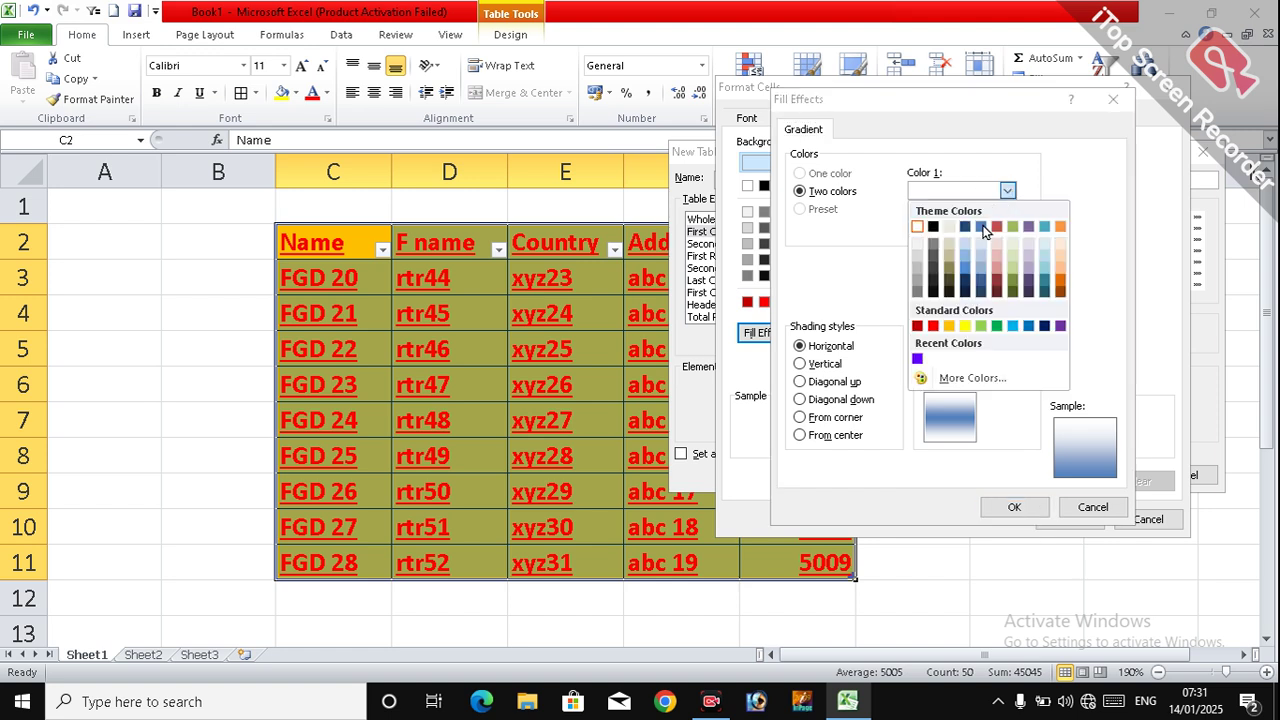
{"action": "left_click", "coordinate": [996, 327]}
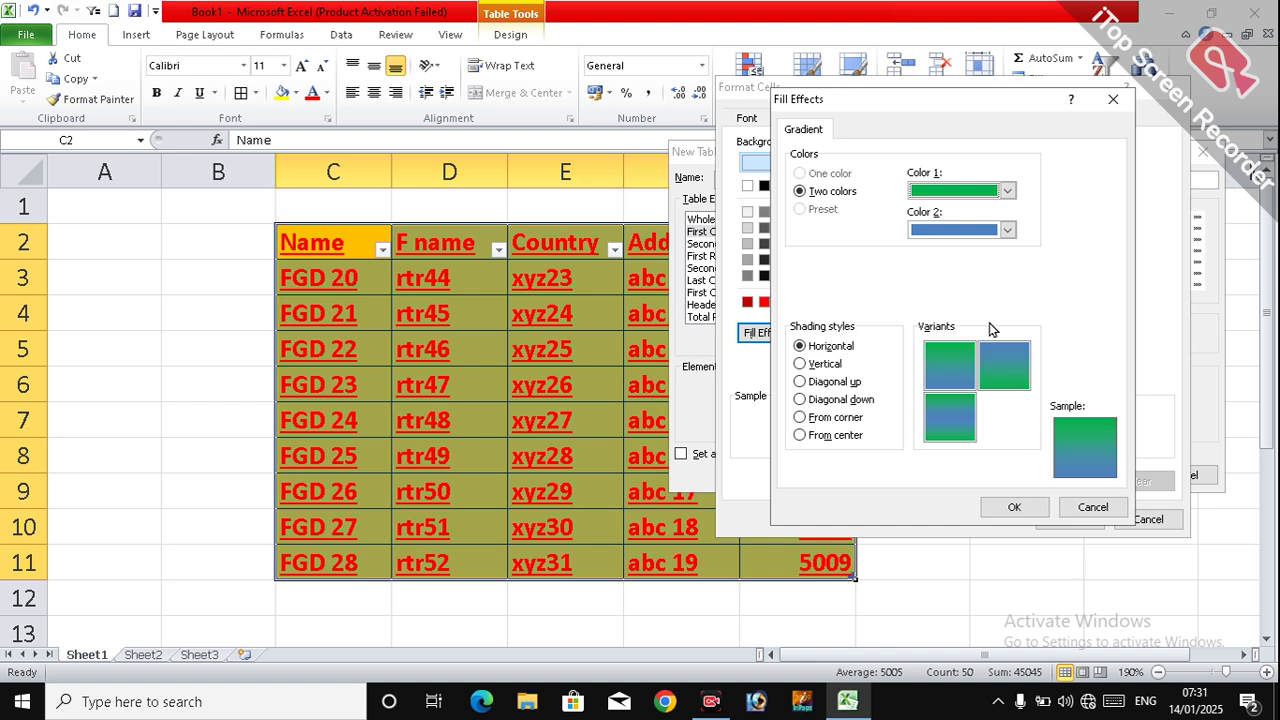
{"action": "left_click", "coordinate": [1005, 230]}
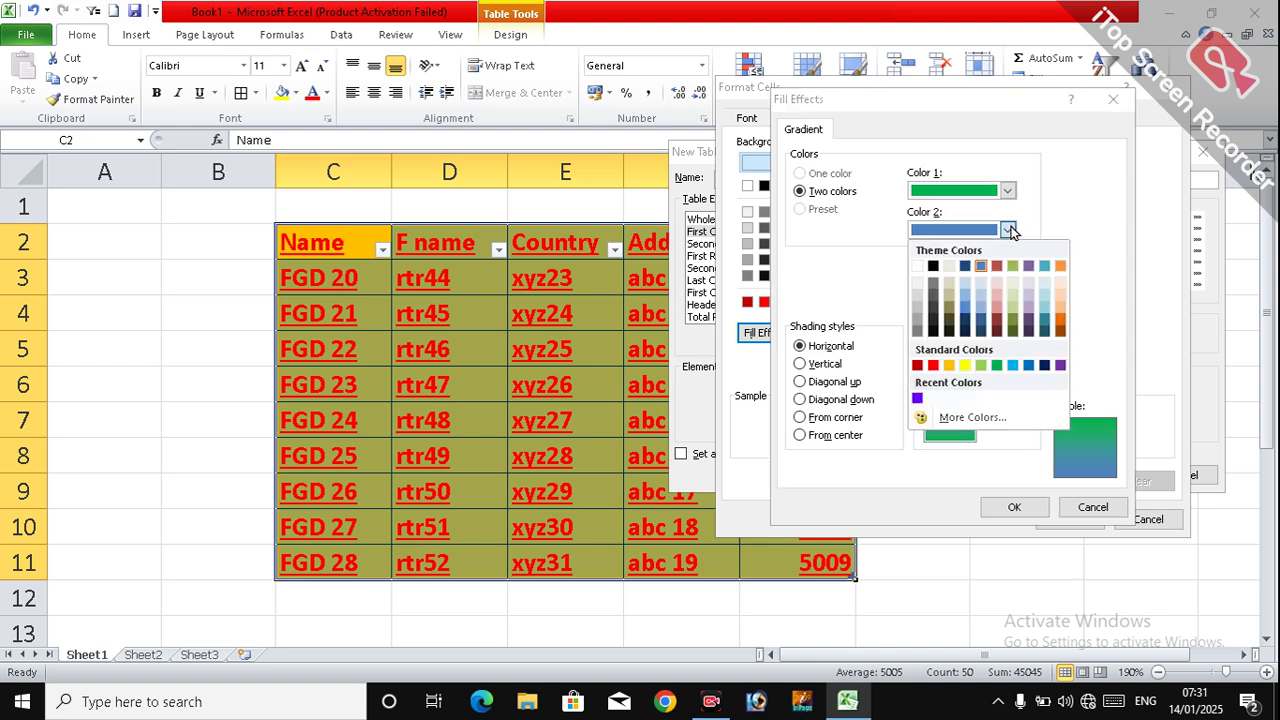
{"action": "left_click", "coordinate": [932, 366]}
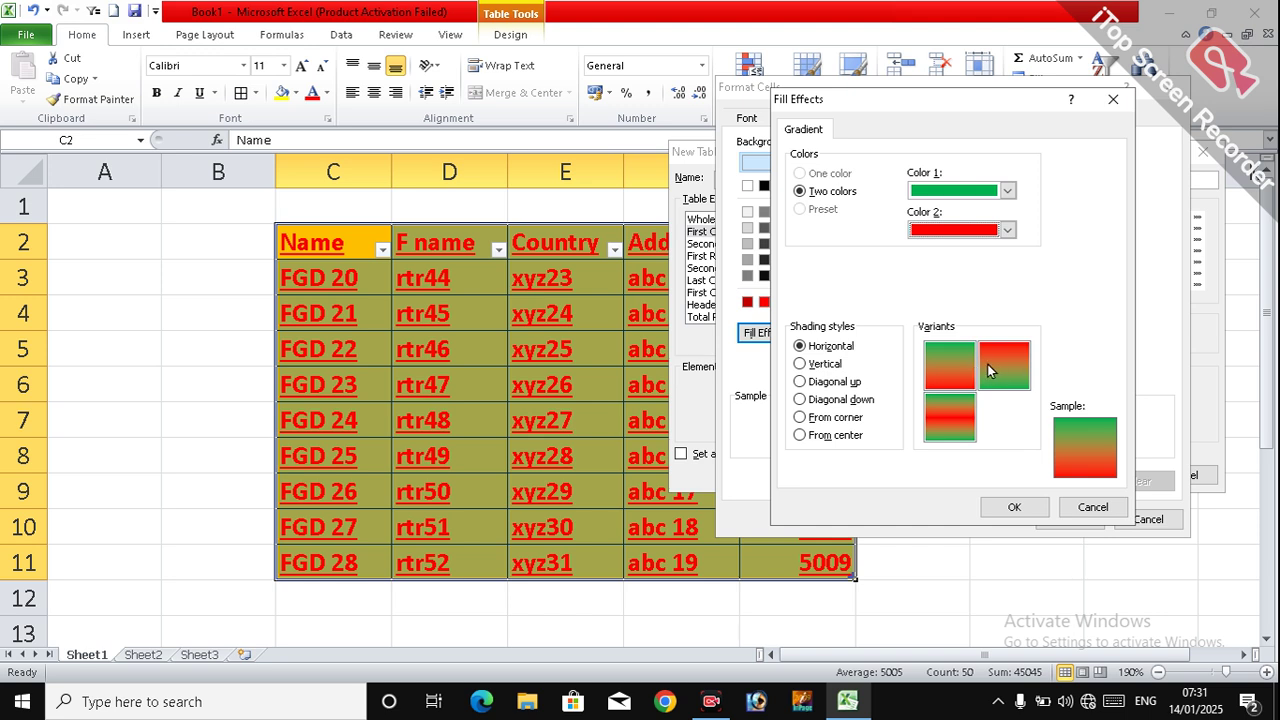
Try the gradient's other shading styles, return to Horizontal, and save the new table style.
{"action": "left_click", "coordinate": [800, 364]}
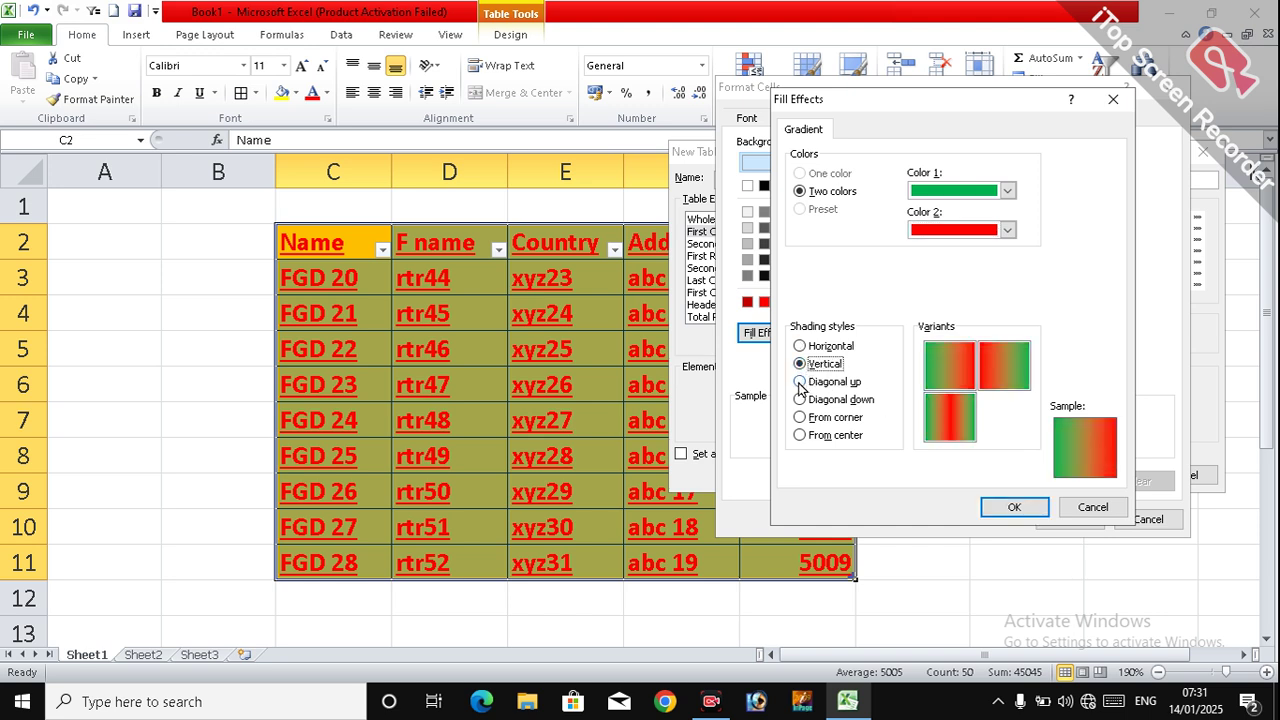
{"action": "left_click", "coordinate": [800, 382]}
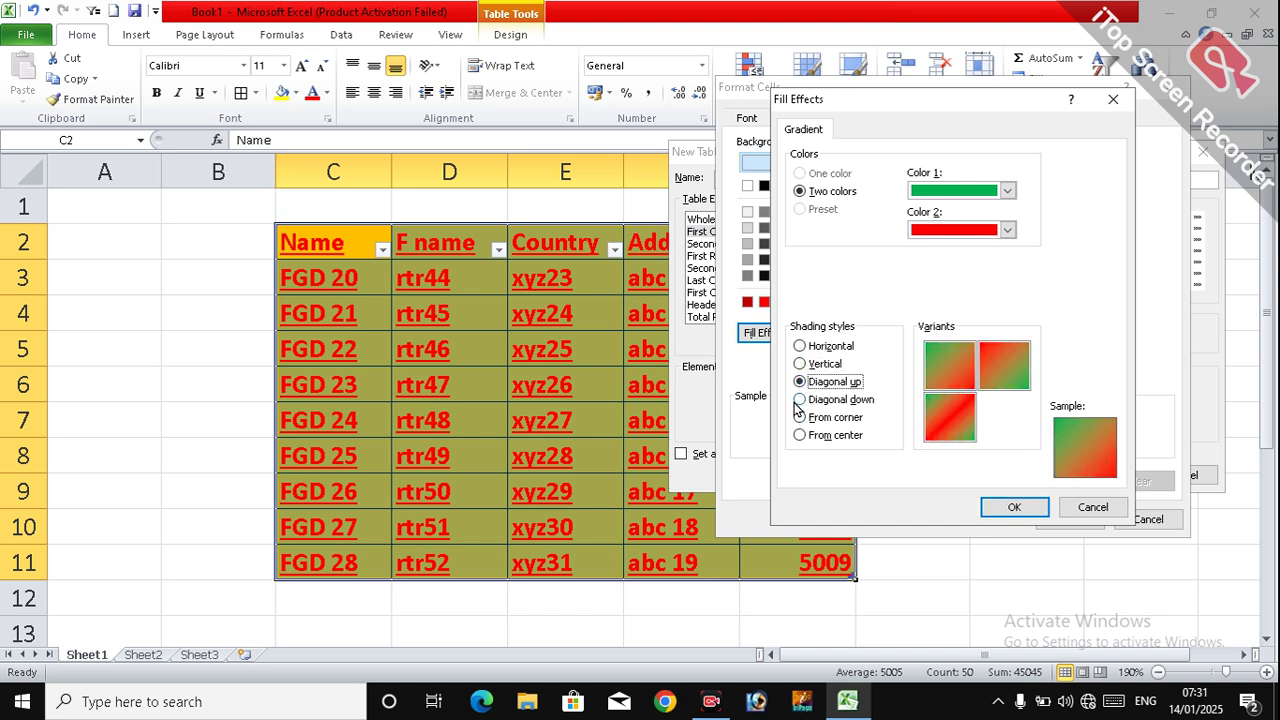
{"action": "left_click", "coordinate": [799, 400]}
{"action": "left_click", "coordinate": [804, 419]}
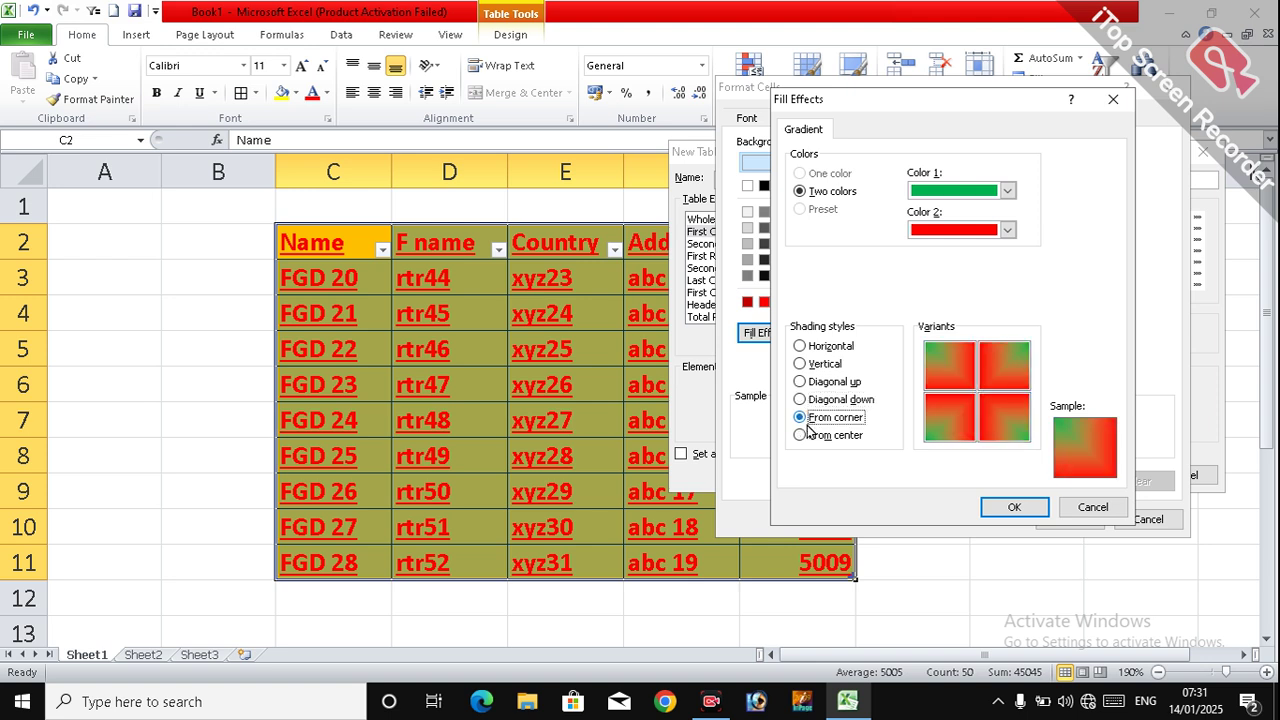
{"action": "left_click", "coordinate": [806, 436]}
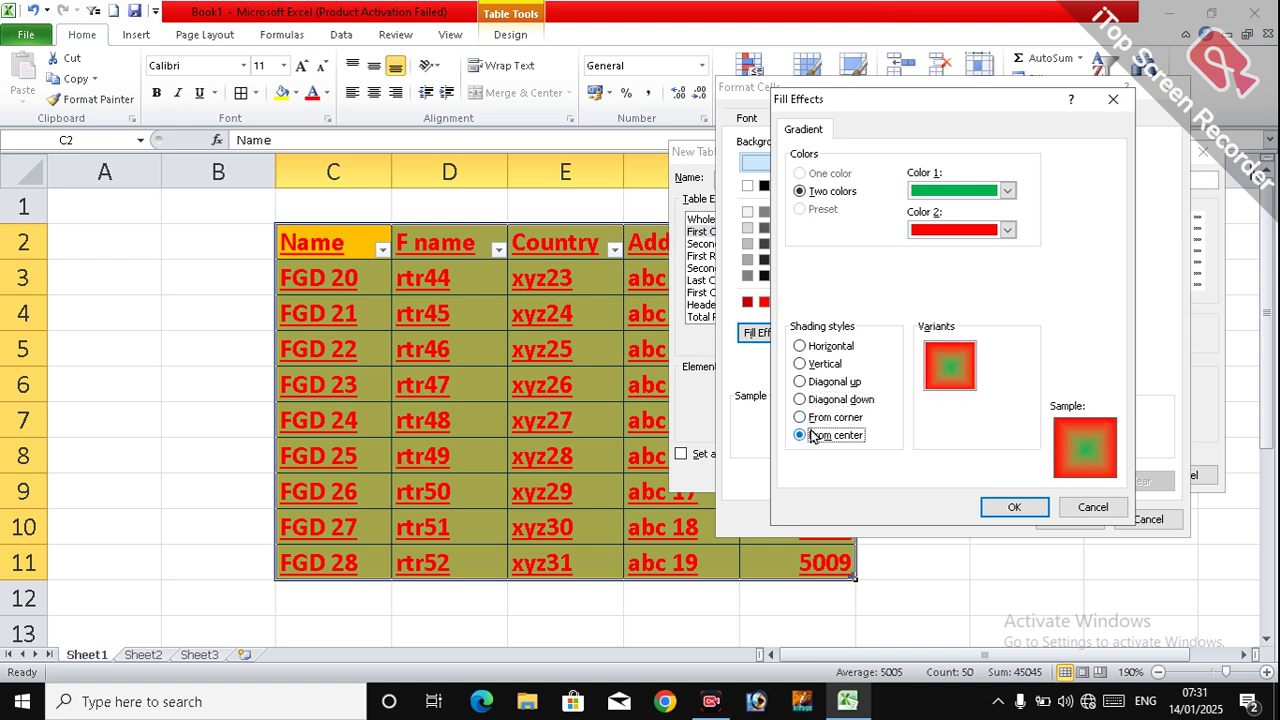
{"action": "left_click", "coordinate": [806, 347]}
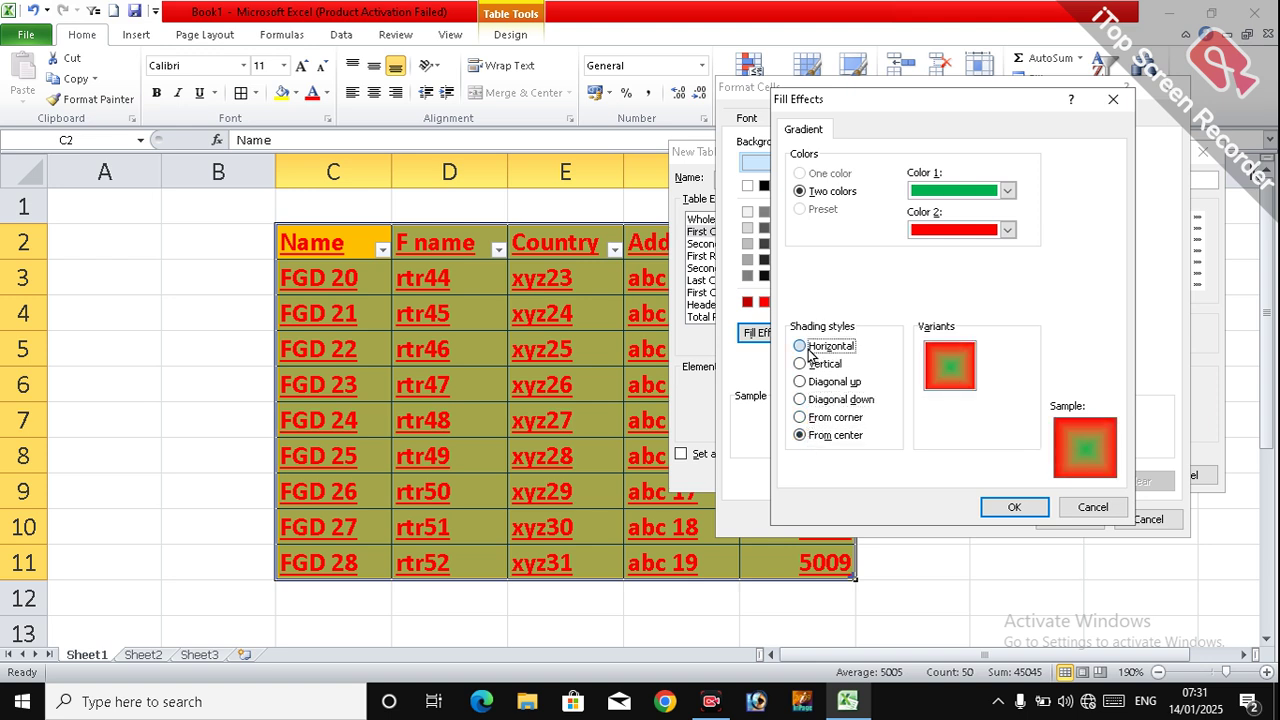
{"action": "left_click", "coordinate": [1015, 507]}
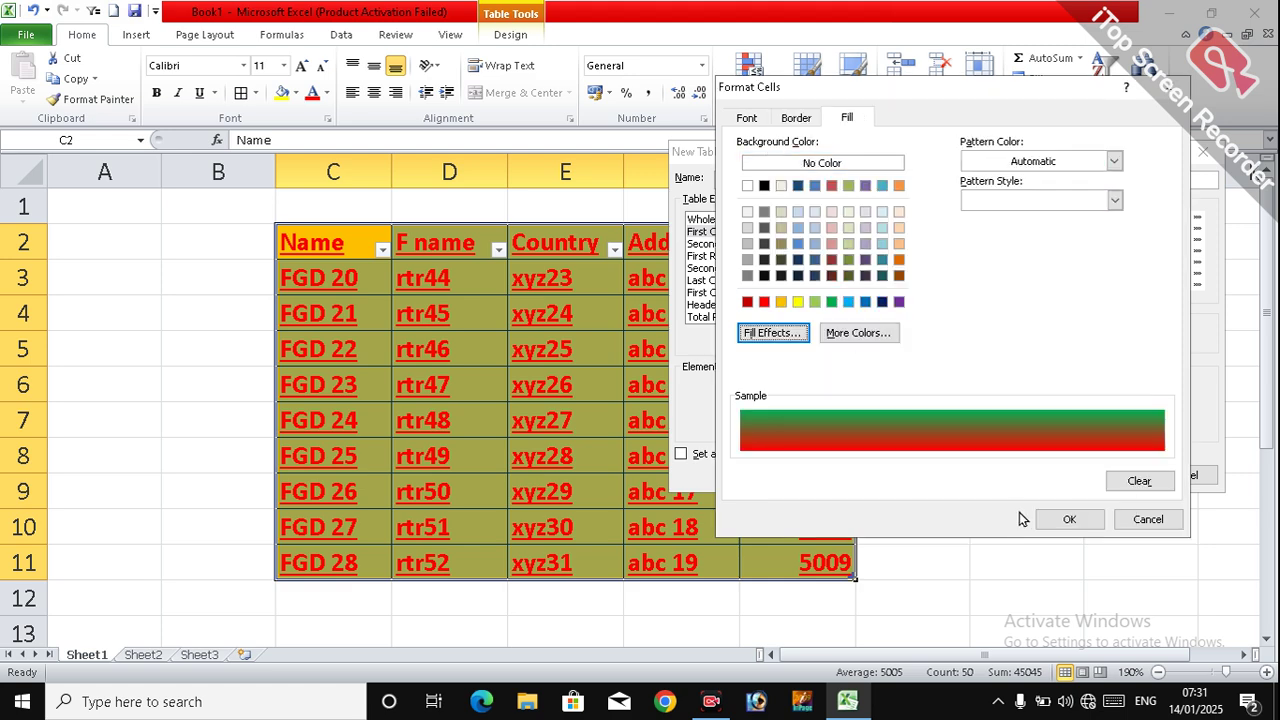
{"action": "left_click", "coordinate": [1068, 518]}
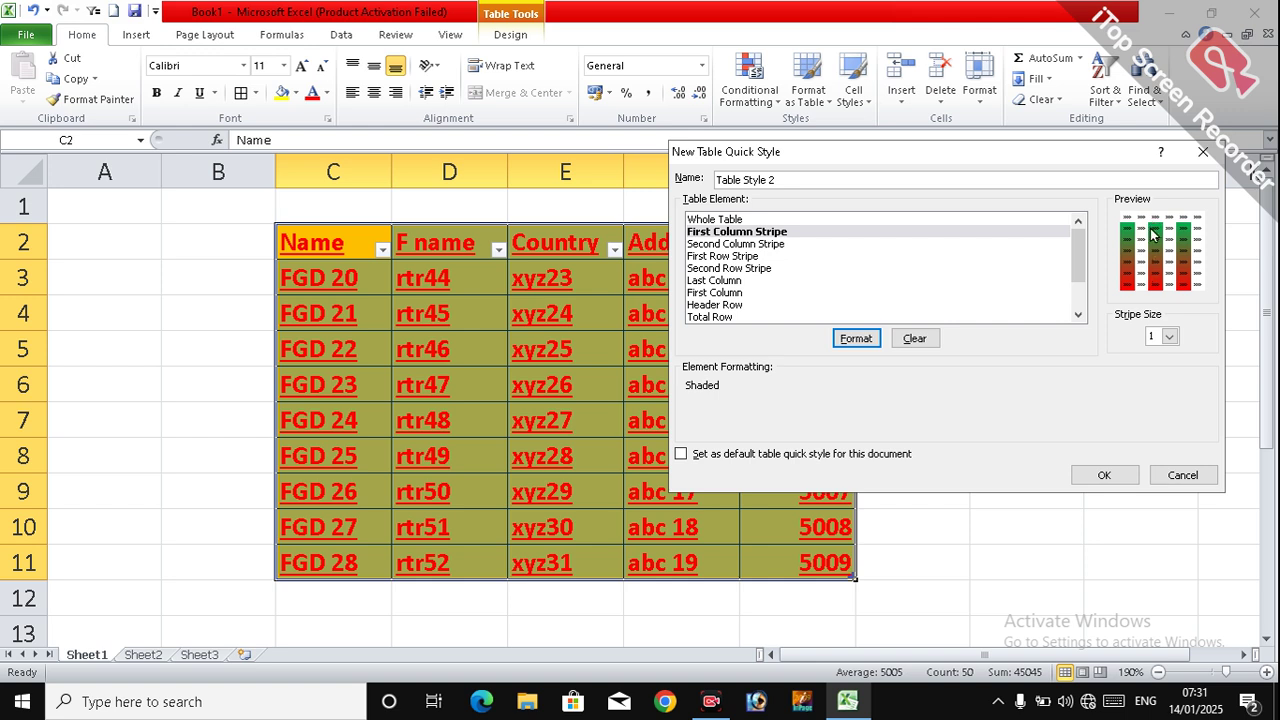
{"action": "left_click", "coordinate": [1100, 476]}
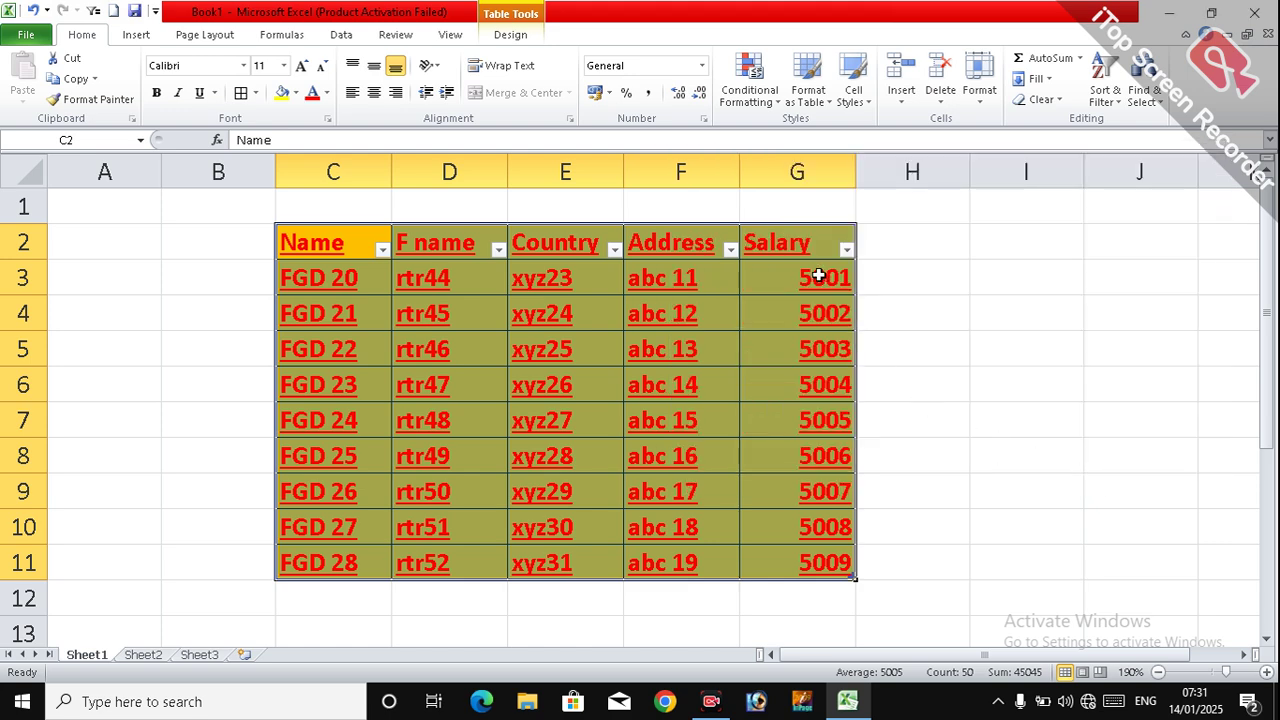
{"action": "left_click", "coordinate": [815, 100]}
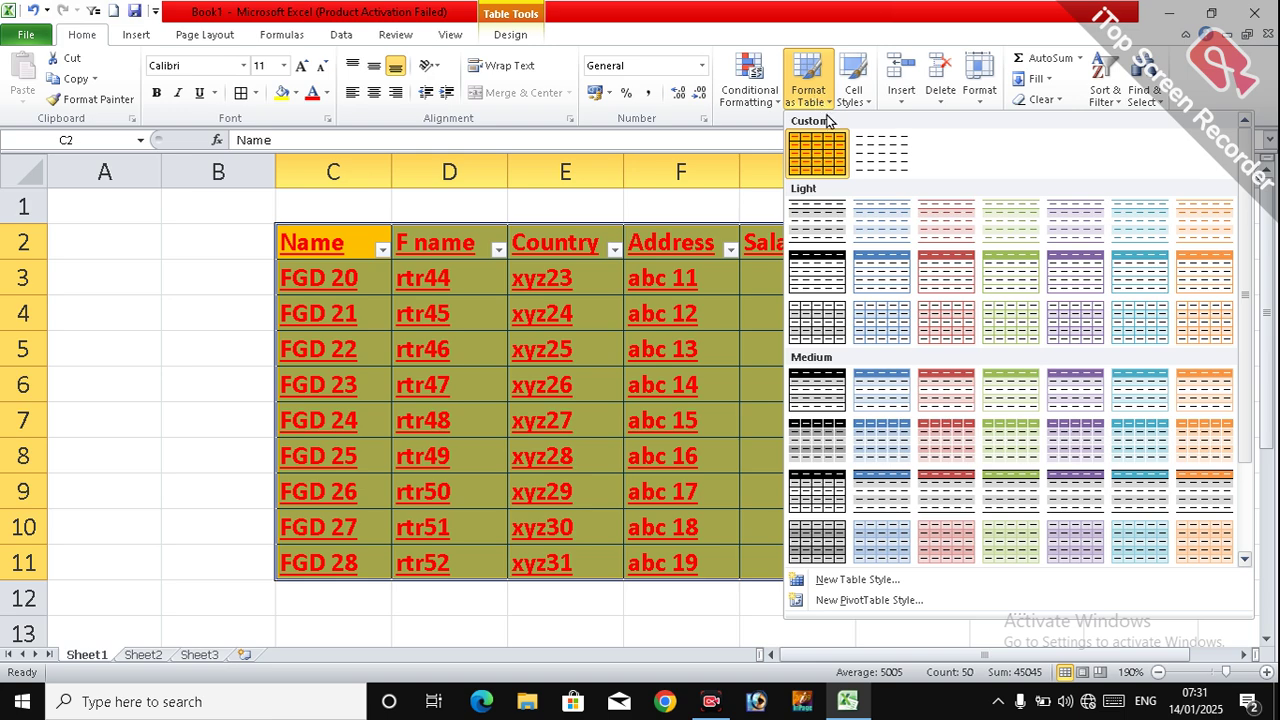
{"action": "scroll", "coordinate": [870, 210], "scroll_direction": "down", "scroll_amount": 3}
{"action": "scroll", "coordinate": [870, 212], "scroll_direction": "up", "scroll_amount": 3}
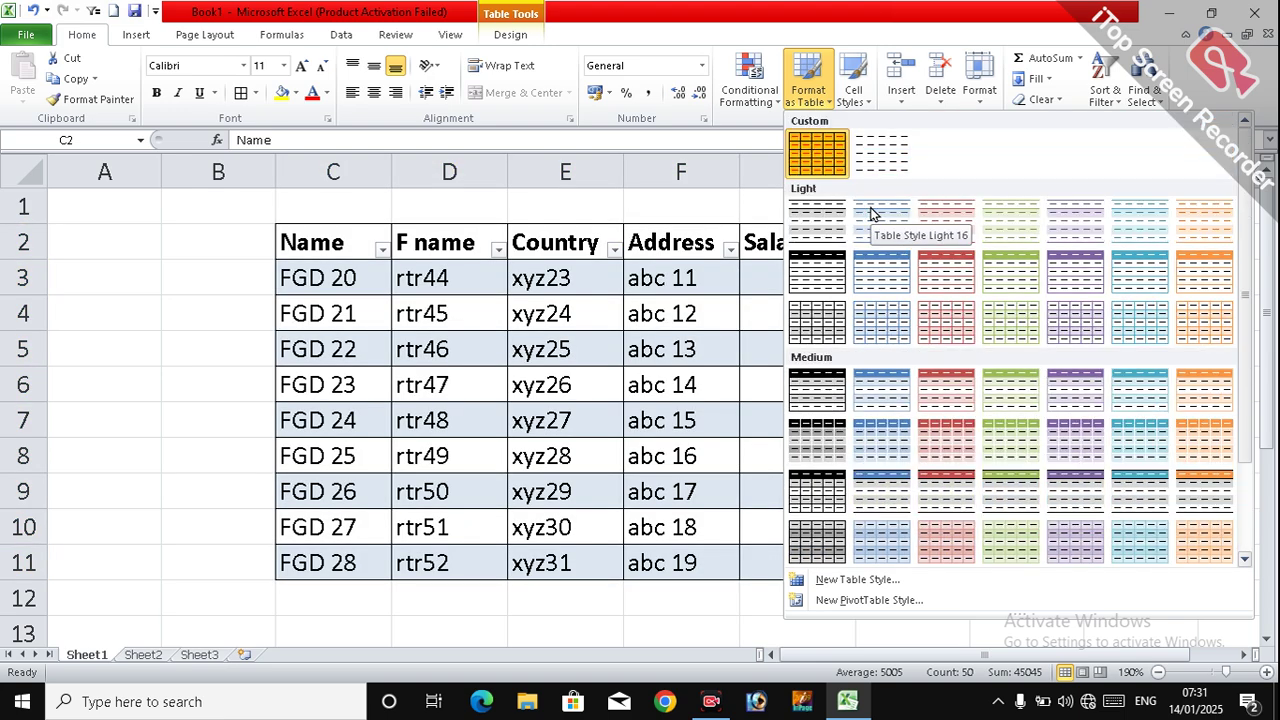
{"action": "scroll", "coordinate": [870, 212], "scroll_direction": "down", "scroll_amount": 3}
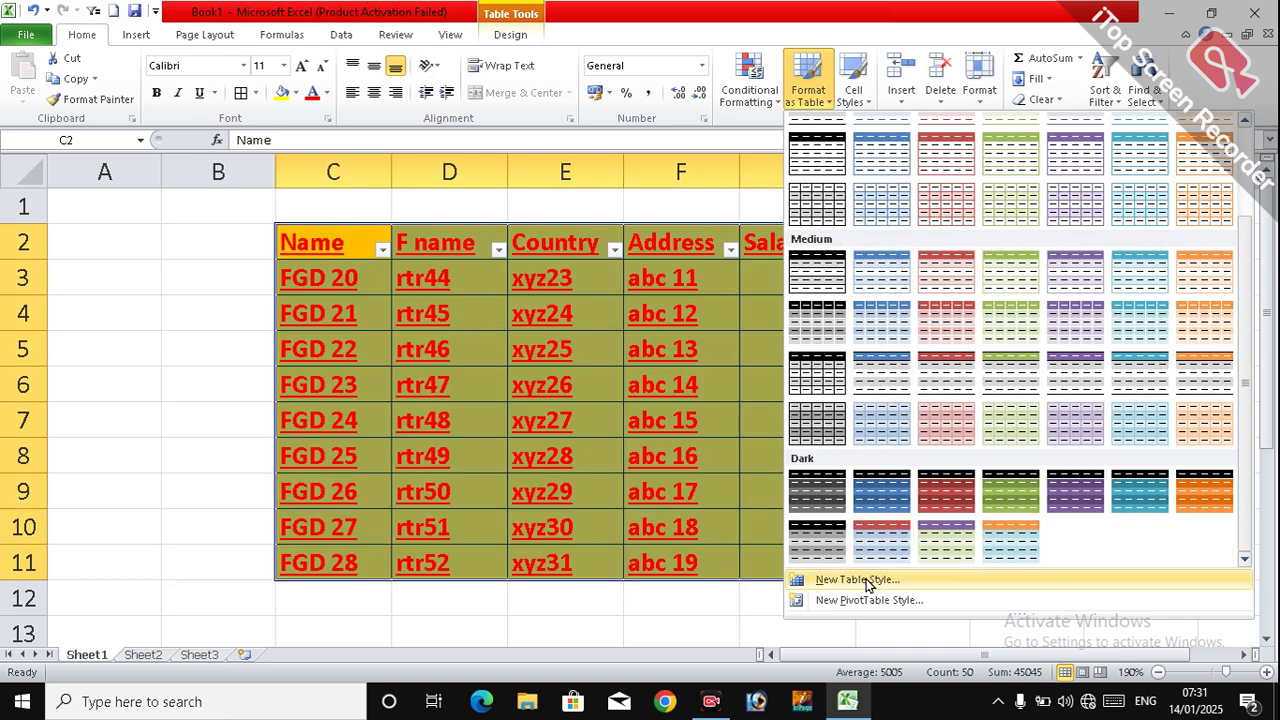
{"action": "left_click", "coordinate": [856, 579]}
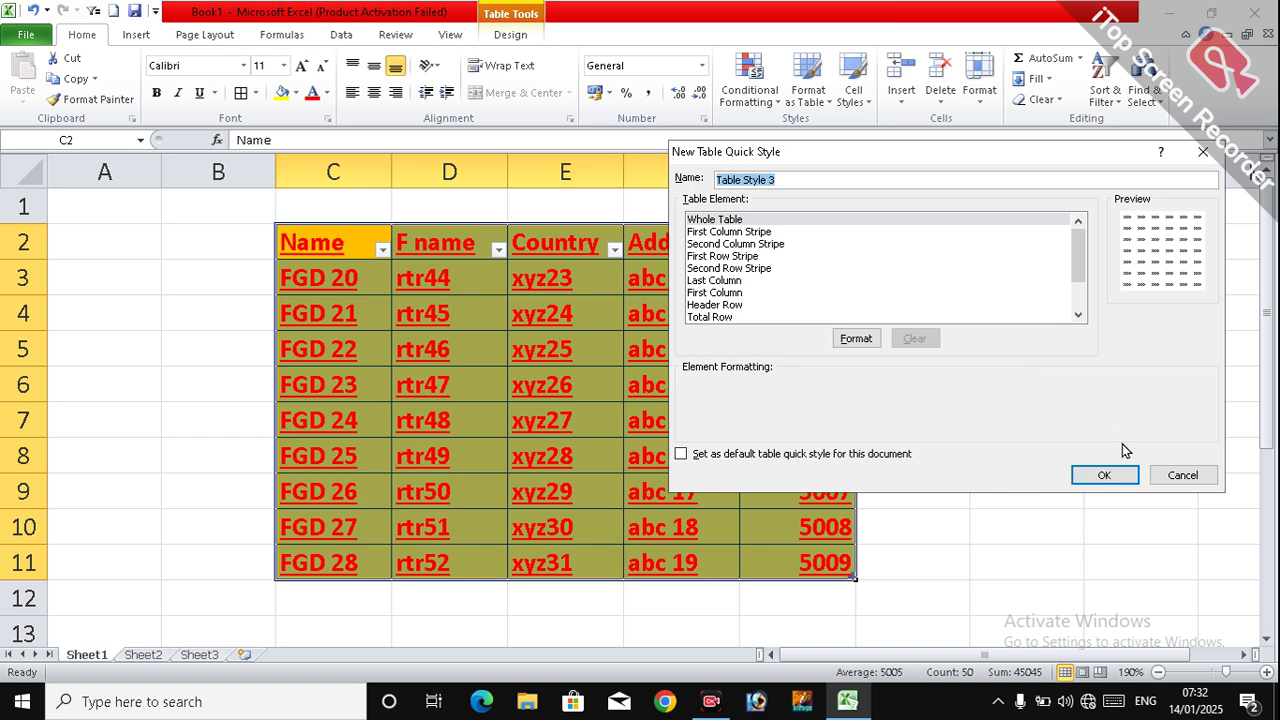
{"action": "left_click", "coordinate": [1157, 479]}
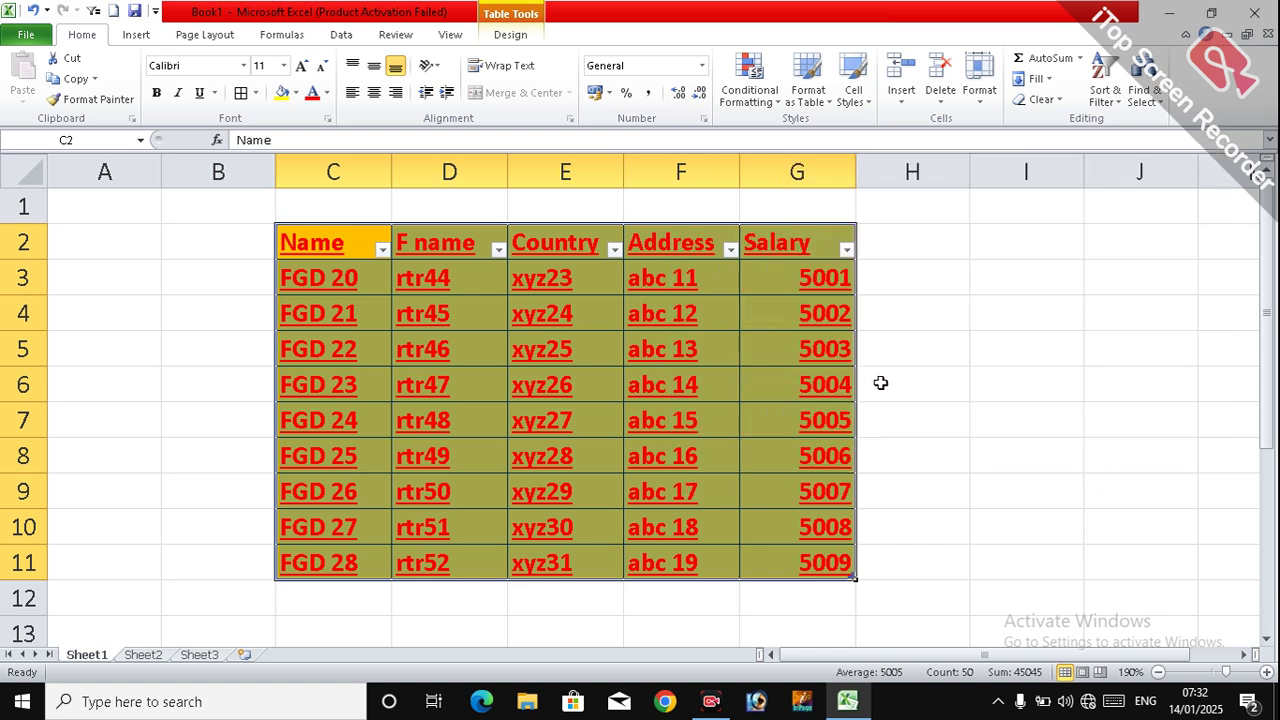
Resize the orange employee table to the range C2:E8.
{"action": "left_click", "coordinate": [815, 383]}
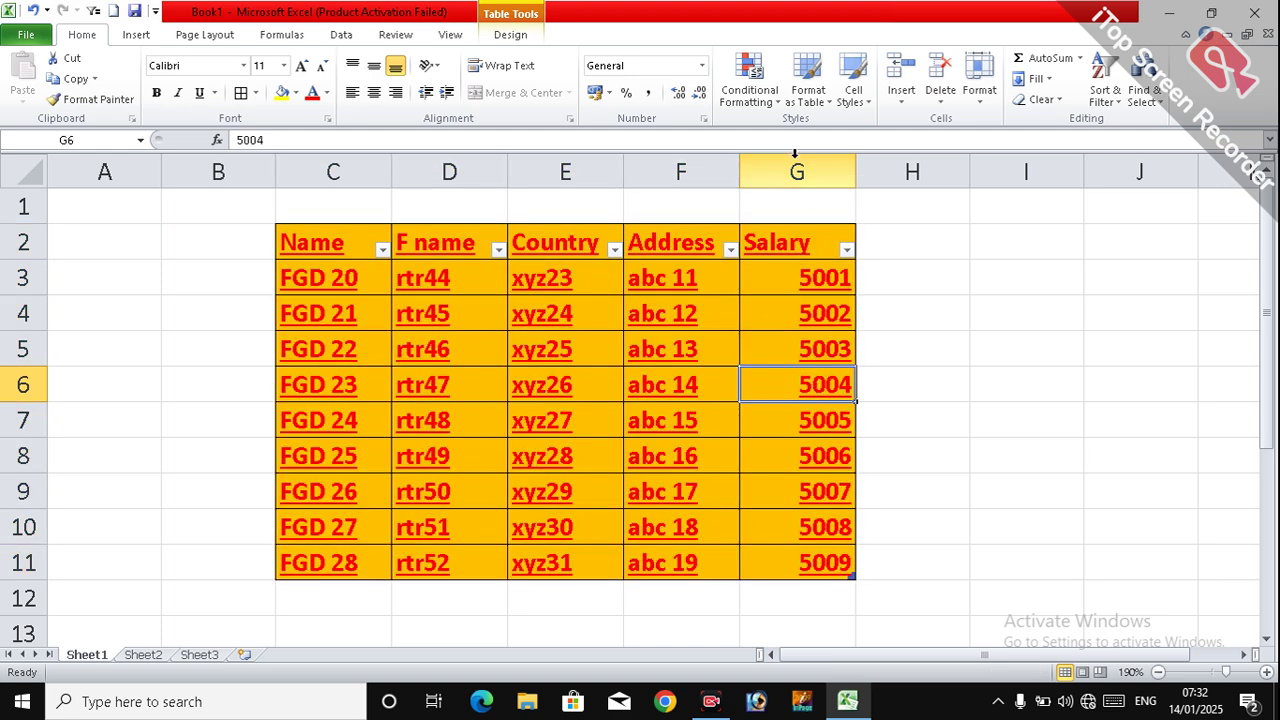
{"action": "left_click", "coordinate": [808, 96]}
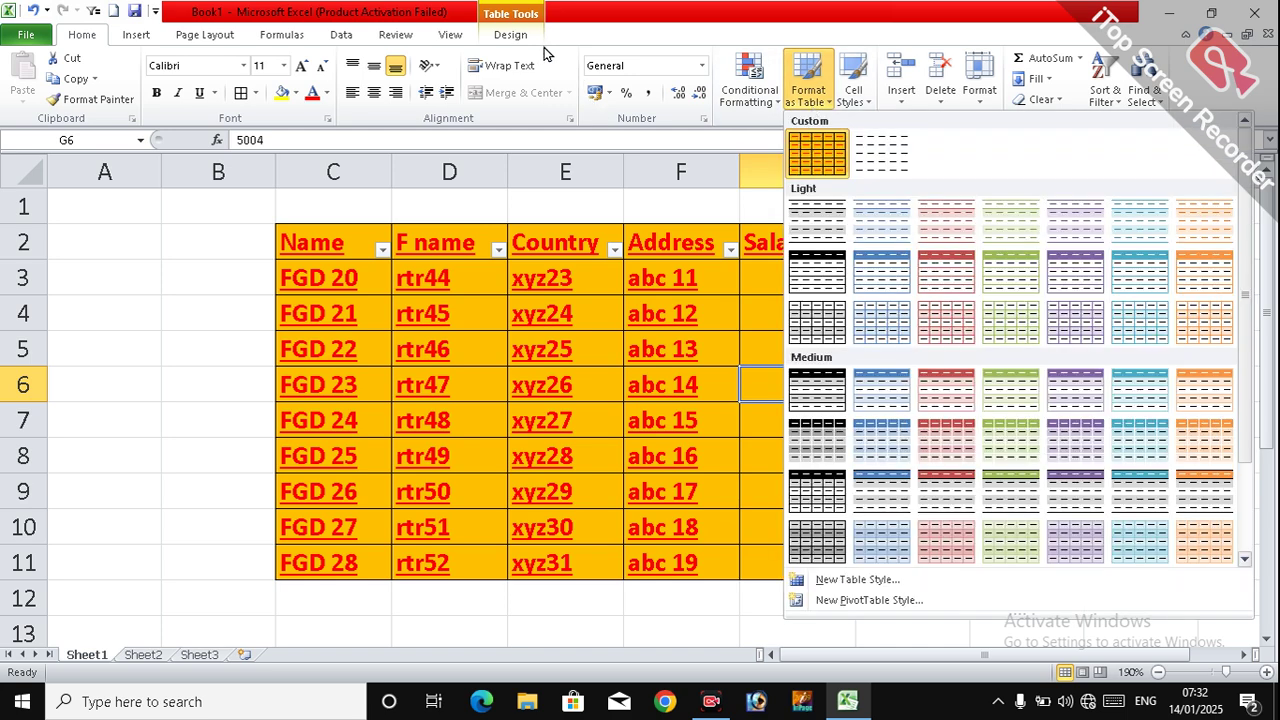
{"action": "left_click", "coordinate": [531, 47]}
{"action": "left_click", "coordinate": [506, 34]}
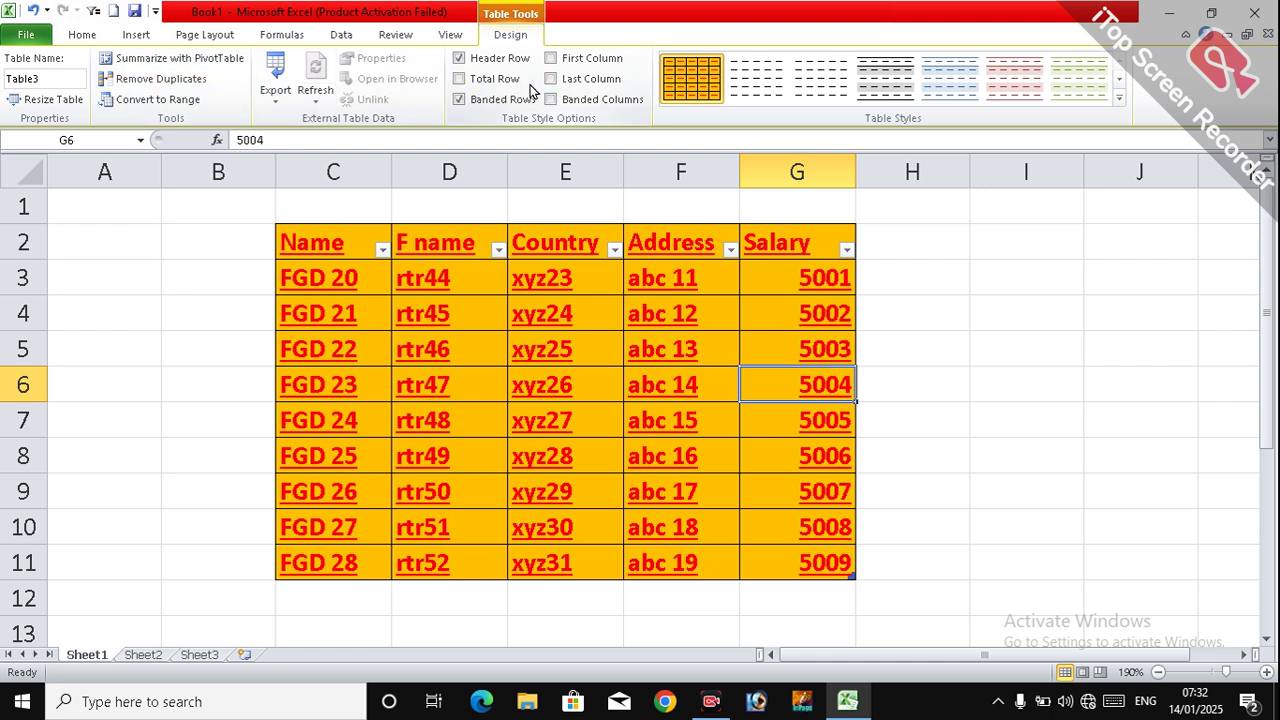
{"action": "left_click", "coordinate": [55, 82]}
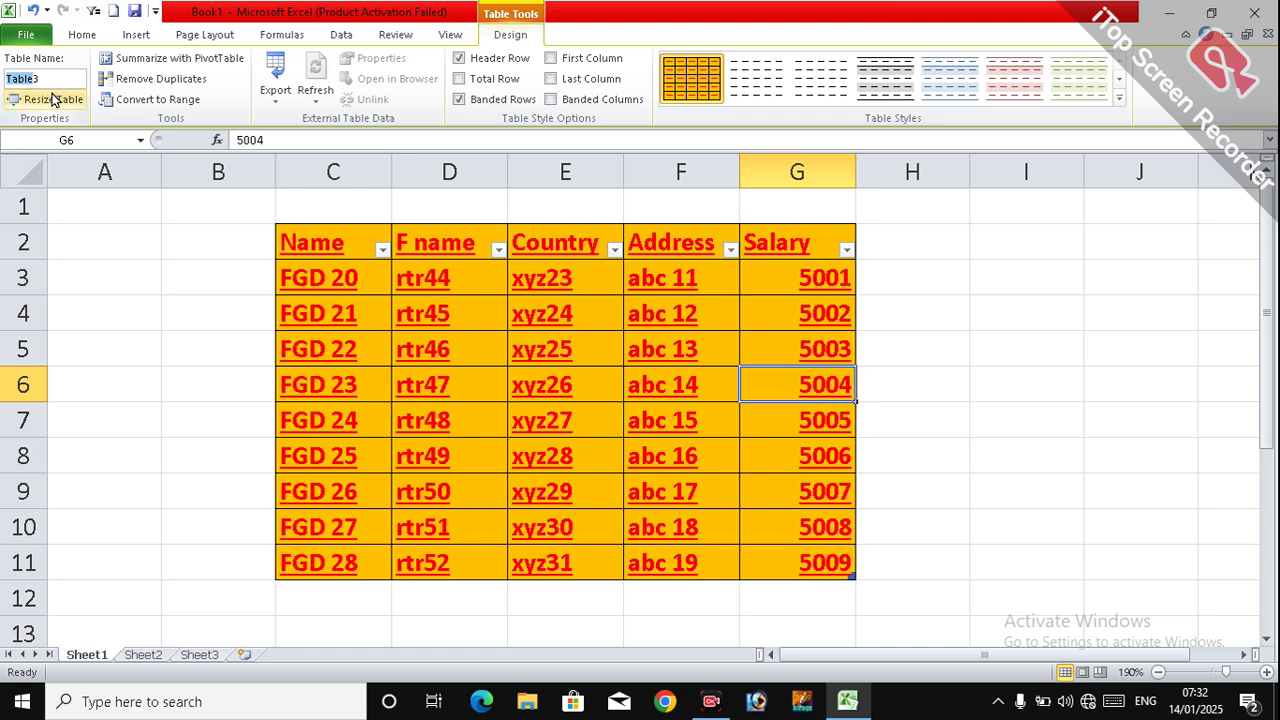
{"action": "left_click", "coordinate": [58, 100]}
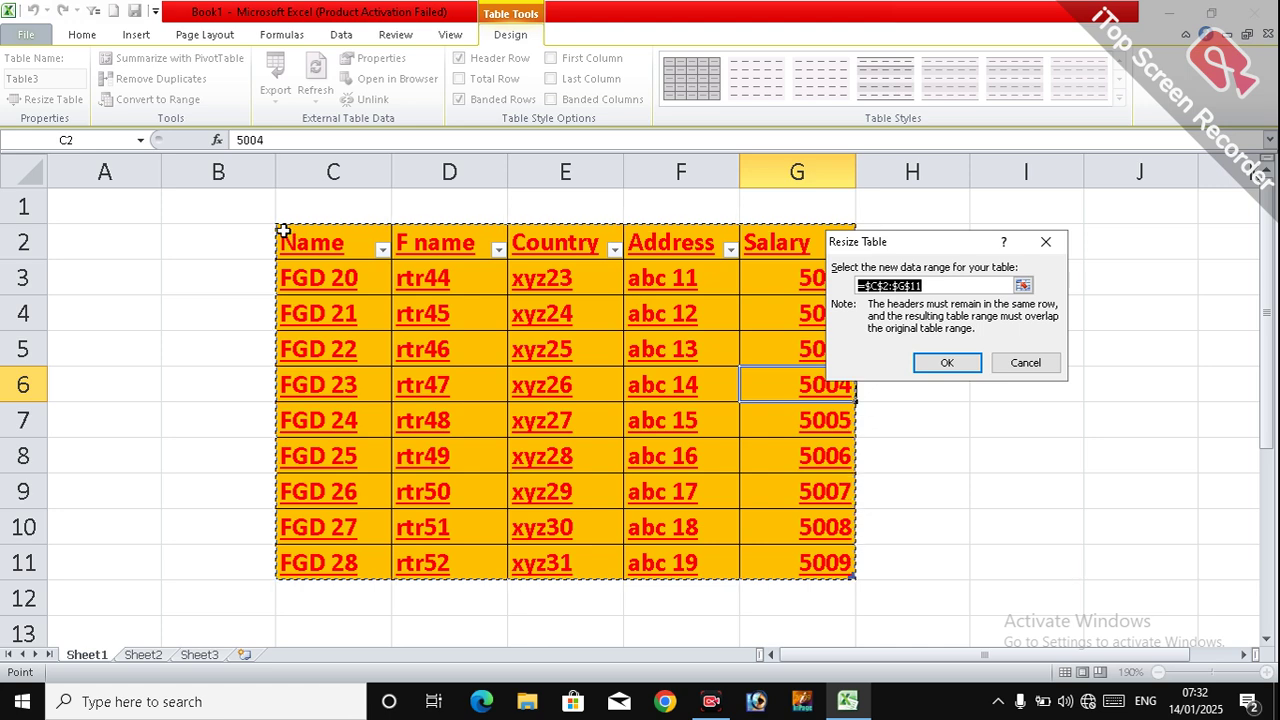
{"action": "left_click_drag", "start_coordinate": [288, 243], "coordinate": [565, 448]}
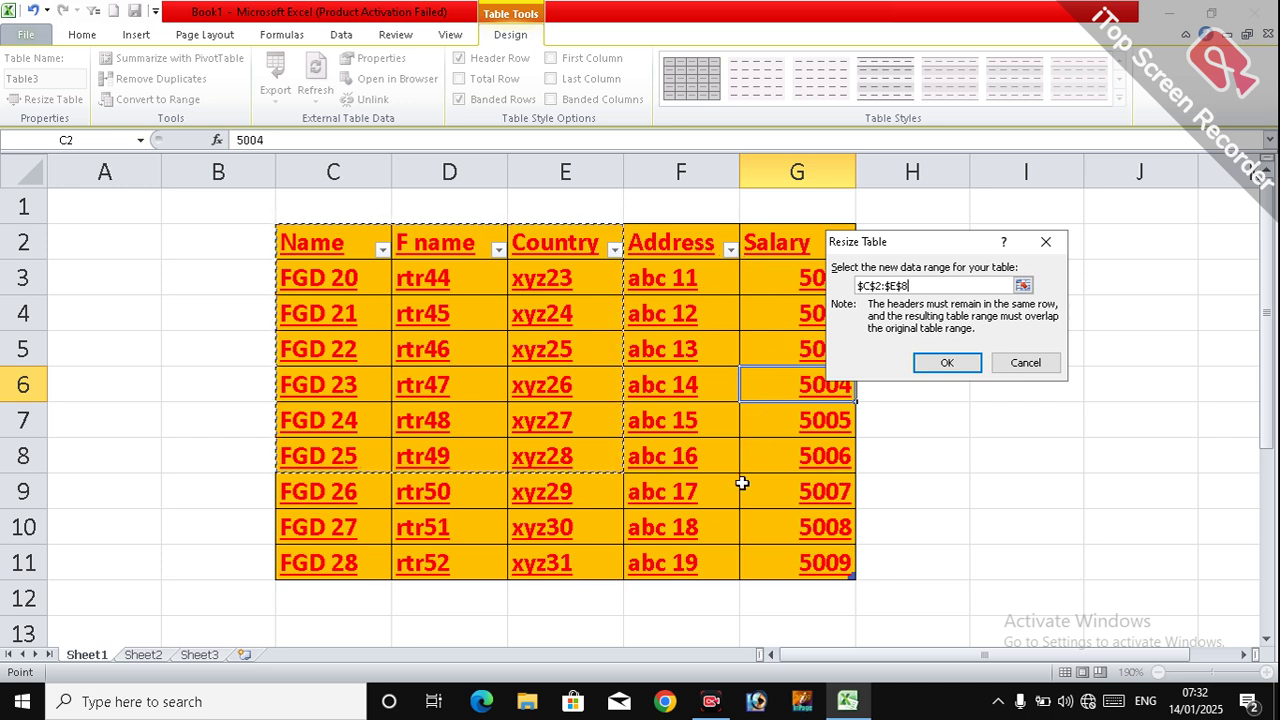
{"action": "left_click", "coordinate": [948, 364]}
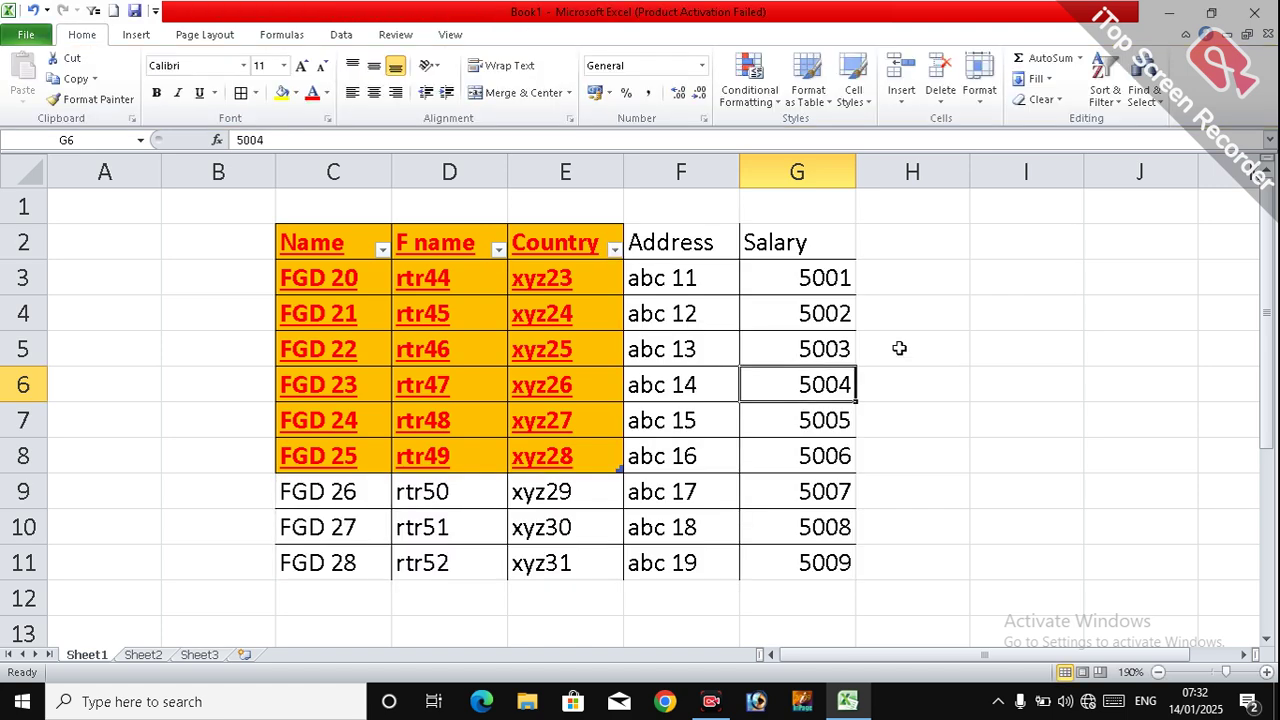
Convert the orange employee table C2:E8 to a normal range.
{"action": "left_click", "coordinate": [491, 346]}
{"action": "left_click", "coordinate": [510, 34]}
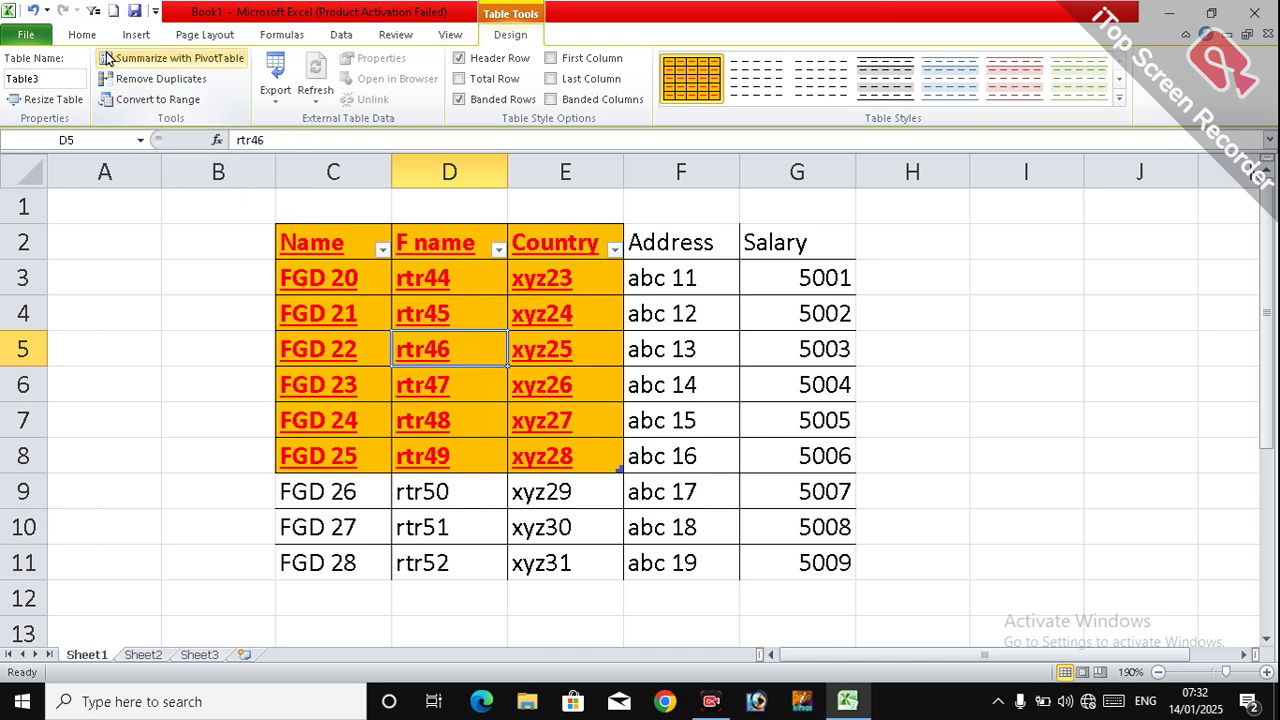
{"action": "left_click", "coordinate": [136, 34]}
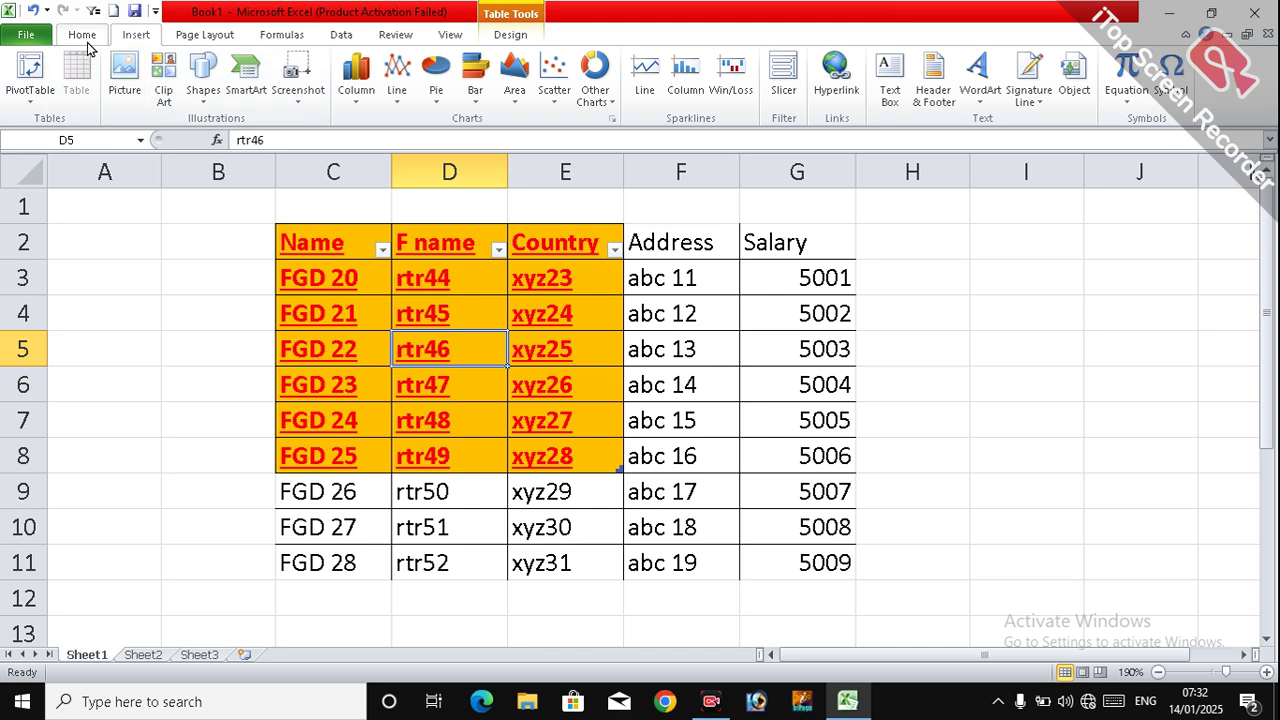
{"action": "left_click", "coordinate": [511, 36]}
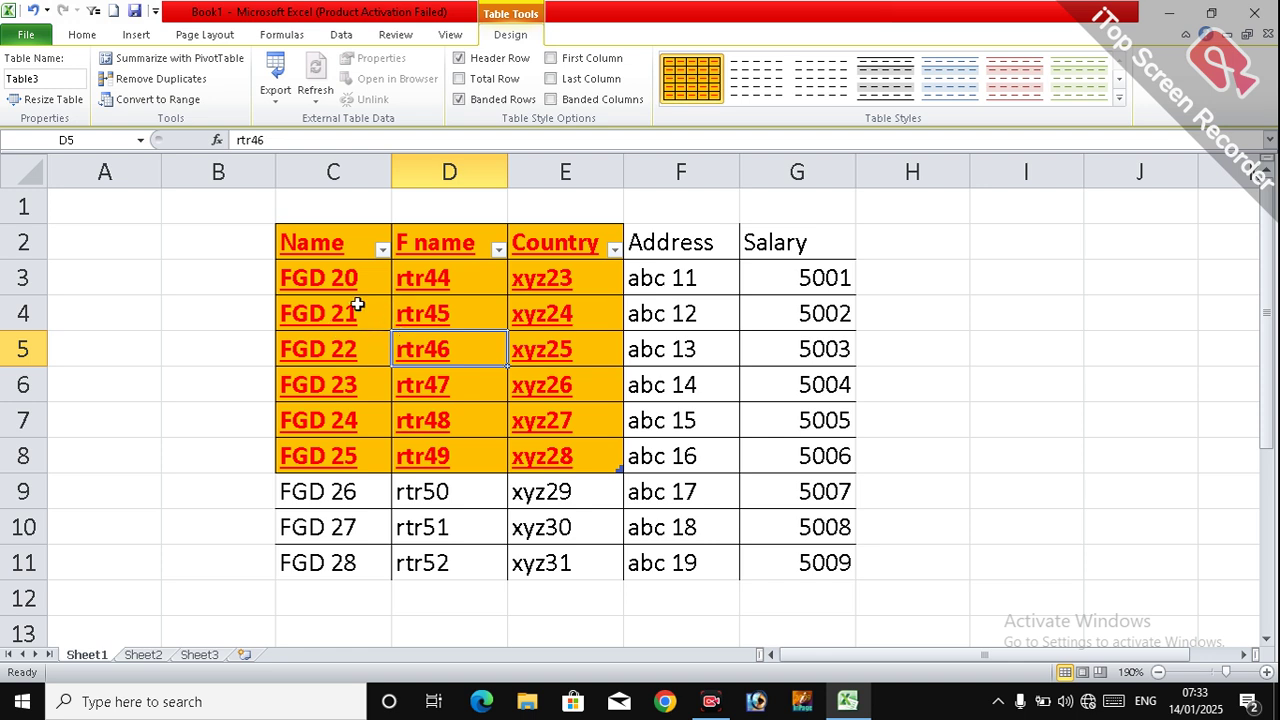
{"action": "left_click_drag", "start_coordinate": [344, 244], "coordinate": [546, 449]}
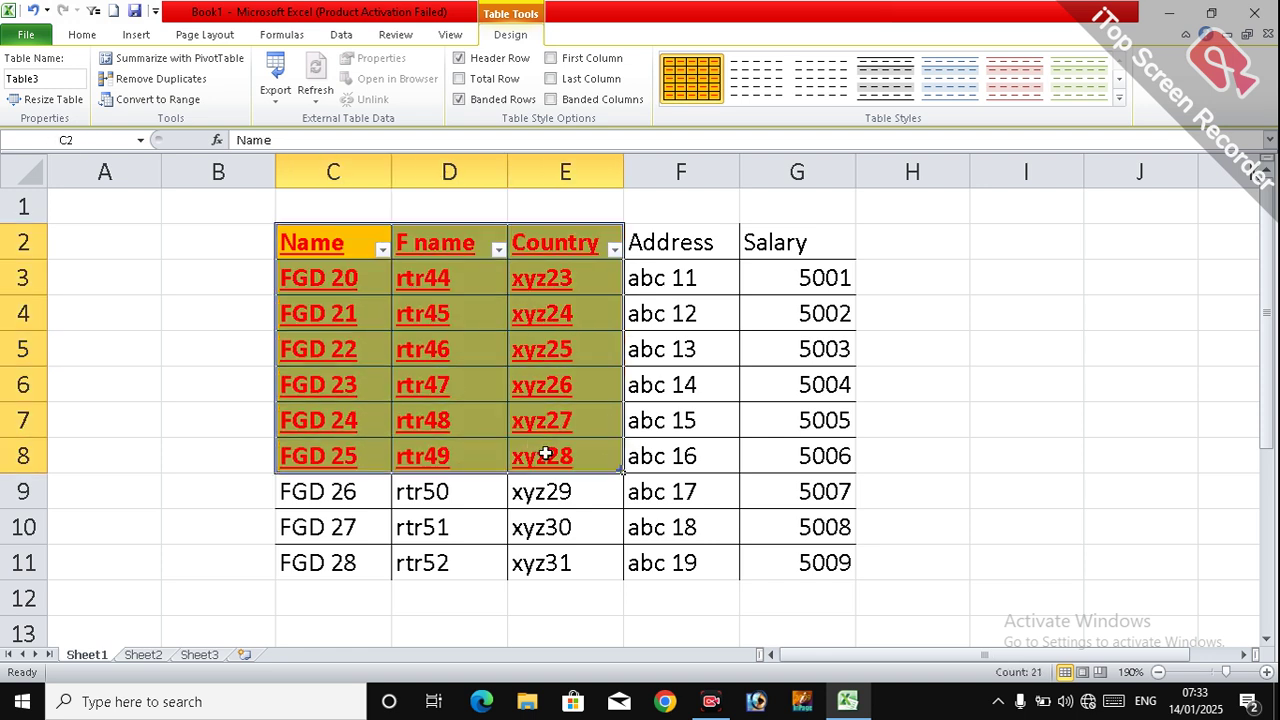
{"action": "left_click", "coordinate": [160, 100]}
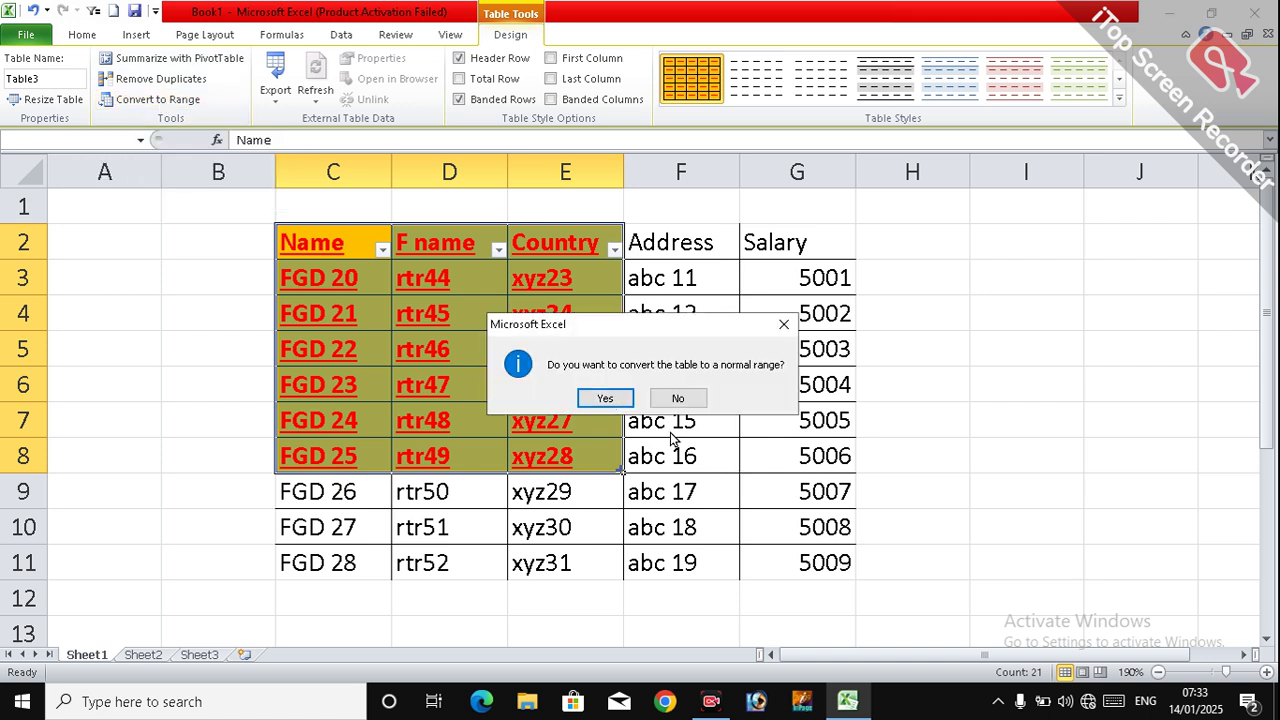
{"action": "left_click", "coordinate": [607, 399]}
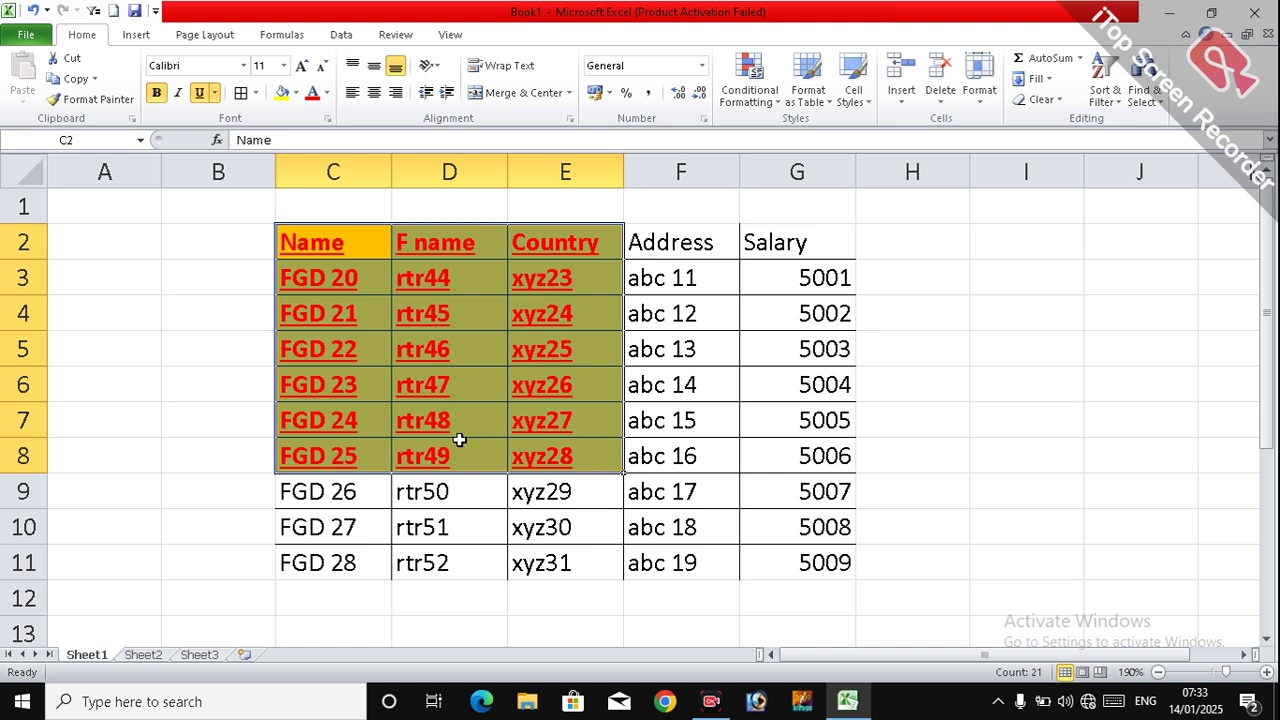
Create a table with headers from the employee data in C2:G11.
{"action": "left_click", "coordinate": [501, 322]}
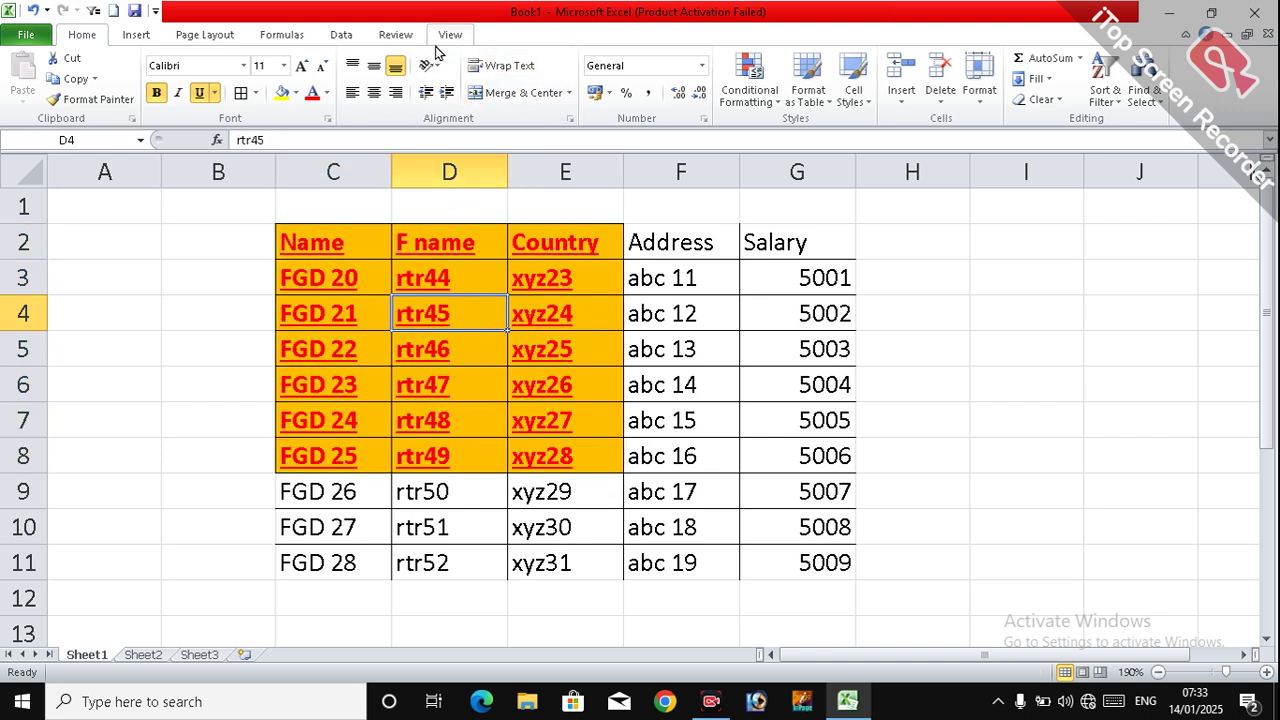
{"action": "left_click_drag", "start_coordinate": [298, 259], "coordinate": [534, 455]}
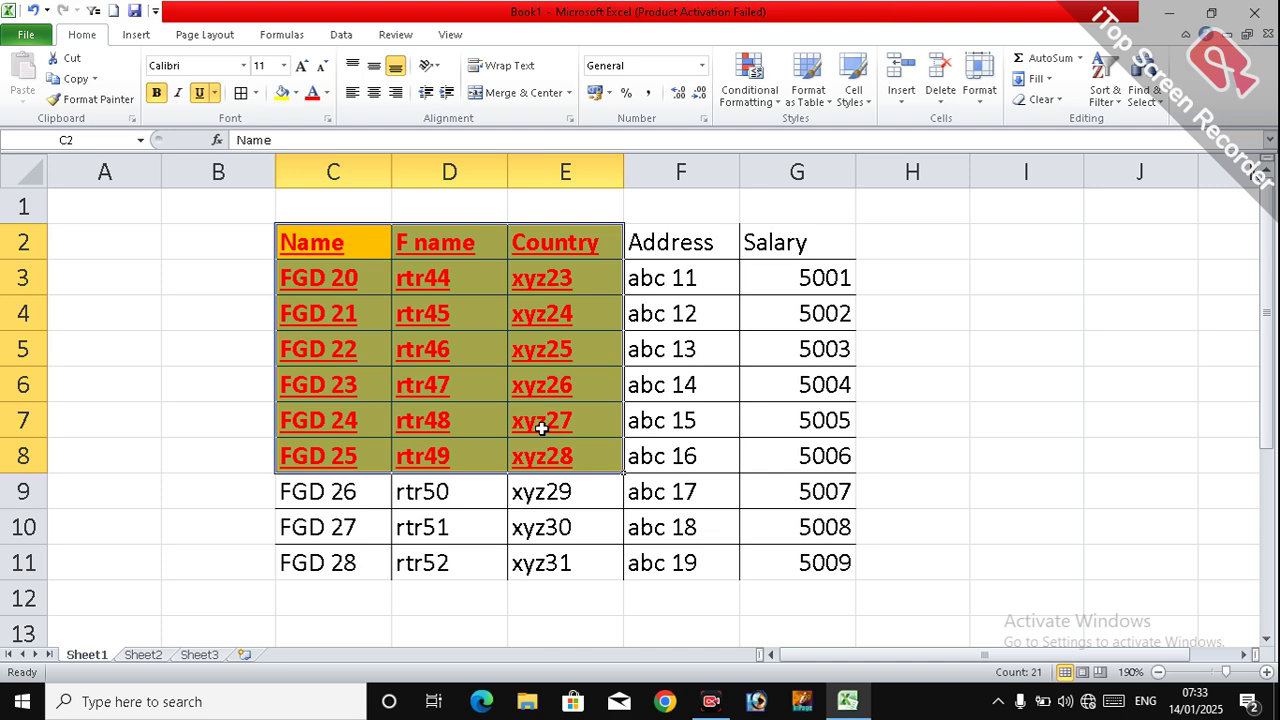
{"action": "left_click_drag", "start_coordinate": [348, 246], "coordinate": [769, 567]}
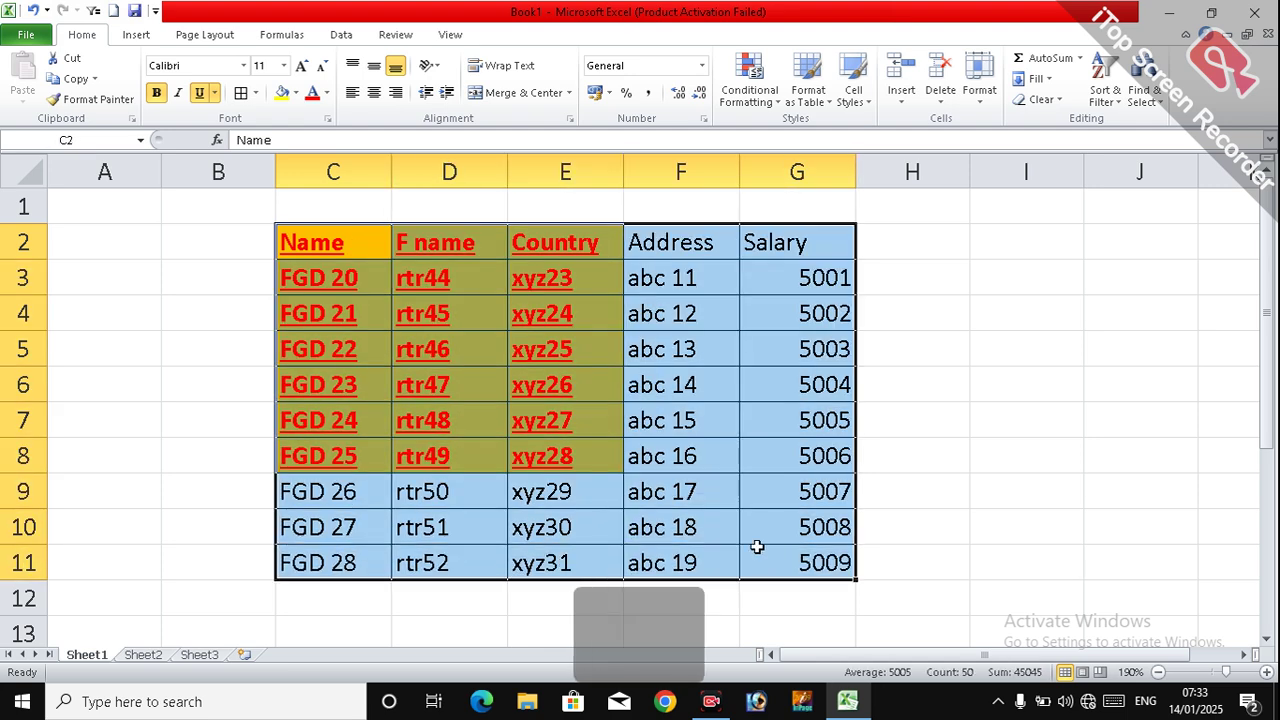
{"action": "key", "text": "ctrl+t"}
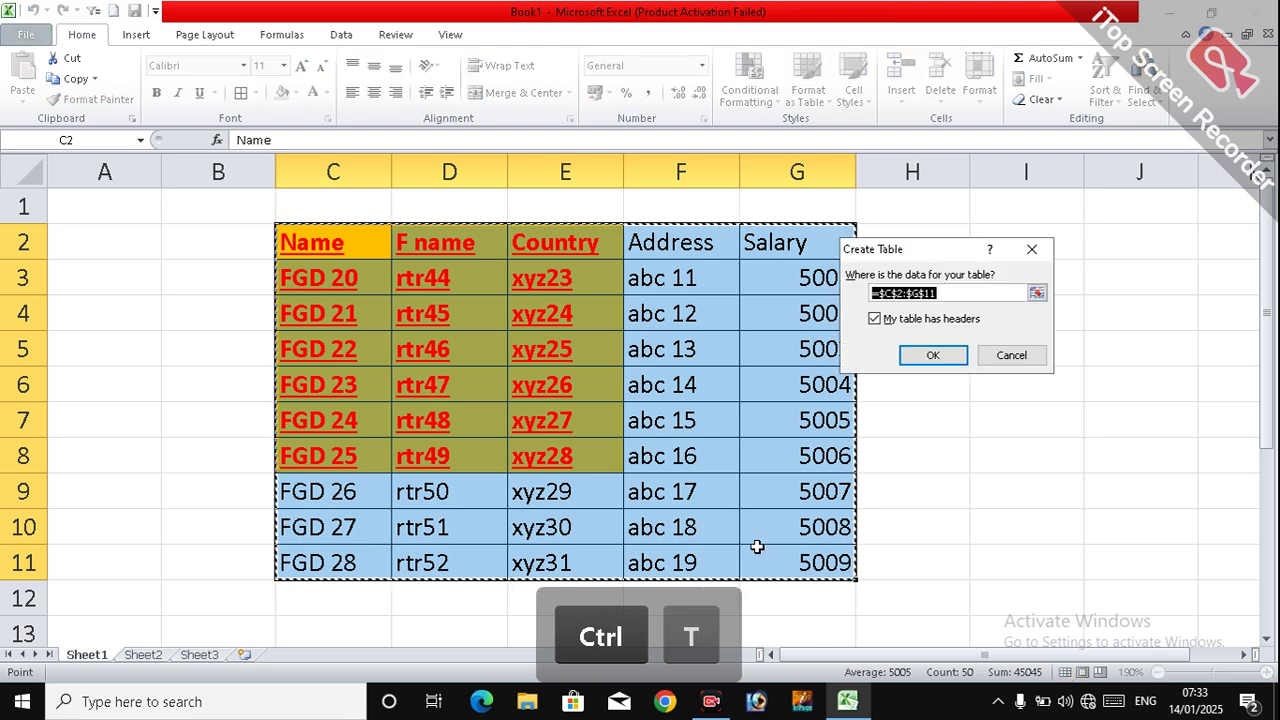
{"action": "left_click", "coordinate": [933, 356]}
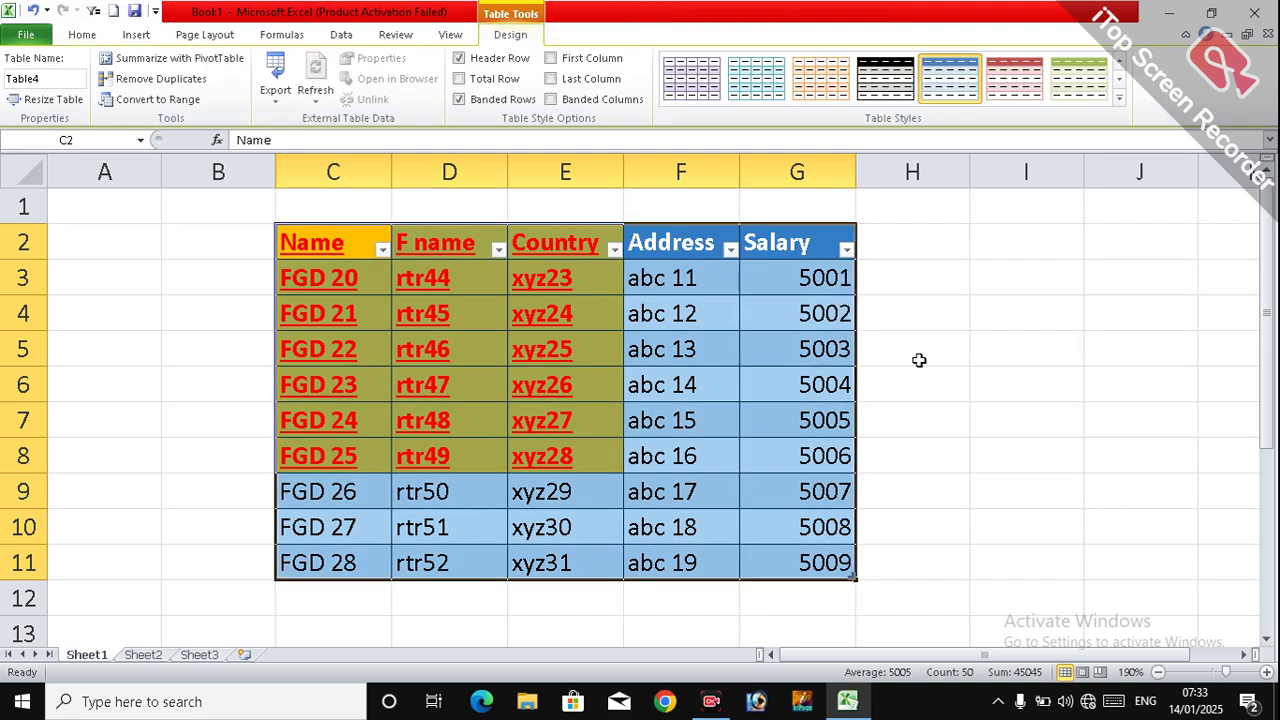
Check the export and refresh options available for the employee table C2:G11.
{"action": "left_click", "coordinate": [578, 540]}
{"action": "left_click", "coordinate": [276, 105]}
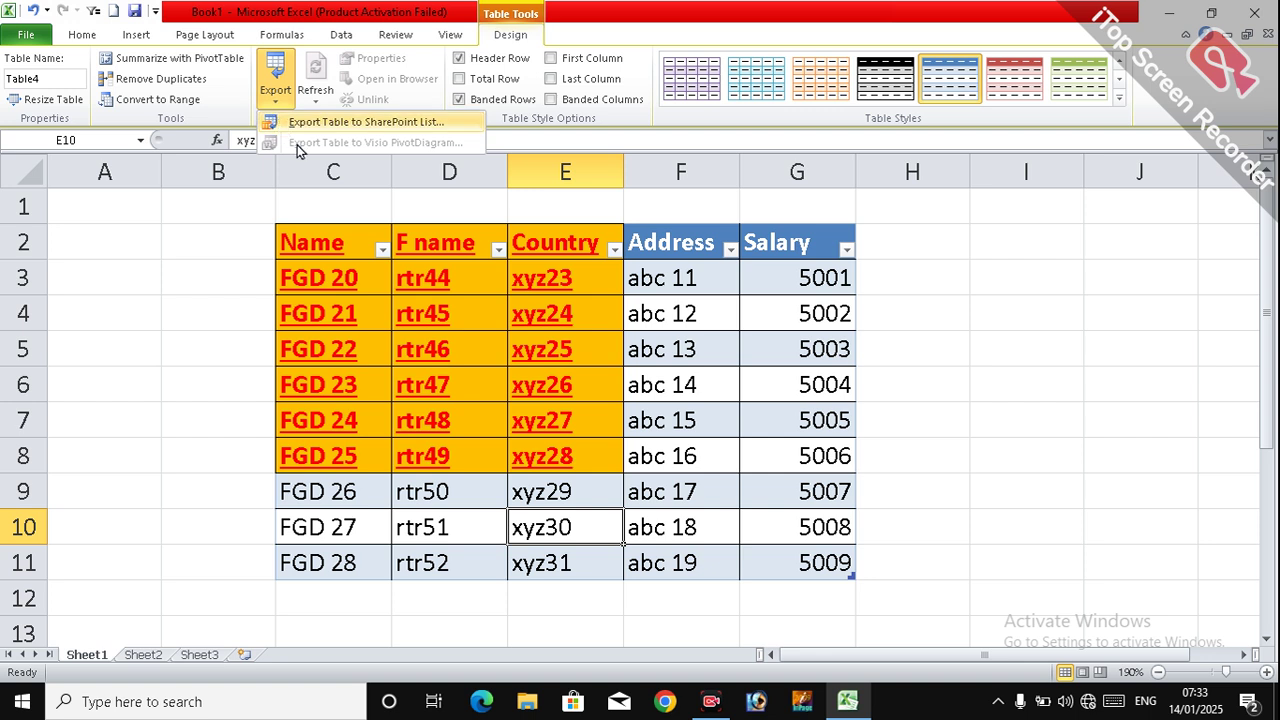
{"action": "left_click", "coordinate": [428, 330]}
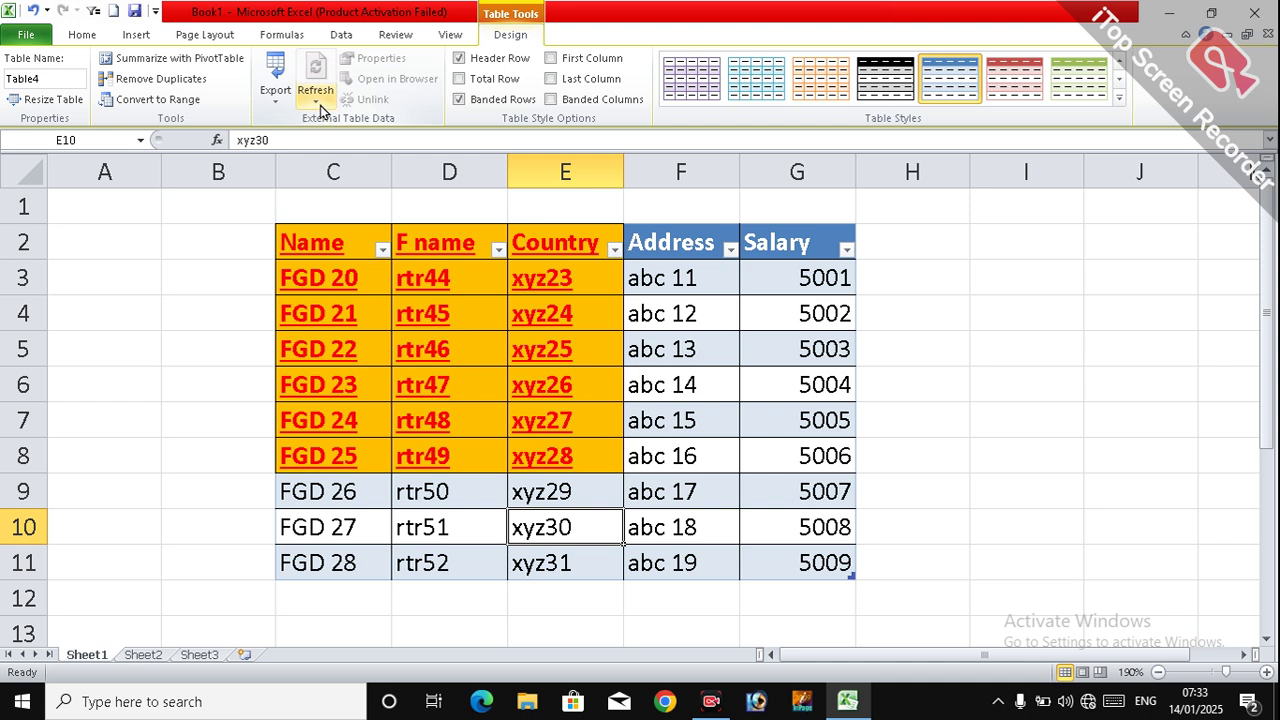
{"action": "left_click", "coordinate": [466, 534]}
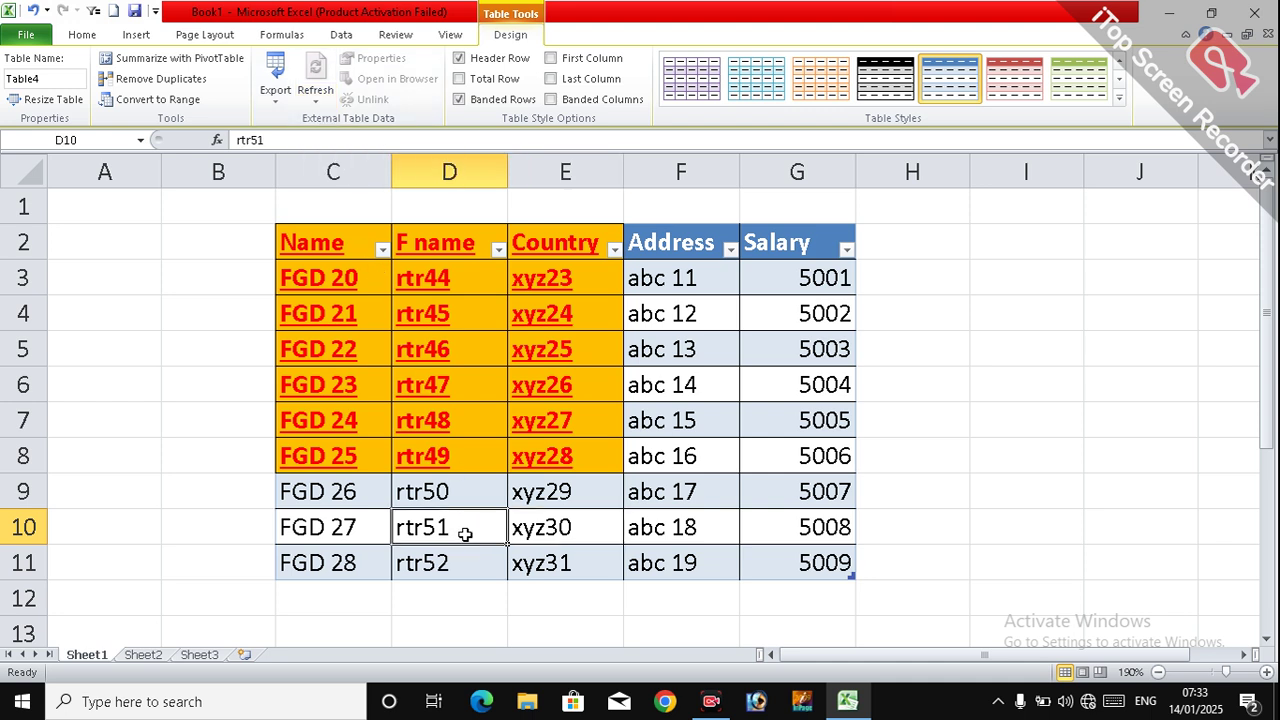
{"action": "left_click", "coordinate": [313, 106]}
{"action": "left_click", "coordinate": [336, 140]}
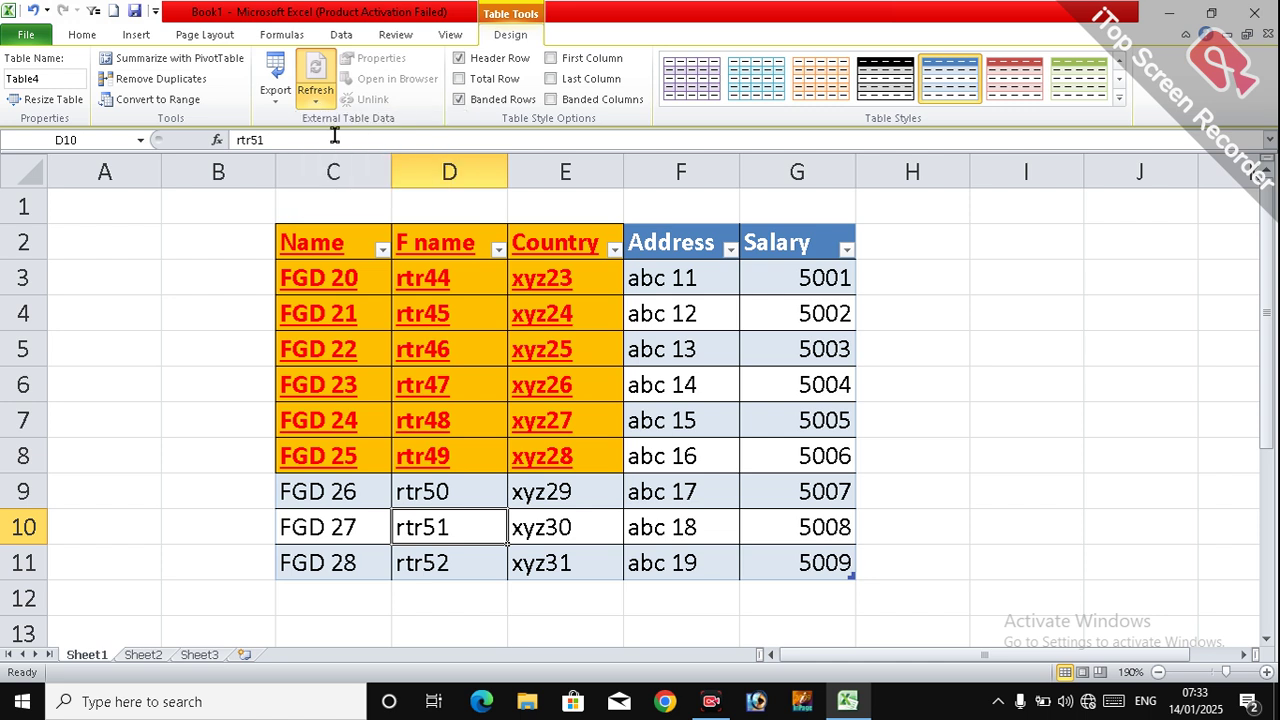
{"action": "left_click", "coordinate": [457, 391]}
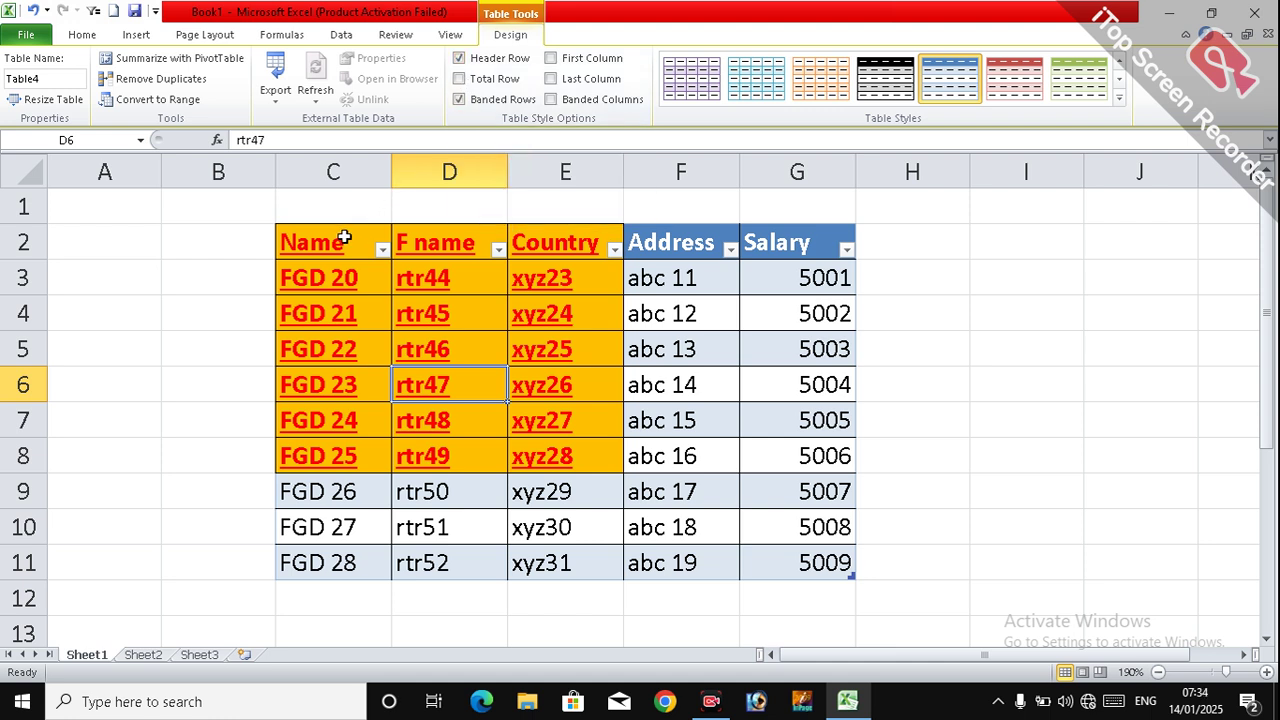
Hide the employee table's header row and show it again.
{"action": "left_click", "coordinate": [788, 243]}
{"action": "left_click", "coordinate": [724, 238]}
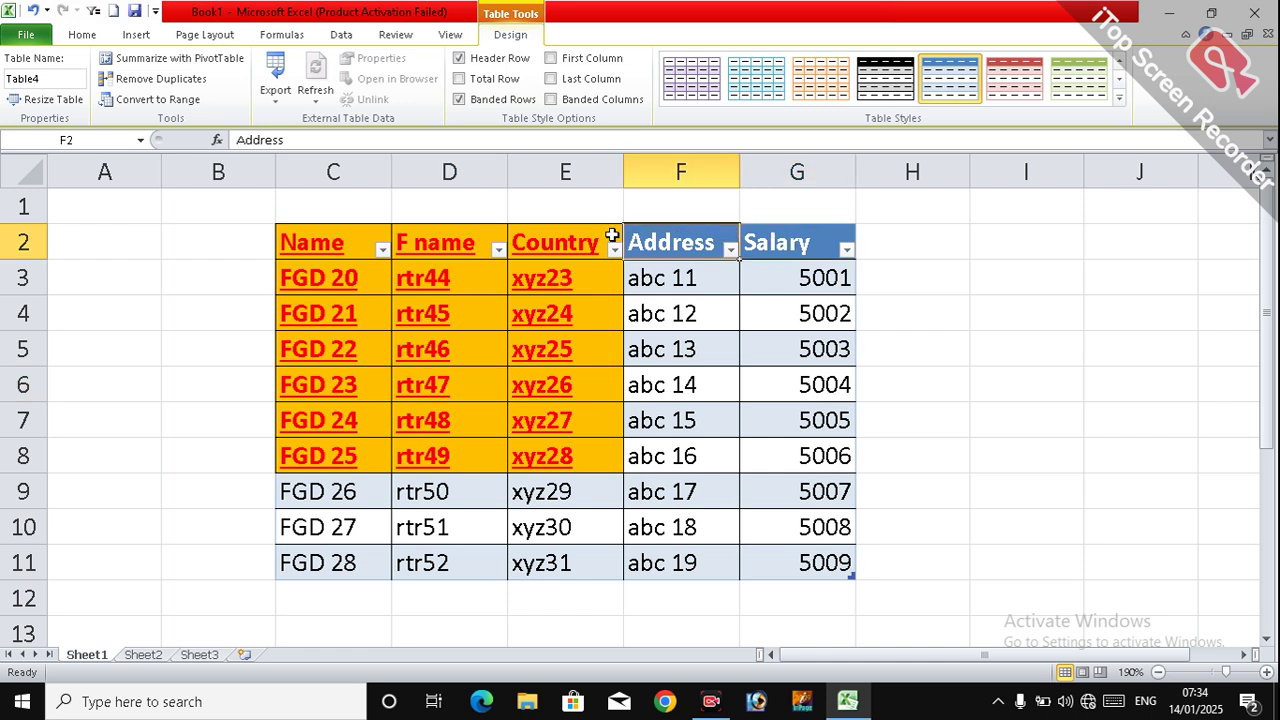
{"action": "left_click", "coordinate": [535, 226]}
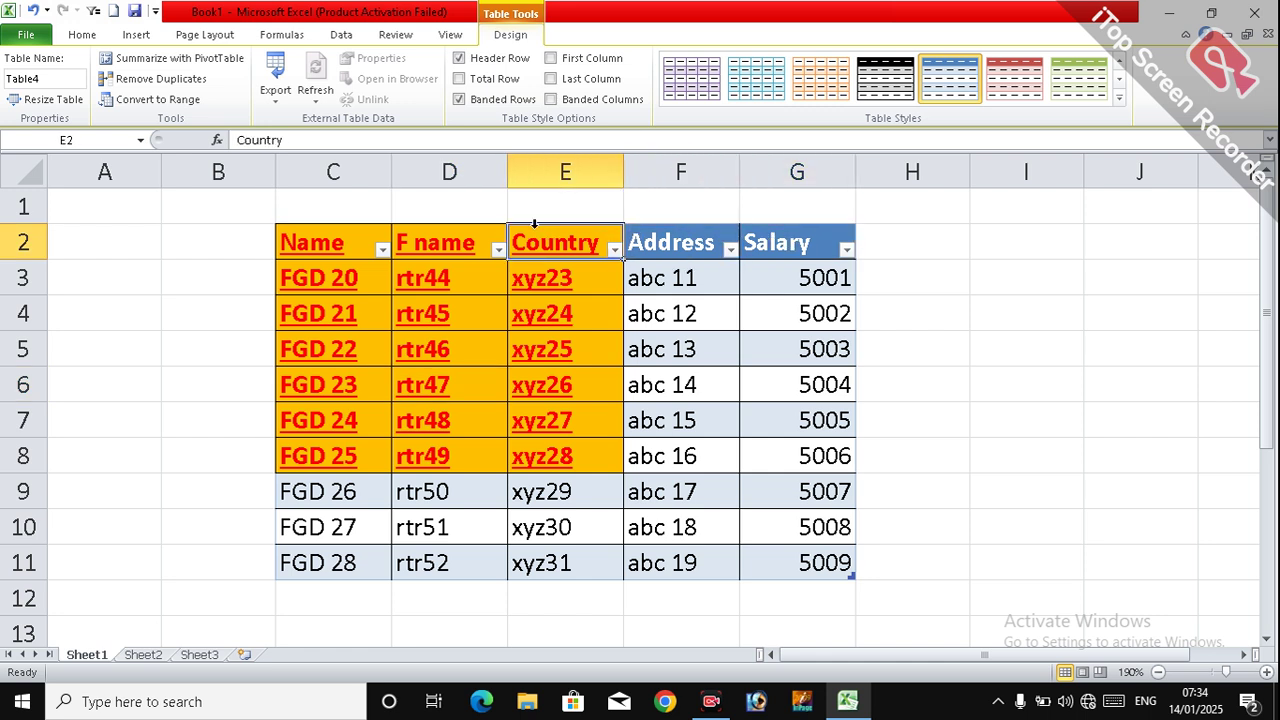
{"action": "left_click", "coordinate": [494, 62]}
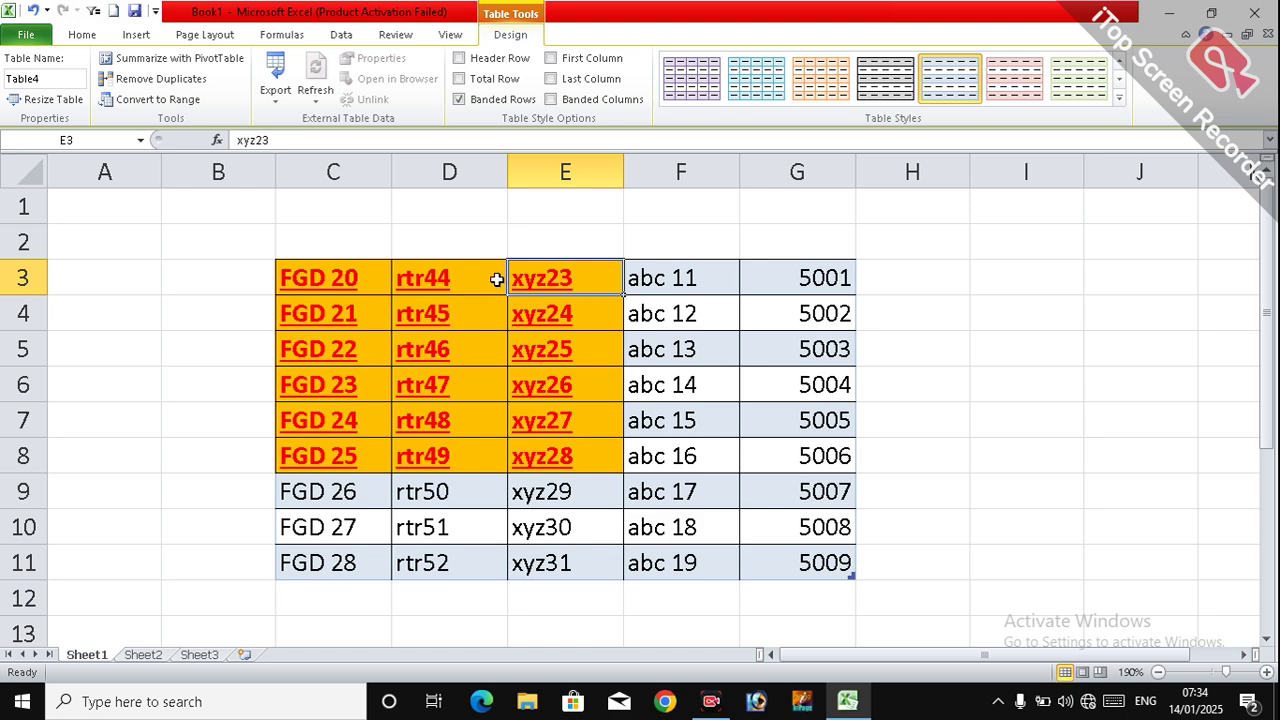
{"action": "left_click", "coordinate": [460, 58]}
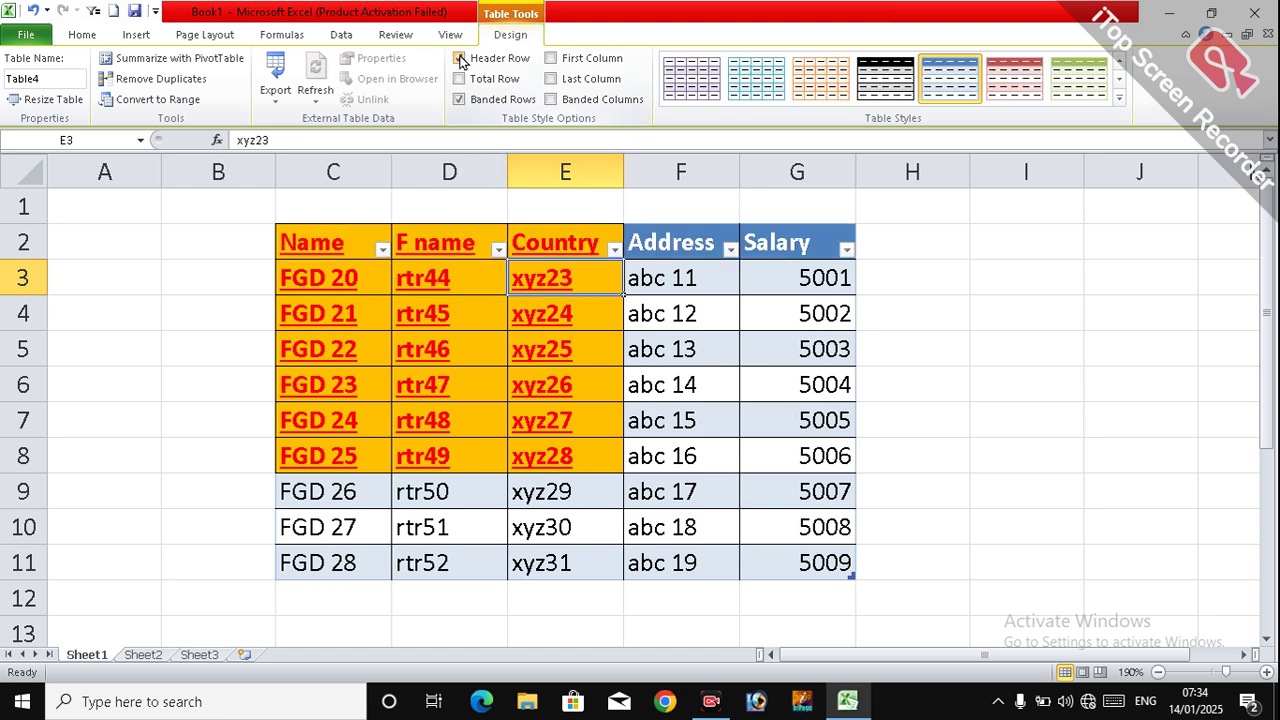
Add a total row to the employee table and switch Banded Rows off and on again.
{"action": "left_click", "coordinate": [459, 79]}
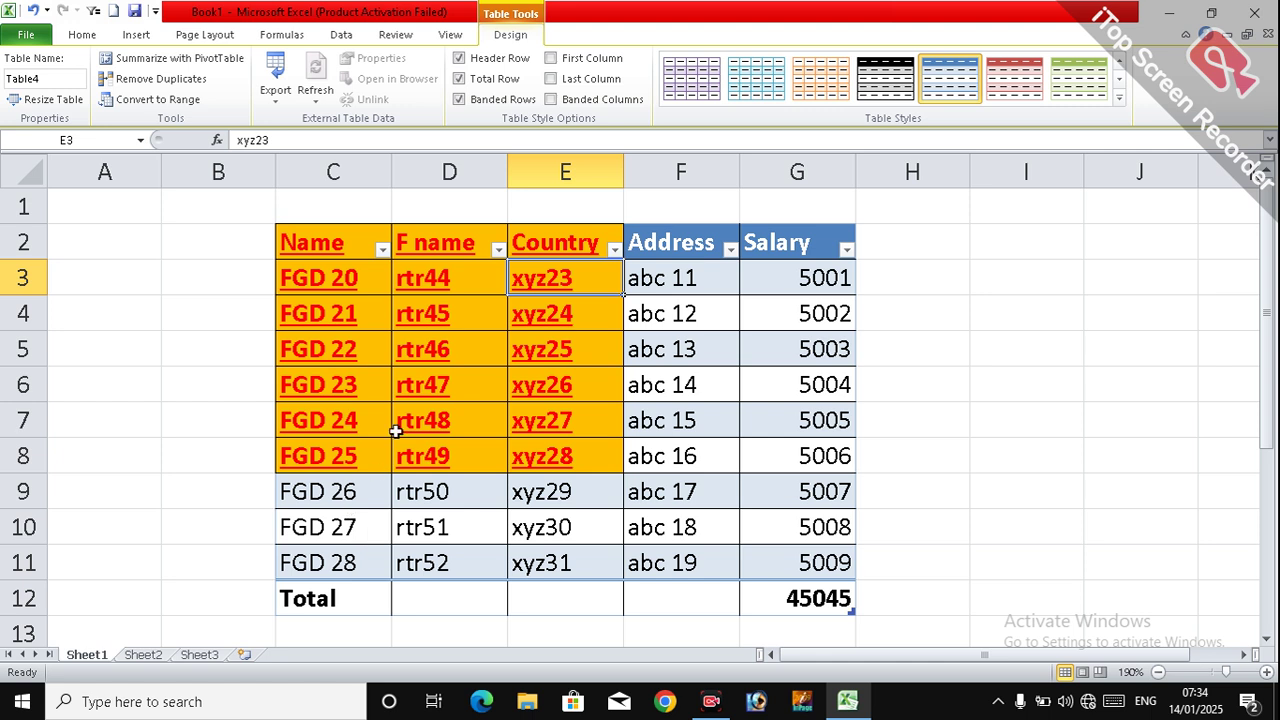
{"action": "left_click", "coordinate": [476, 99]}
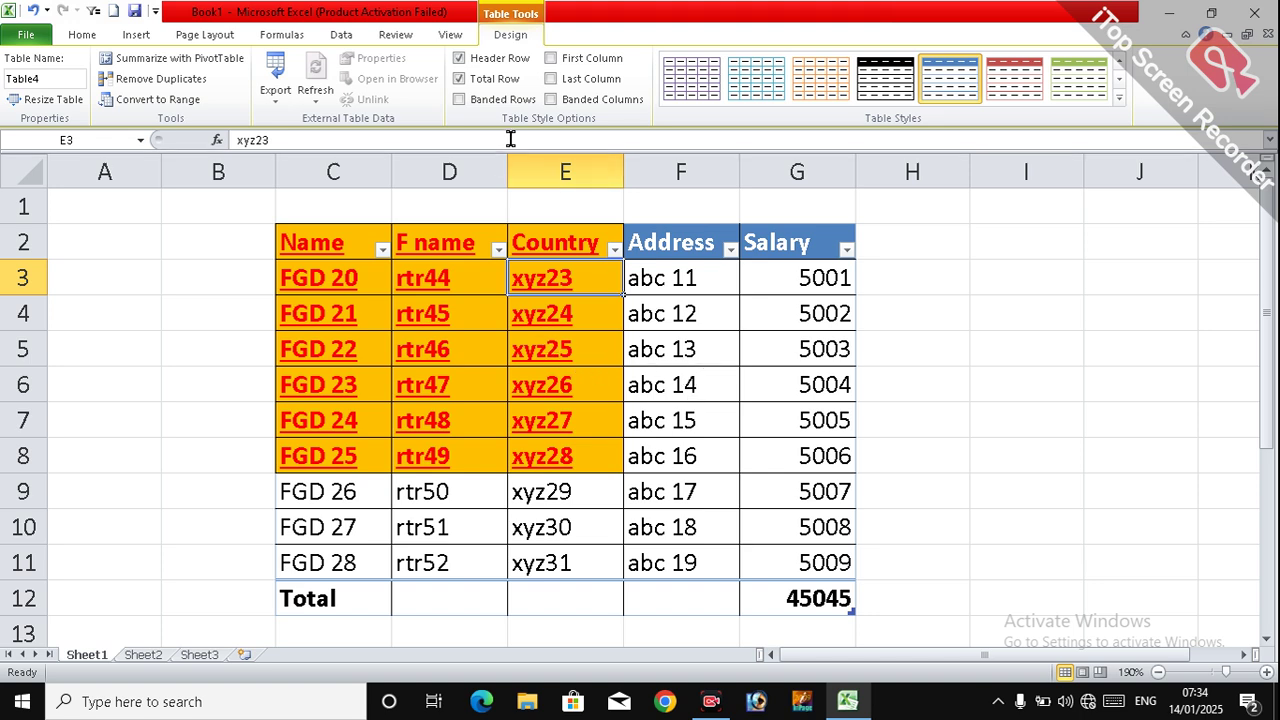
{"action": "left_click", "coordinate": [478, 104]}
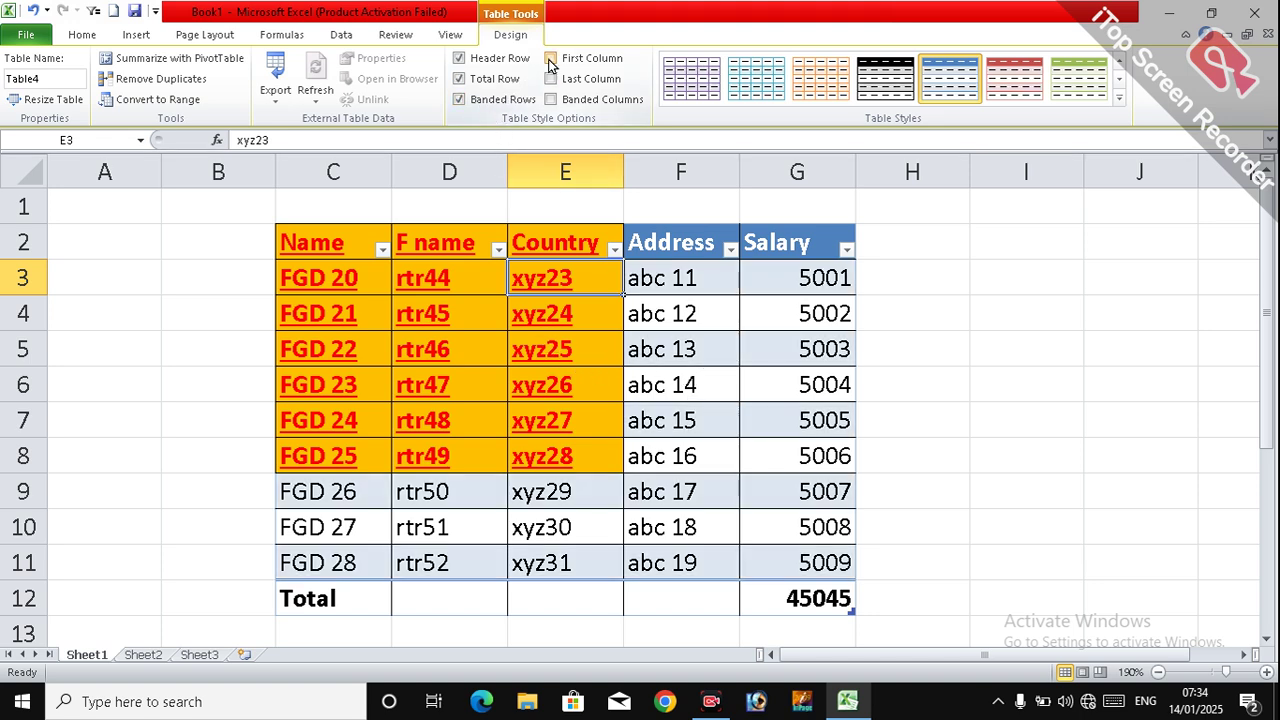
Try the table's First Column emphasis, remove it, and turn on Last Column and Banded Columns.
{"action": "left_click", "coordinate": [550, 60]}
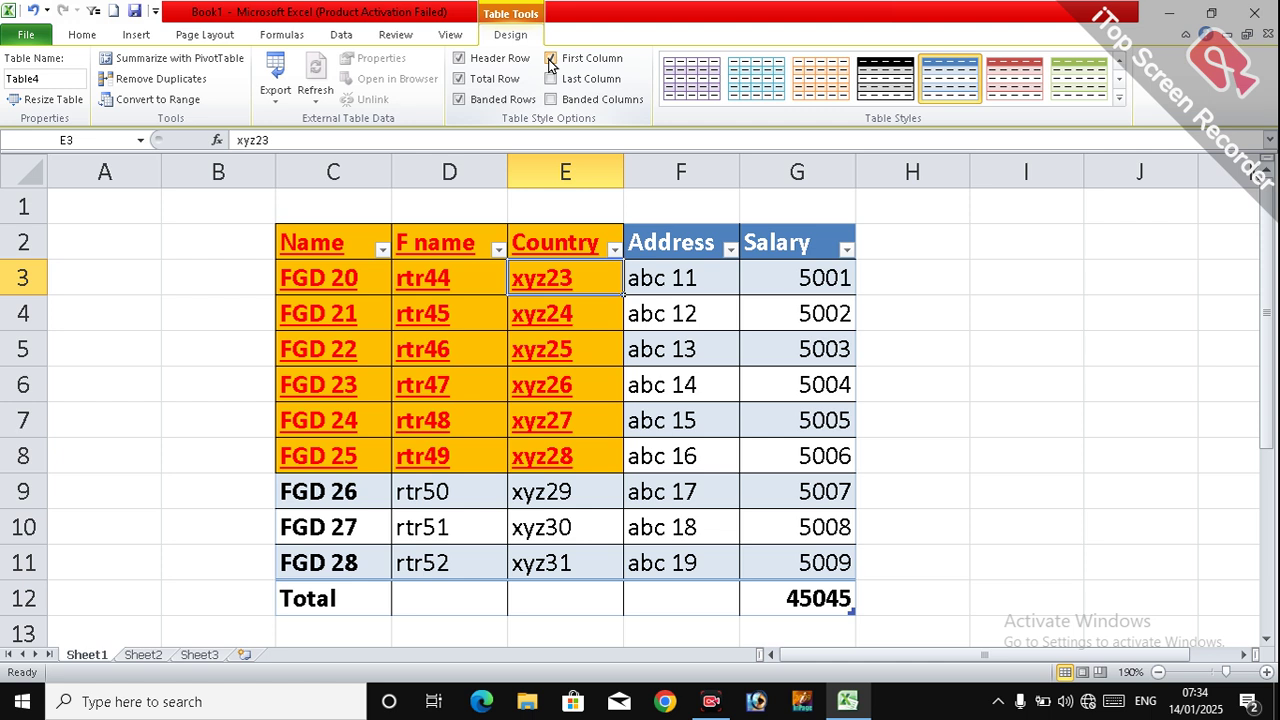
{"action": "left_click", "coordinate": [550, 61]}
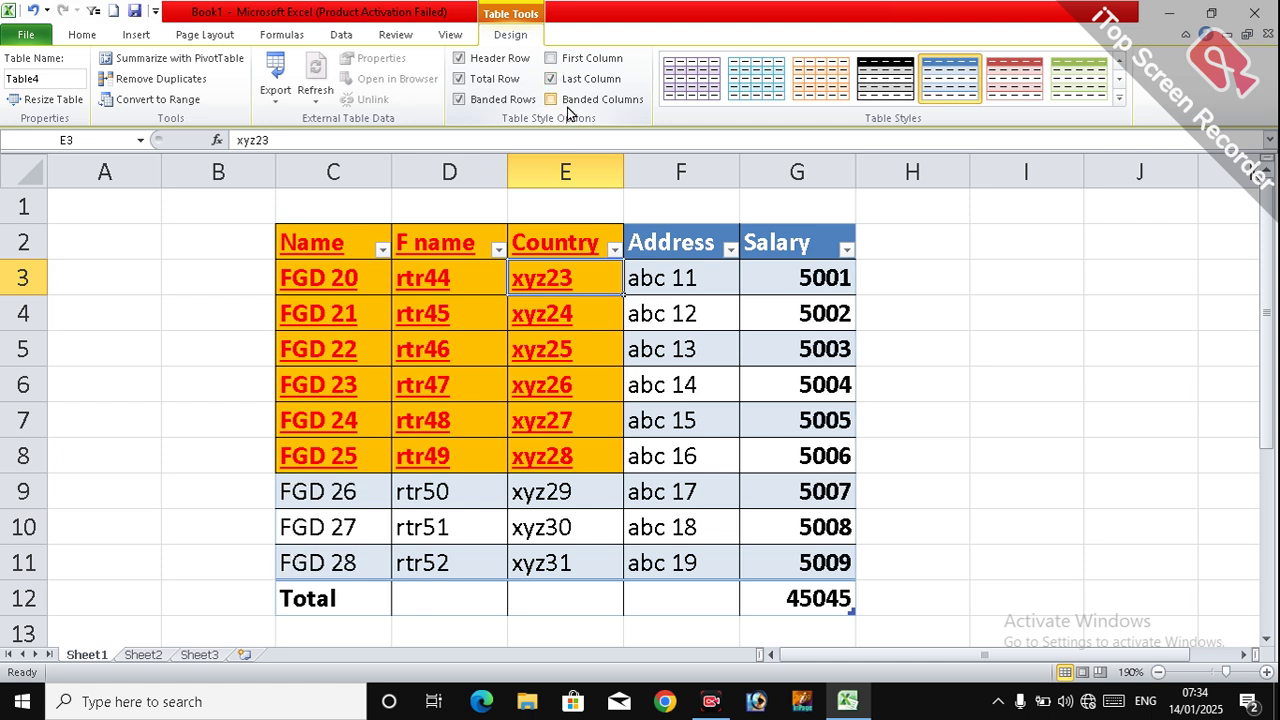
{"action": "left_click", "coordinate": [552, 99]}
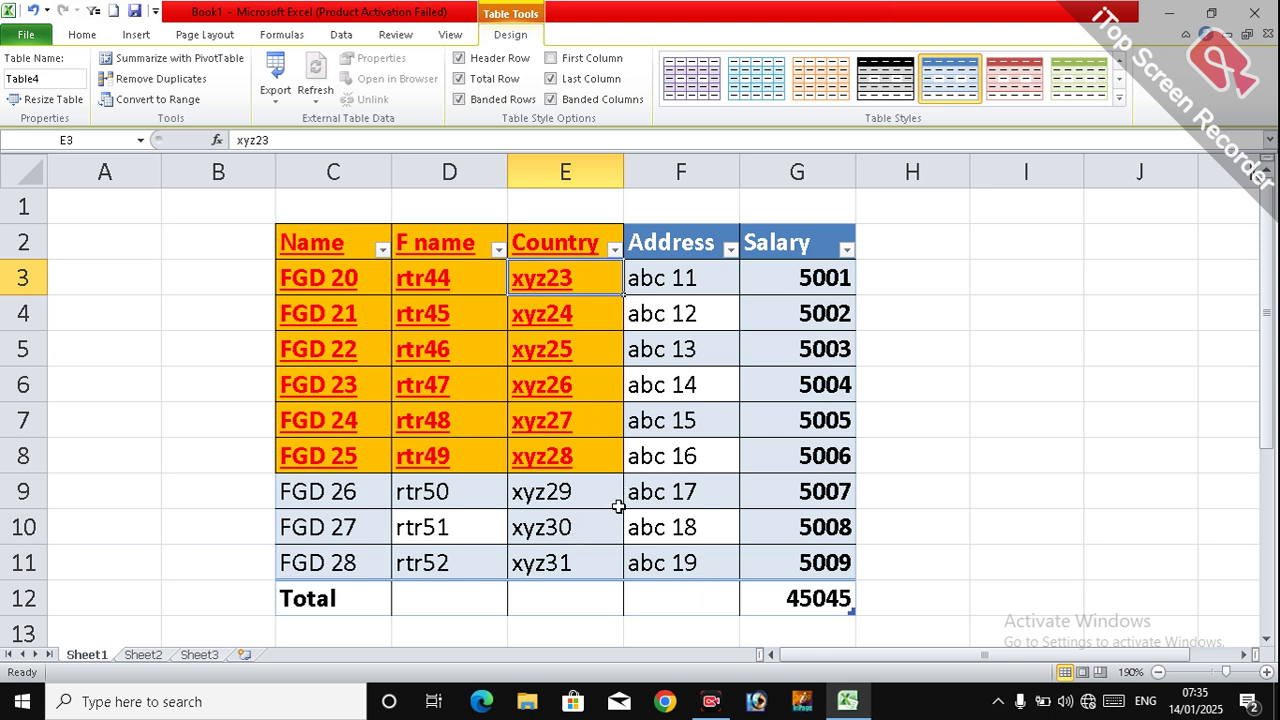
{"action": "left_click", "coordinate": [90, 38]}
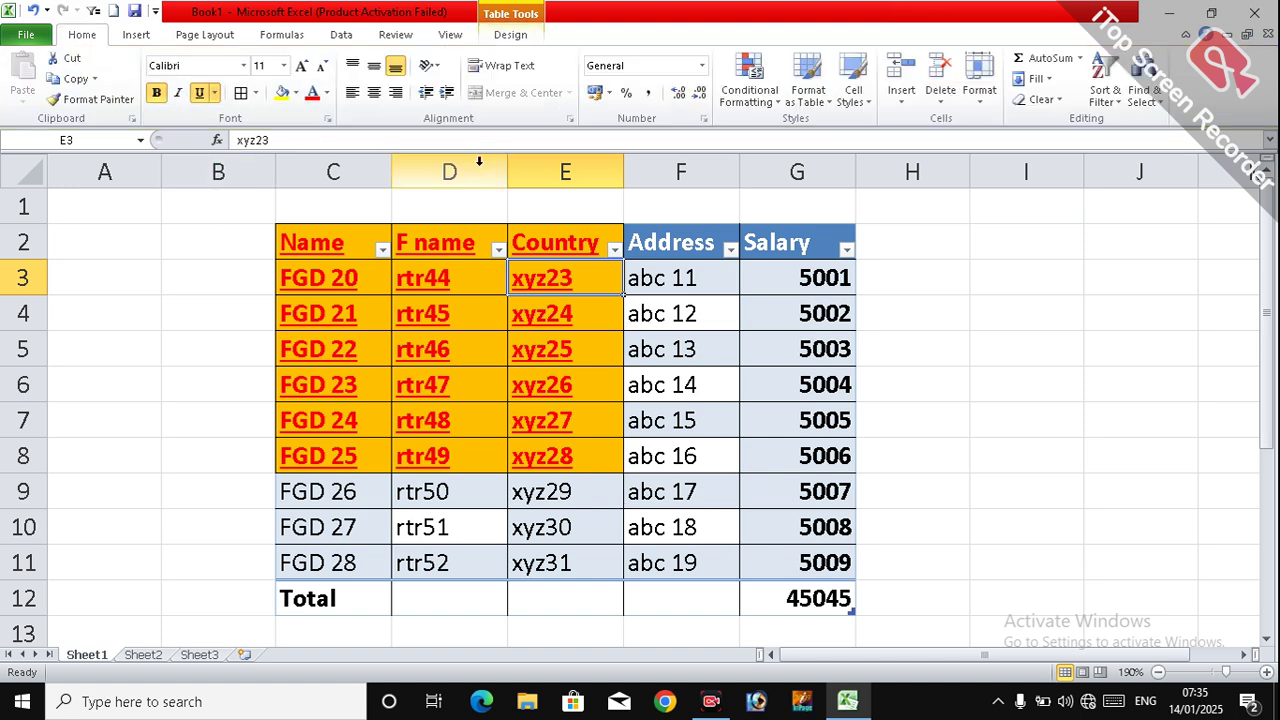
{"action": "left_click", "coordinate": [862, 110]}
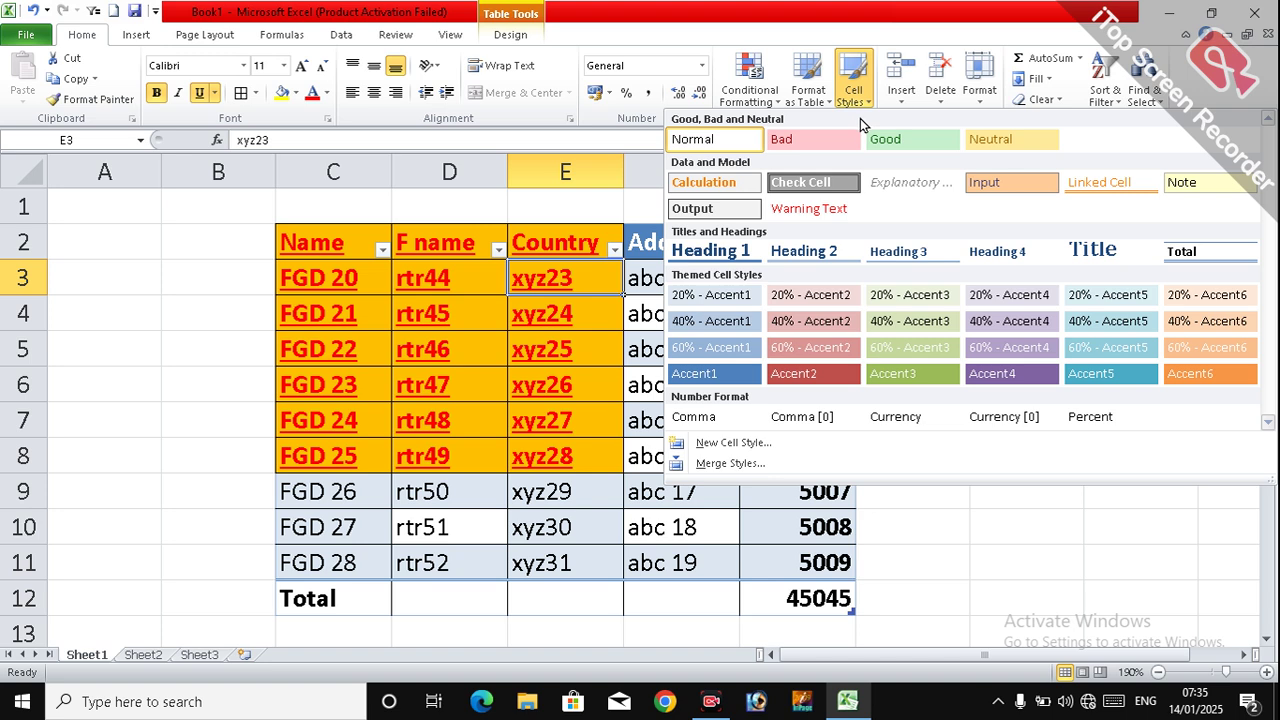
{"action": "left_click", "coordinate": [139, 297]}
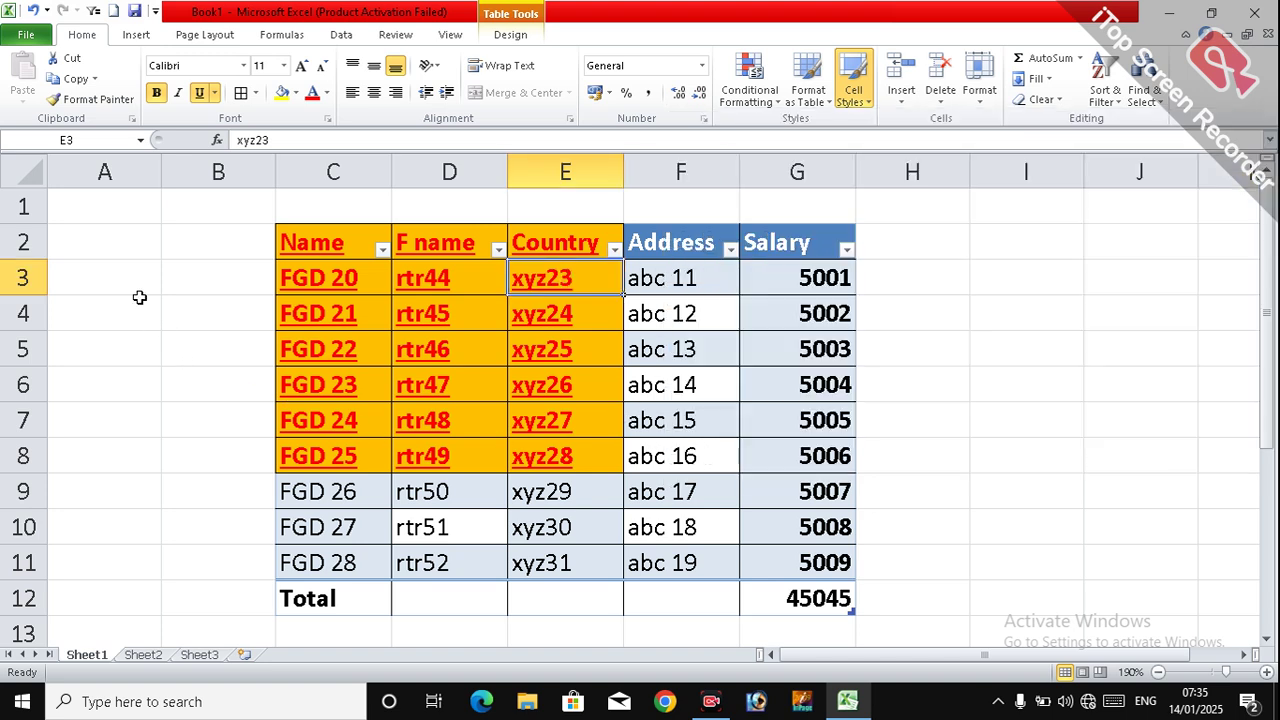
{"action": "left_click", "coordinate": [121, 283]}
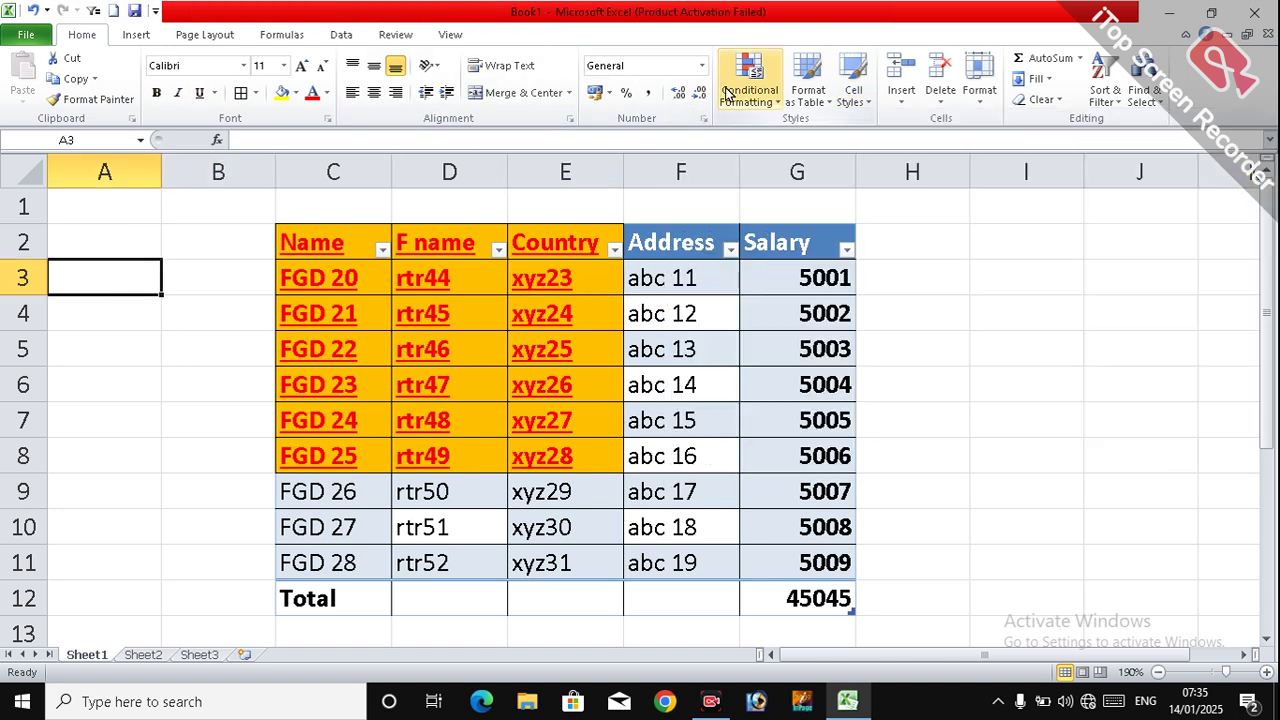
{"action": "left_click", "coordinate": [851, 100]}
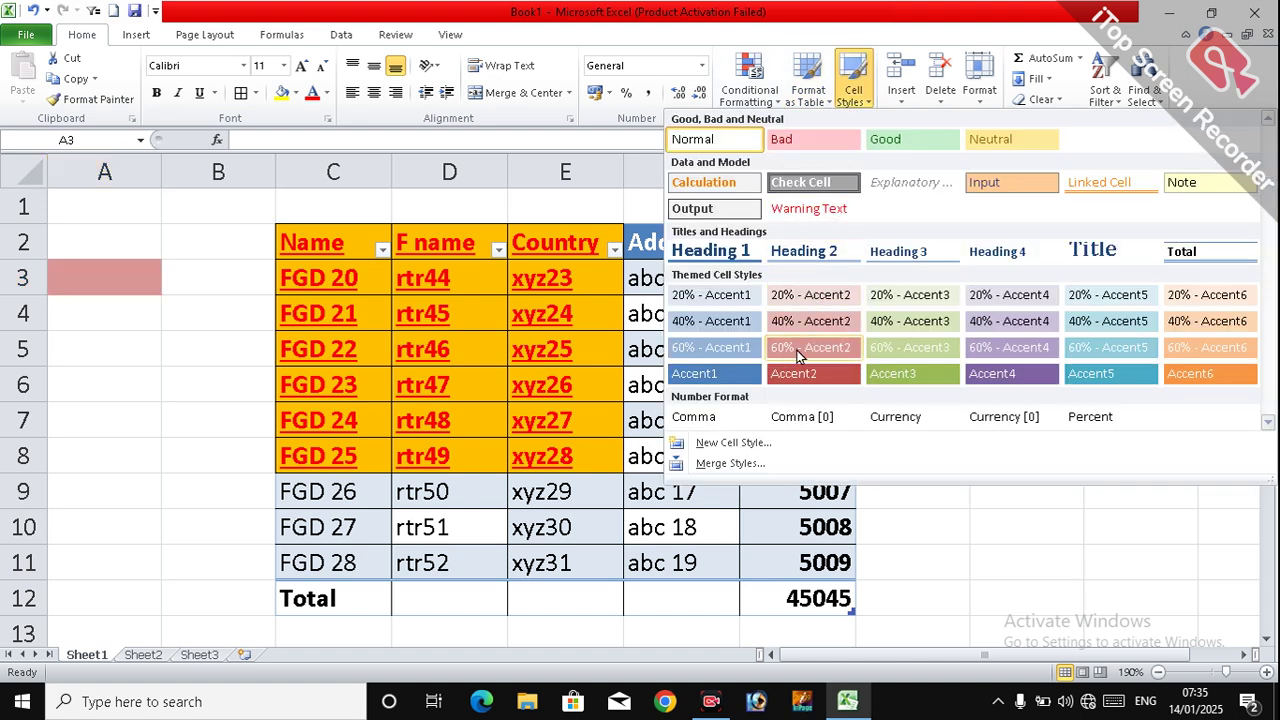
{"action": "left_click", "coordinate": [733, 442]}
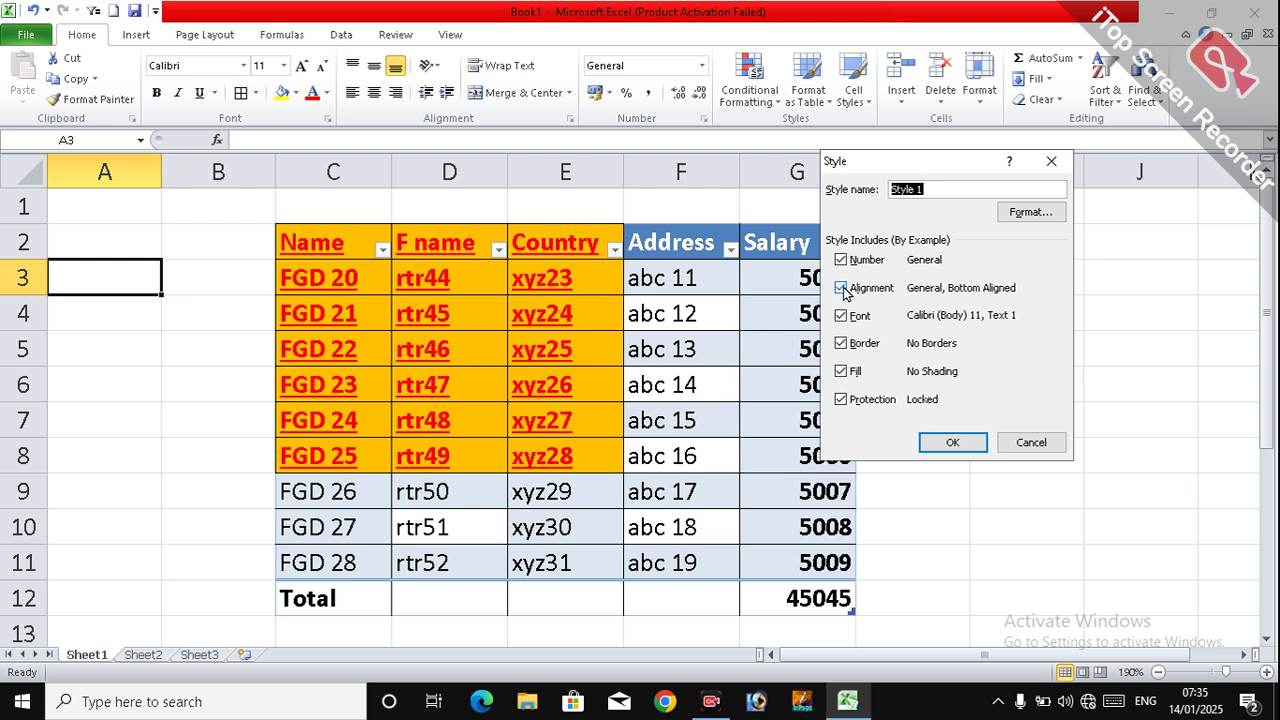
{"action": "left_click", "coordinate": [841, 288]}
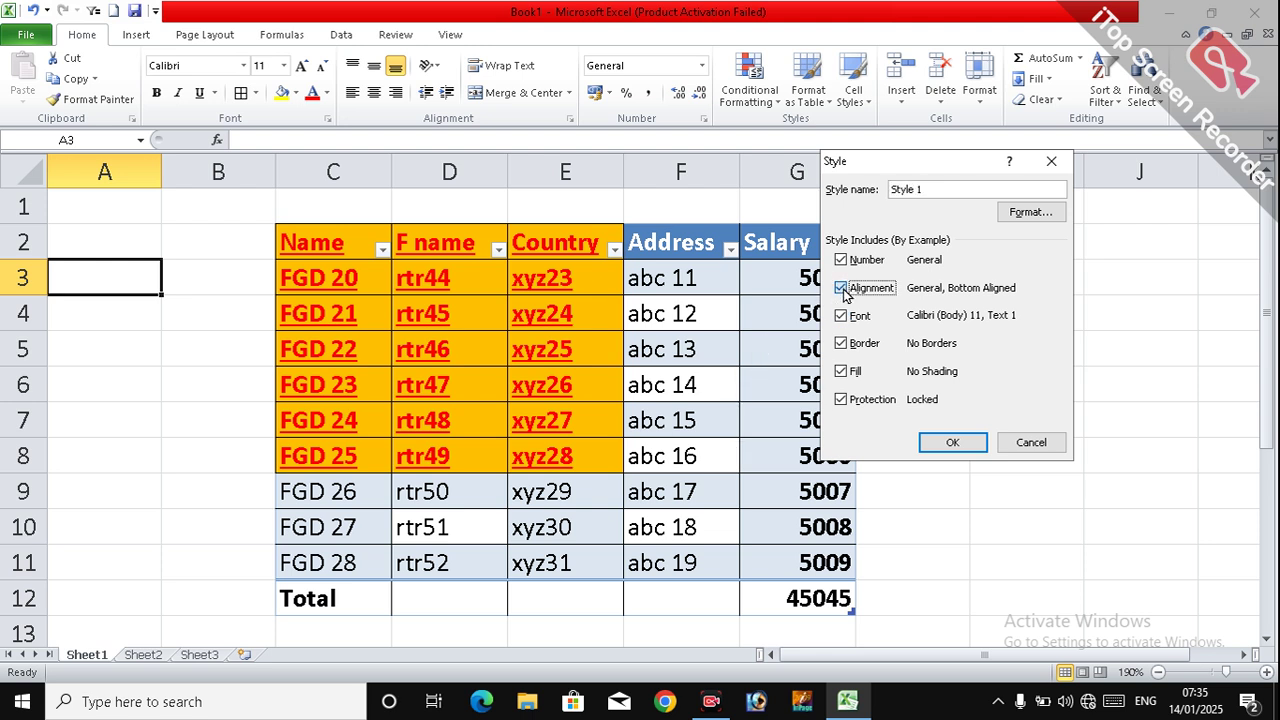
{"action": "left_click", "coordinate": [1028, 212]}
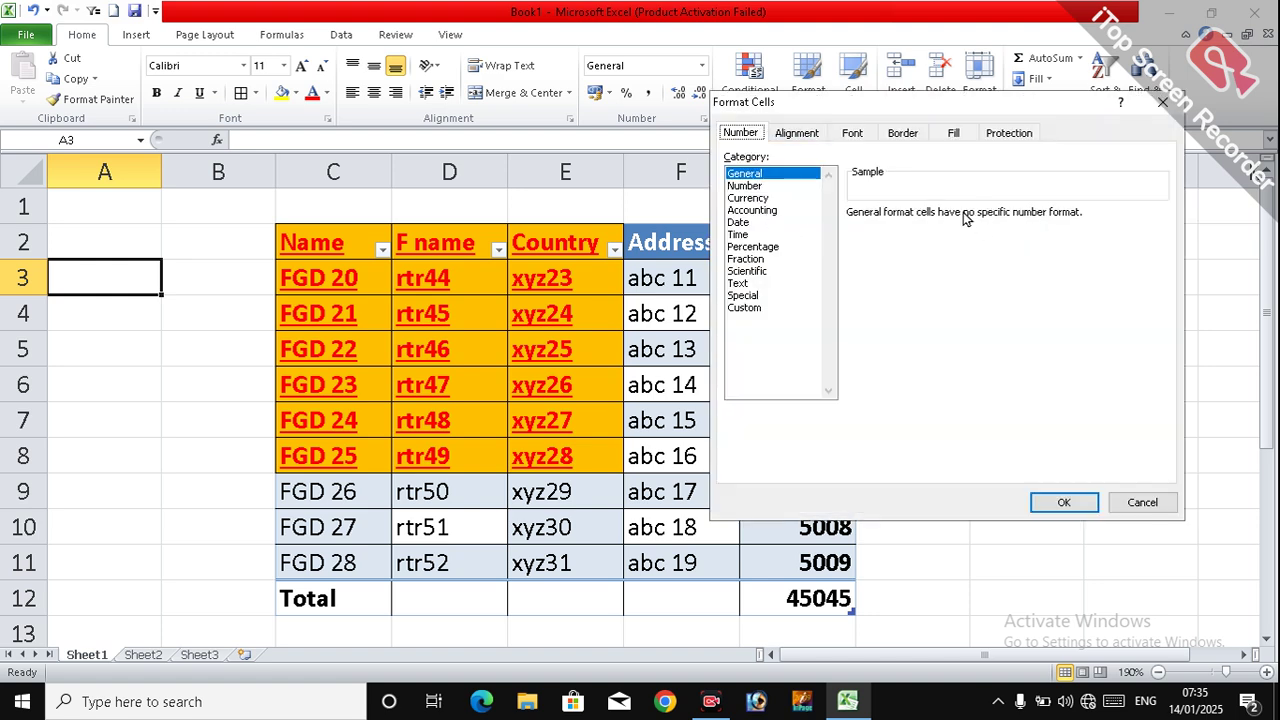
{"action": "left_click", "coordinate": [1126, 504]}
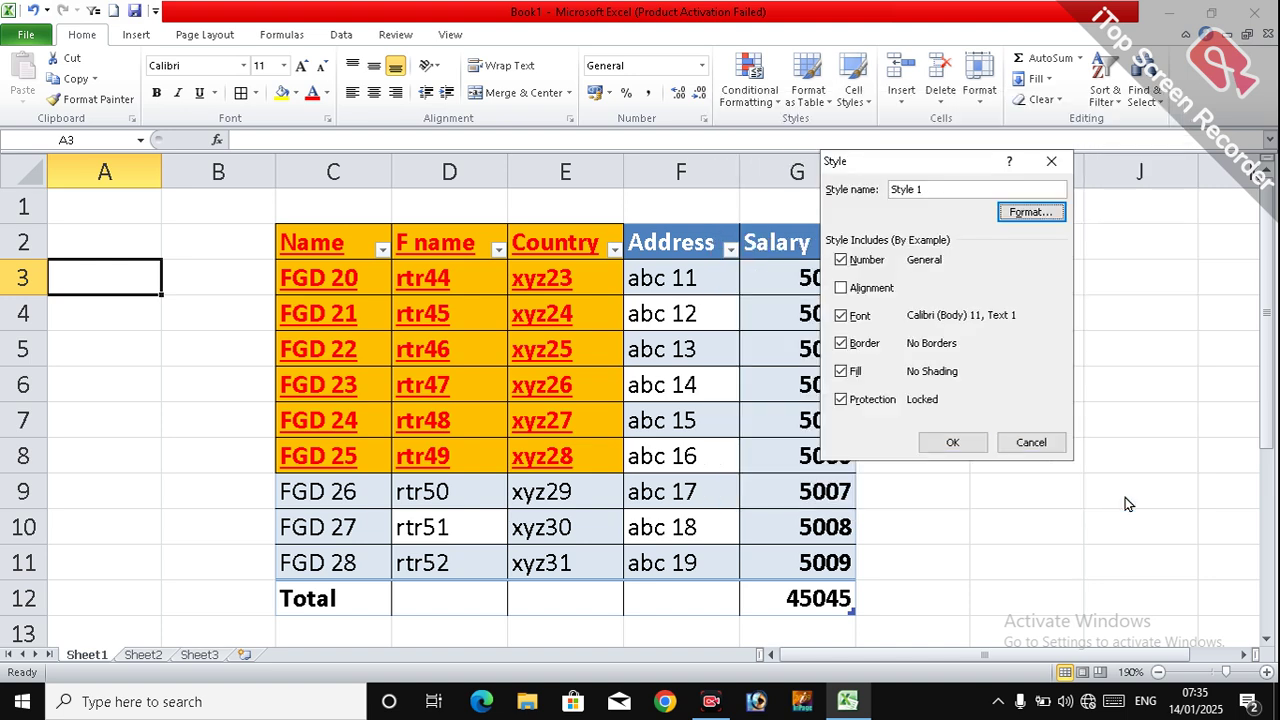
{"action": "left_click", "coordinate": [1031, 443]}
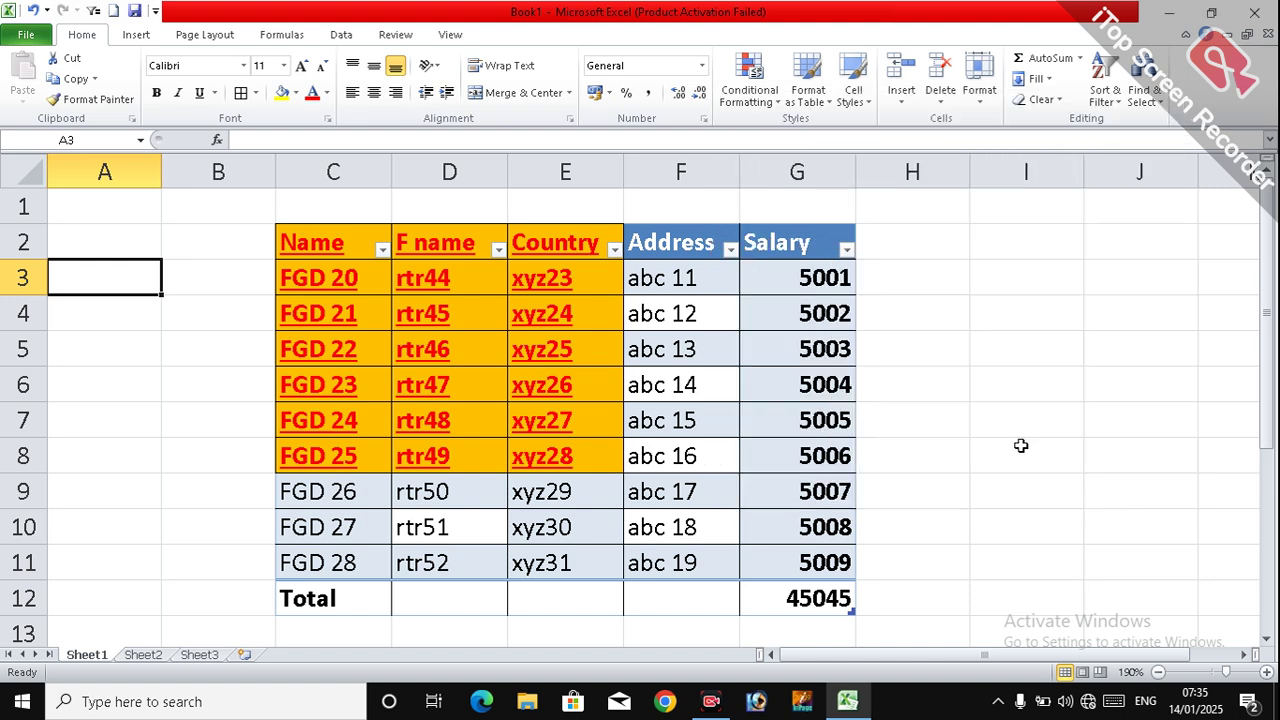
Look through the insert and delete options for cell F8 in the Address column.
{"action": "left_click", "coordinate": [714, 440]}
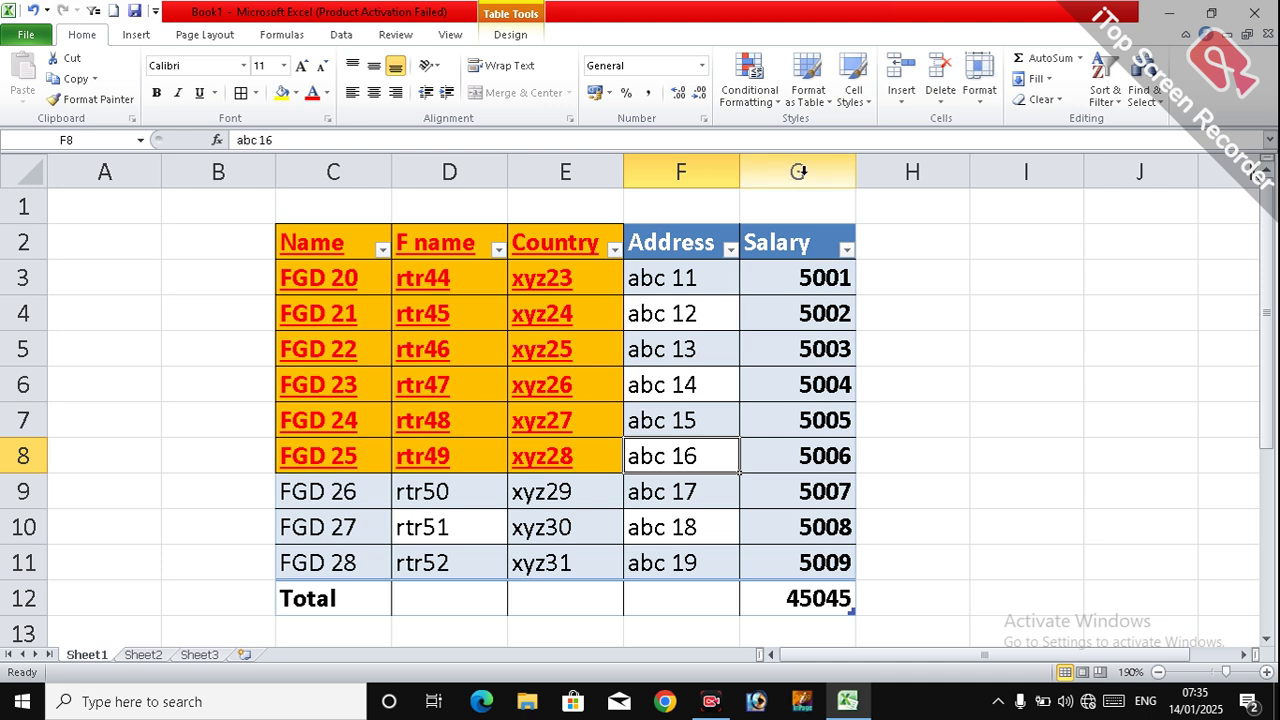
{"action": "left_click", "coordinate": [901, 105]}
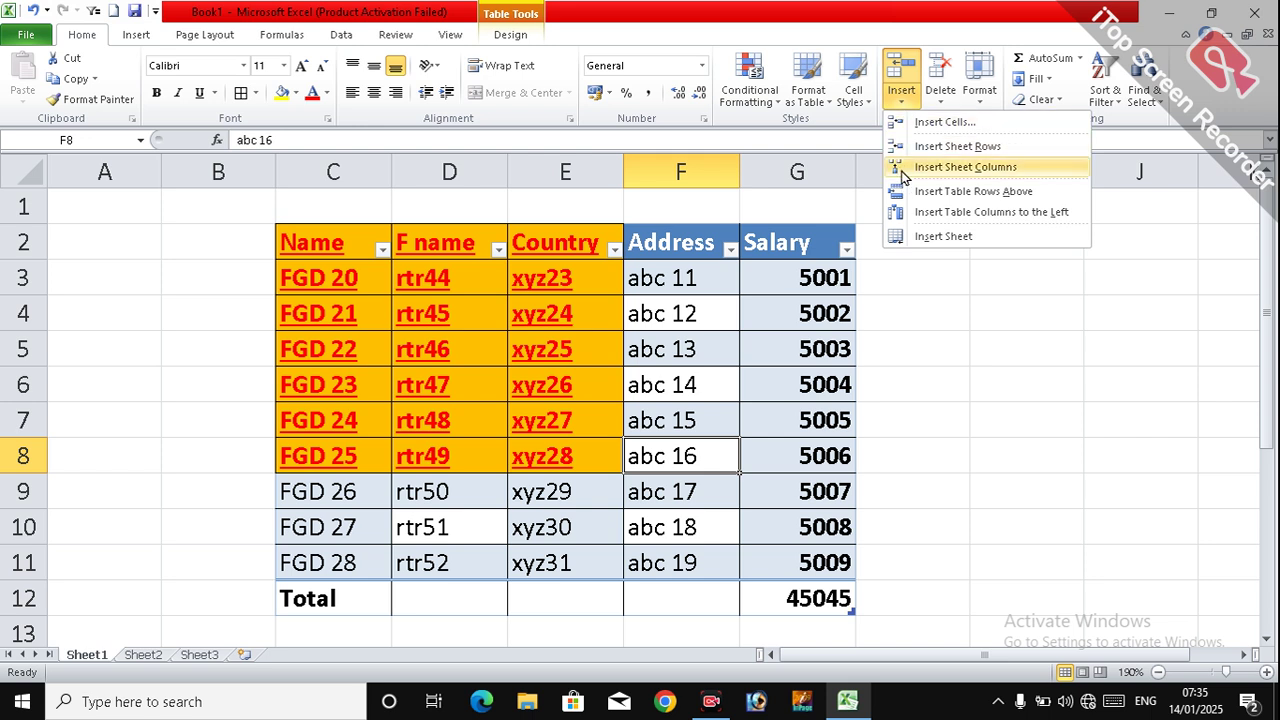
{"action": "left_click", "coordinate": [942, 101]}
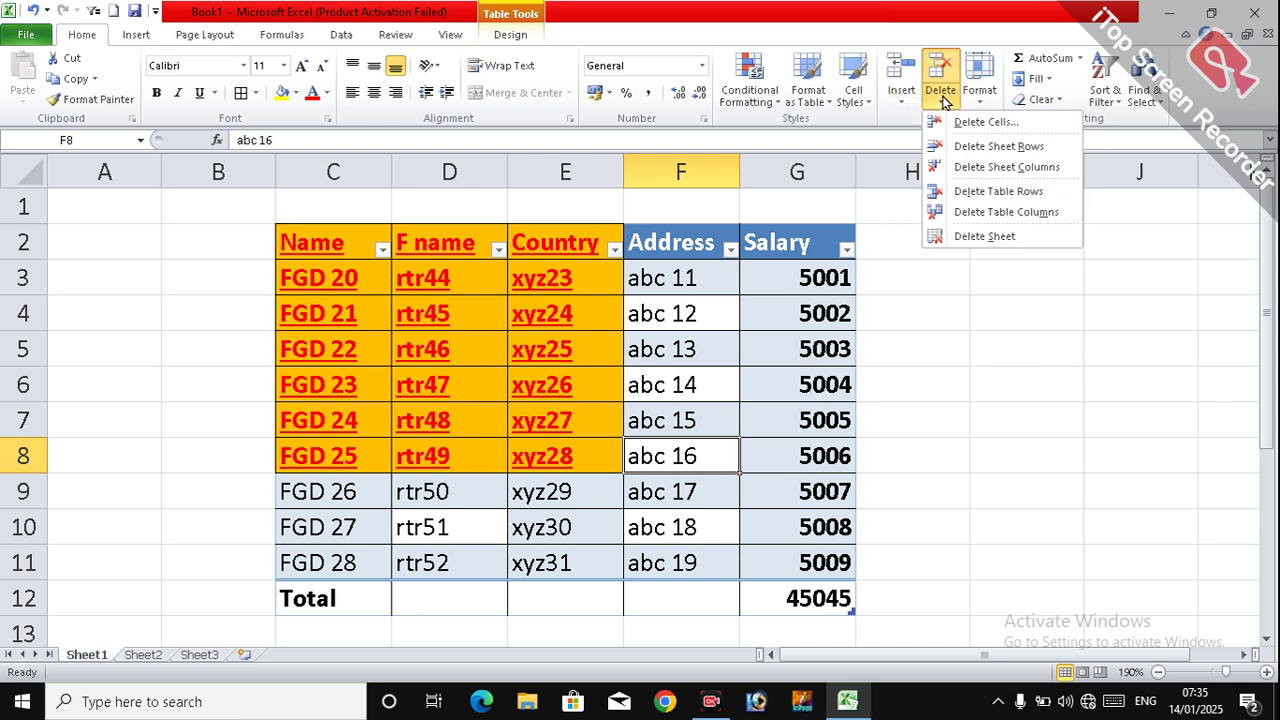